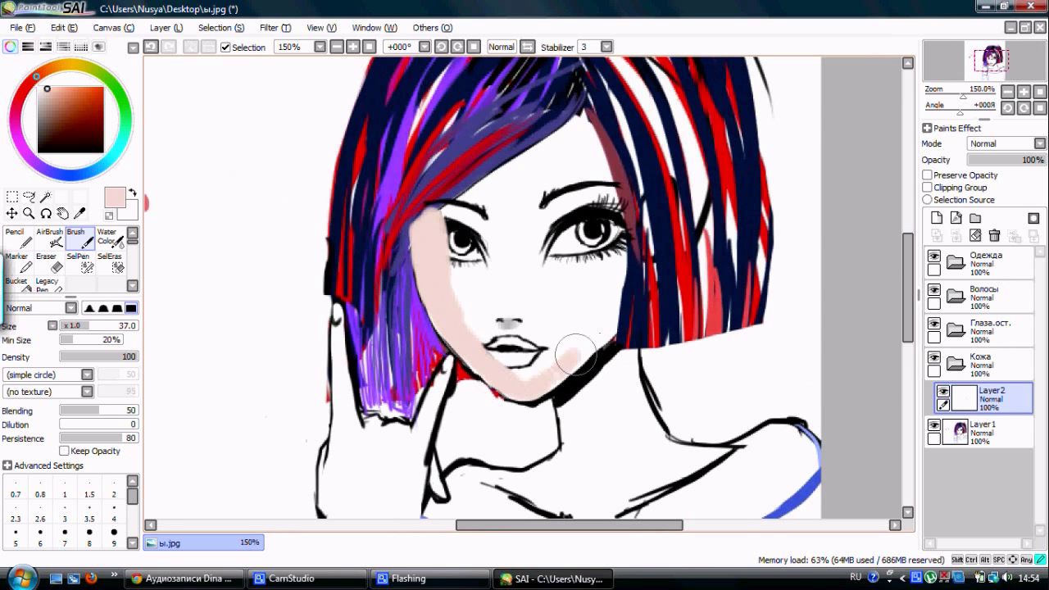
# - Paint the whole face area, forehead and ear in pale pink skin tone on Layer2 with the Brush at size 37
pyautogui.moveTo(576, 354)
pyautogui.mouseDown()
pyautogui.moveTo(644, 214)
pyautogui.moveTo(574, 115)
pyautogui.mouseUp()
pyautogui.scroll(-1, 574, 114)
pyautogui.moveTo(459, 303)
pyautogui.mouseDown()
pyautogui.moveTo(492, 237)
pyautogui.moveTo(555, 237)
pyautogui.mouseUp()
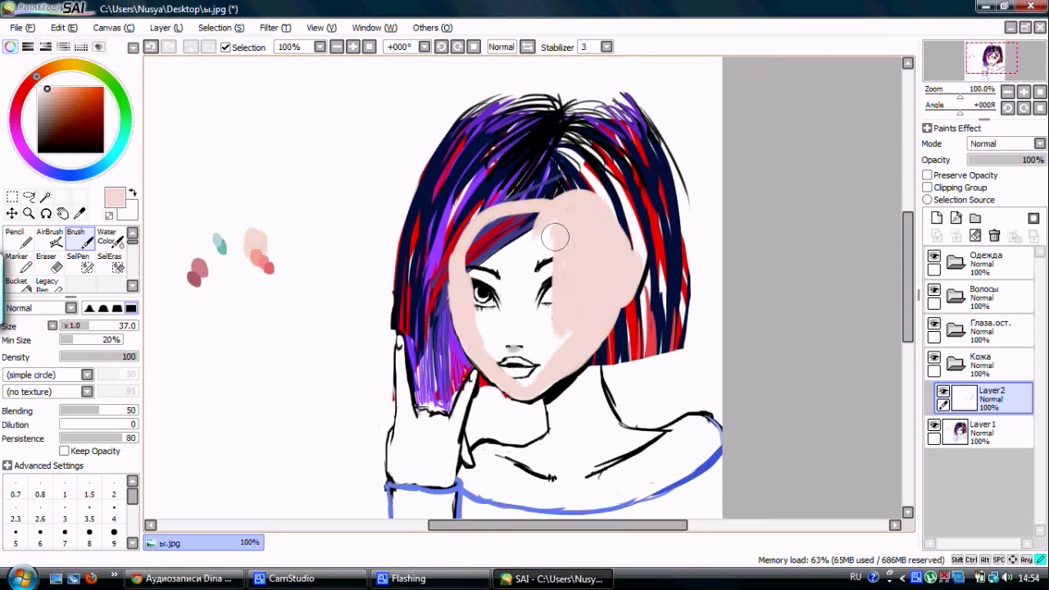
pyautogui.moveTo(518, 375); pyautogui.dragTo(490, 281)
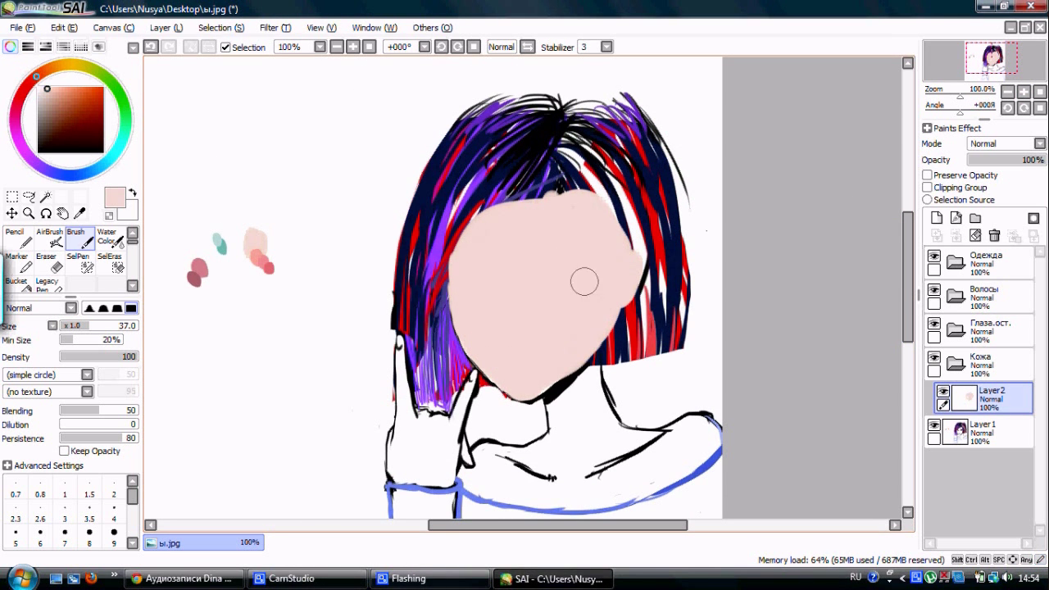
# - Lower the opacity of the skin layer Layer2 to 75%
pyautogui.scroll(-2, 571, 206)
pyautogui.scroll(2, 572, 206)
pyautogui.moveTo(1034, 159); pyautogui.dragTo(1027, 160)
# - Paint the neck, shoulders and upper chest in the skin tone with the Crayon at size 13
pyautogui.click(79, 283)
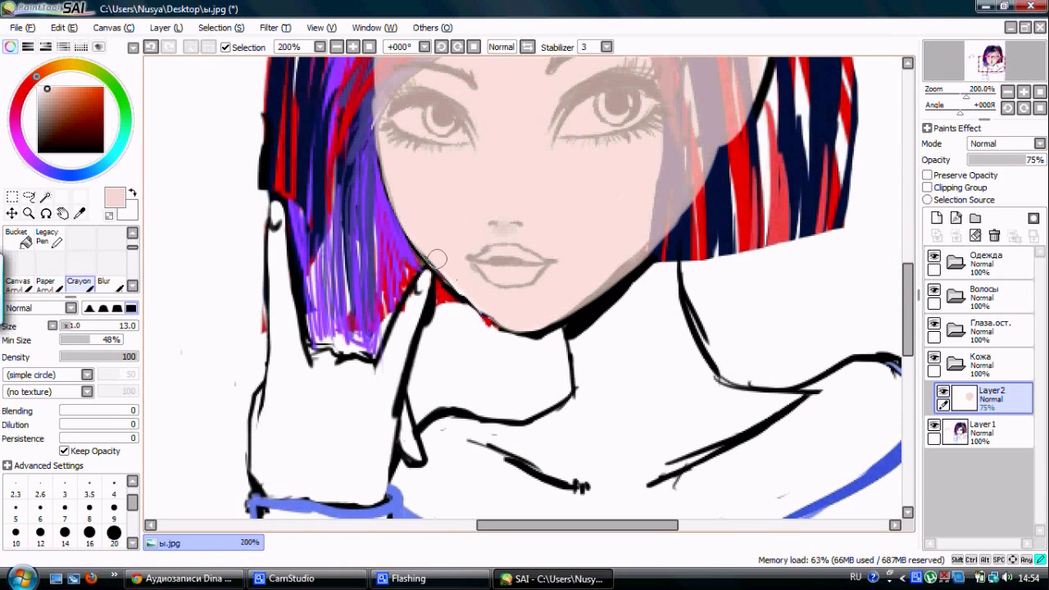
pyautogui.moveTo(577, 310)
pyautogui.mouseDown()
pyautogui.moveTo(623, 393)
pyautogui.moveTo(696, 405)
pyautogui.moveTo(673, 443)
pyautogui.mouseUp()
pyautogui.moveTo(672, 442); pyautogui.dragTo(598, 312)
pyautogui.moveTo(639, 263); pyautogui.dragTo(789, 242)
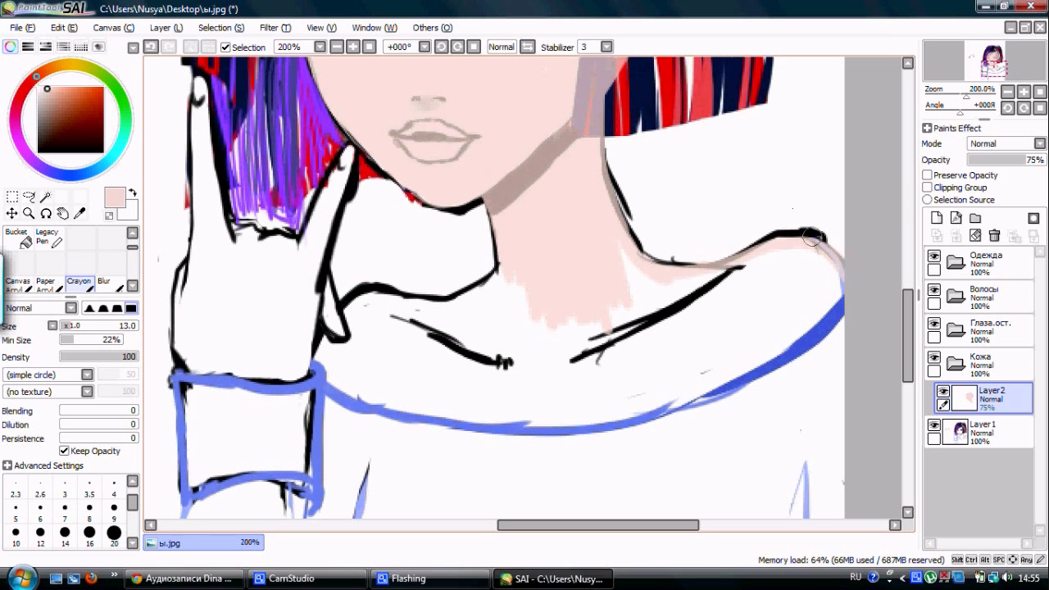
pyautogui.moveTo(336, 344)
pyautogui.mouseDown()
pyautogui.moveTo(773, 358)
pyautogui.moveTo(662, 352)
pyautogui.moveTo(590, 418)
pyautogui.moveTo(477, 313)
pyautogui.mouseUp()
# - Refine the skin edges along the neck, shoulders and neckline with the Crayon at size 10
pyautogui.scroll(1, 367, 310)
pyautogui.click(15, 533)
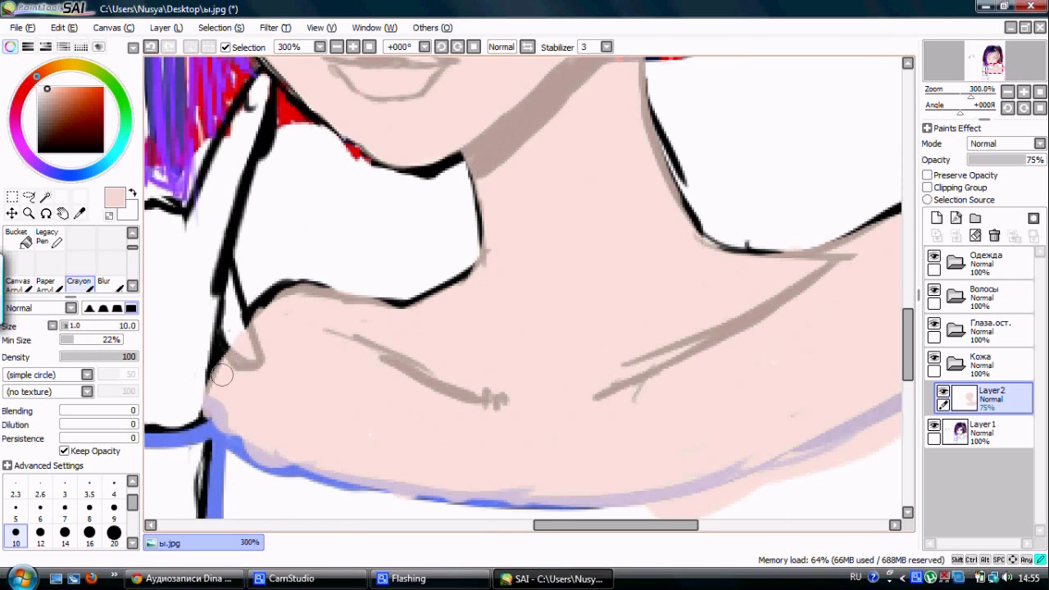
pyautogui.hscroll(3, 482, 192)
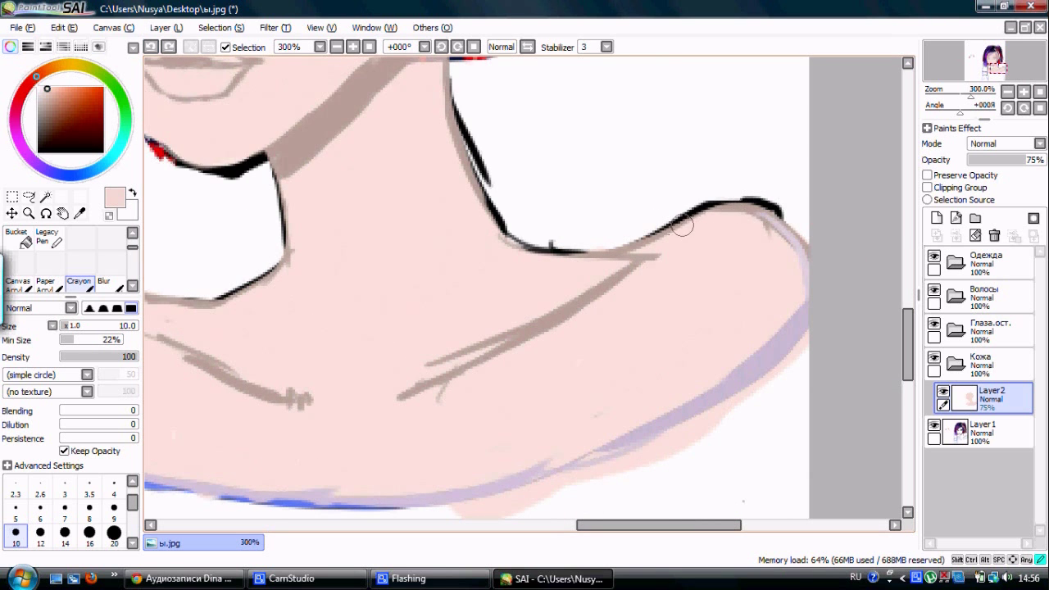
pyautogui.scroll(-1, 564, 269)
pyautogui.scroll(1, 410, 395)
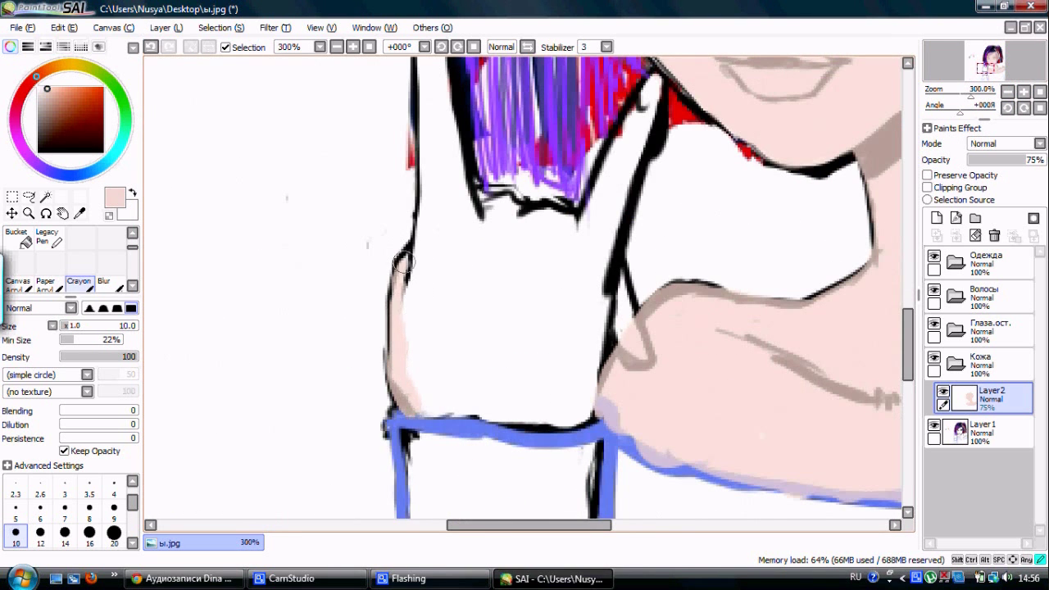
# - Paint skin tone along the inside edges of the raised hand, its wrist and both extended fingers
pyautogui.moveTo(403, 262)
pyautogui.mouseDown()
pyautogui.moveTo(555, 416)
pyautogui.moveTo(591, 405)
pyautogui.moveTo(574, 328)
pyautogui.mouseUp()
pyautogui.scroll(1, 573, 327)
pyautogui.moveTo(647, 135); pyautogui.dragTo(594, 385)
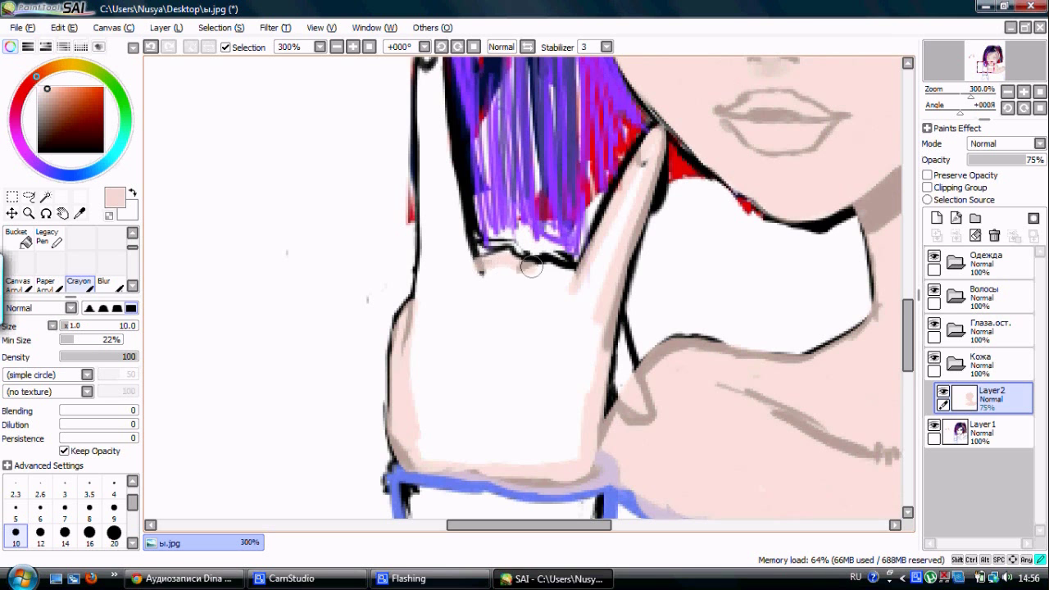
pyautogui.scroll(1, 531, 267)
pyautogui.moveTo(442, 74); pyautogui.dragTo(459, 311)
pyautogui.moveTo(412, 218); pyautogui.dragTo(414, 99)
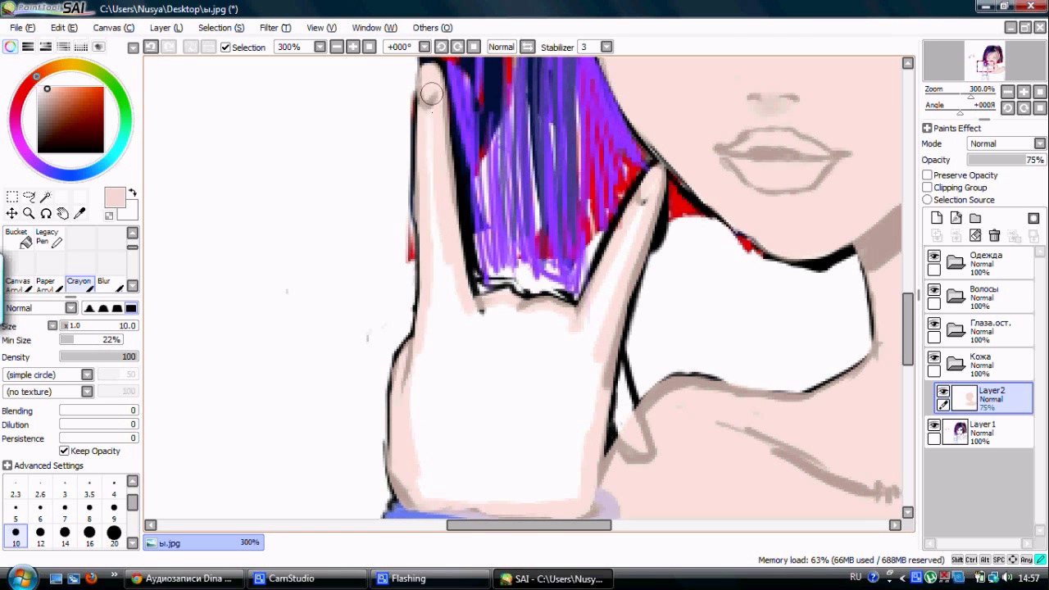
# - Fill the inside of the hand with the skin tone using the Bucket and cover remaining gaps with the Crayon at size 15
pyautogui.click(18, 237)
pyautogui.click(492, 377)
pyautogui.click(79, 281)
pyautogui.scroll(-2, 595, 407)
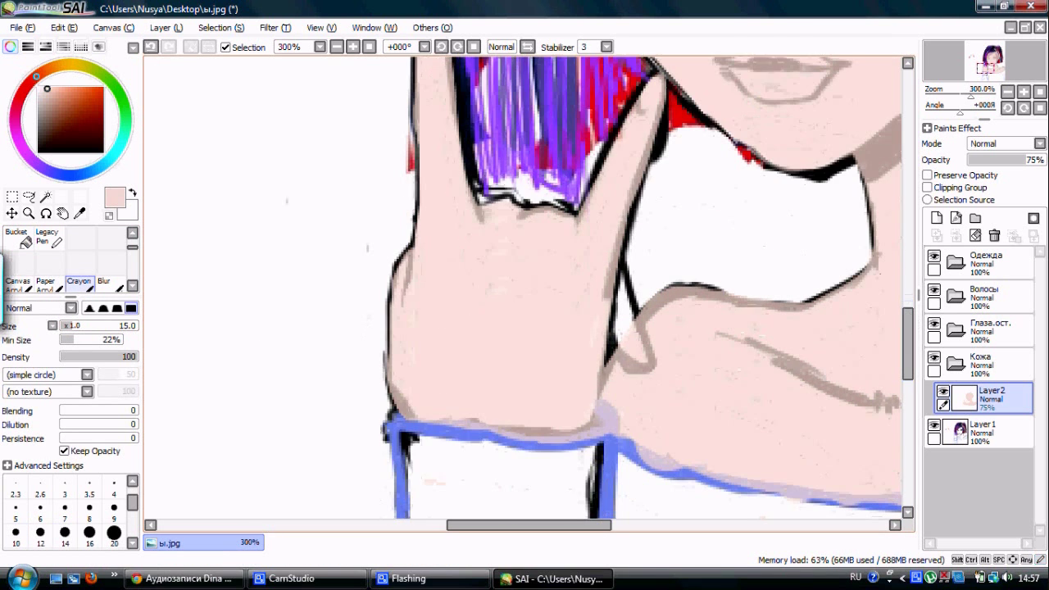
pyautogui.scroll(-3, 437, 348)
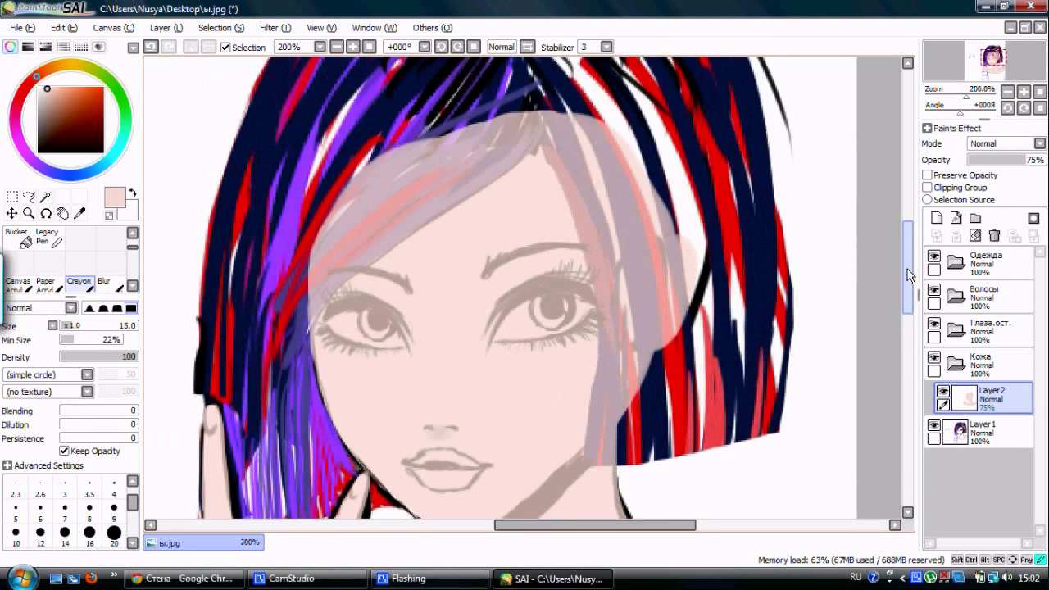
# - Add a new layer in the Глаза.ост. folder and draw the right-hand eye's upper lashes in black with the Crayon at size 4
pyautogui.moveTo(909, 275); pyautogui.dragTo(908, 292)
pyautogui.click(937, 217)
pyautogui.scroll(2, 523, 287)
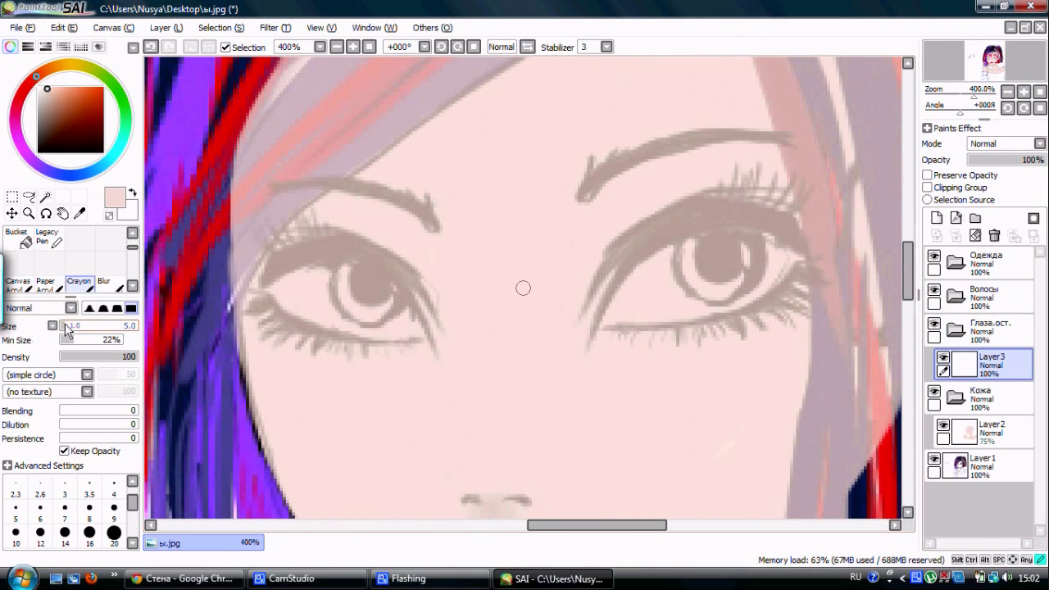
pyautogui.click(114, 484)
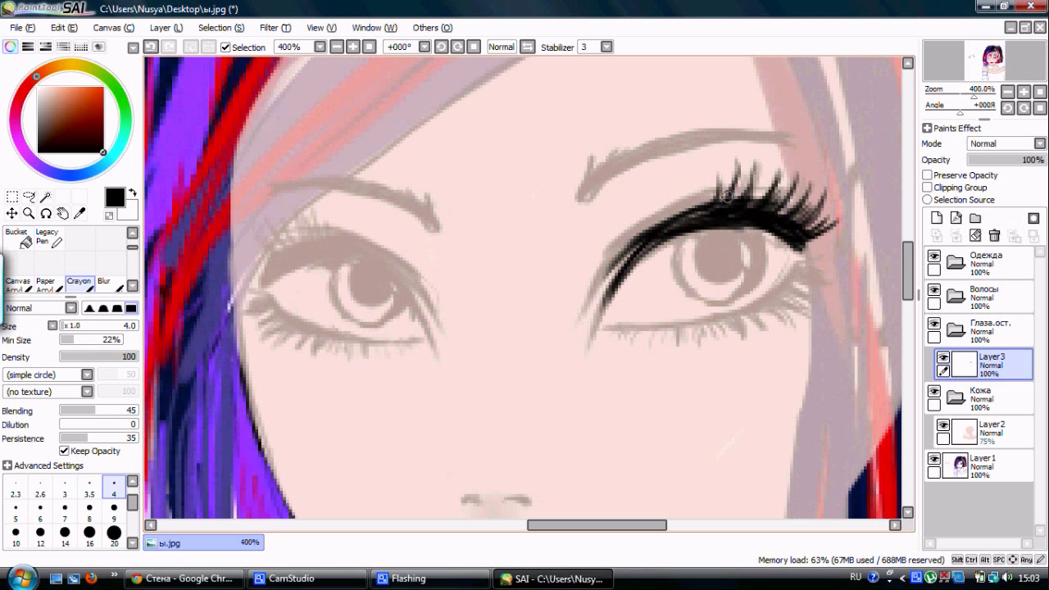
# - Draw the lower lid line and the first outer lower lashes of the right-hand eye in black
pyautogui.moveTo(974, 96)
pyautogui.mouseDown()
pyautogui.moveTo(986, 98)
pyautogui.moveTo(977, 96)
pyautogui.mouseUp()
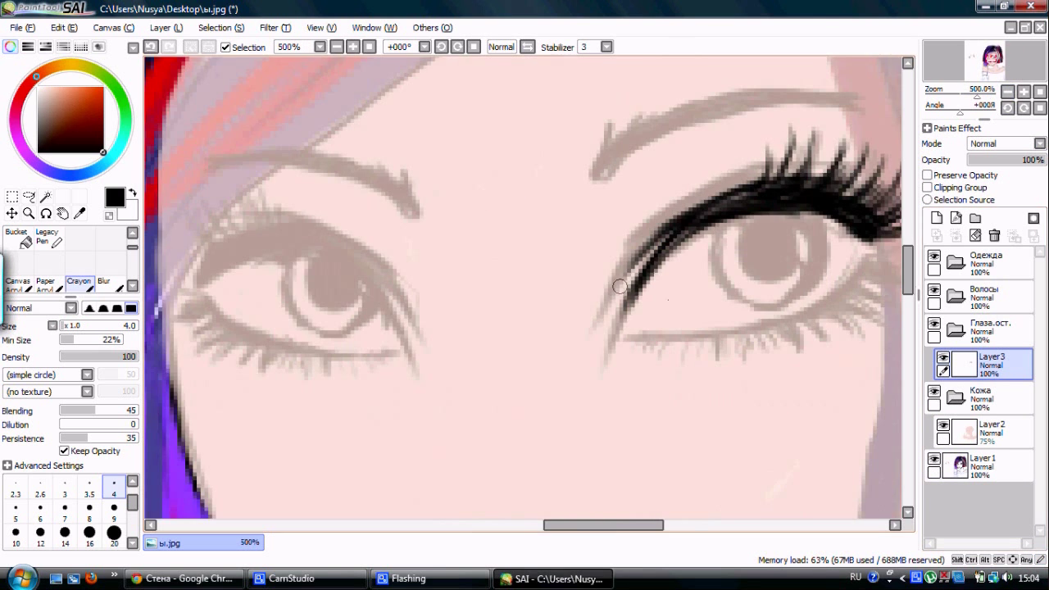
pyautogui.moveTo(533, 337); pyautogui.dragTo(566, 334)
pyautogui.moveTo(812, 269); pyautogui.dragTo(771, 267)
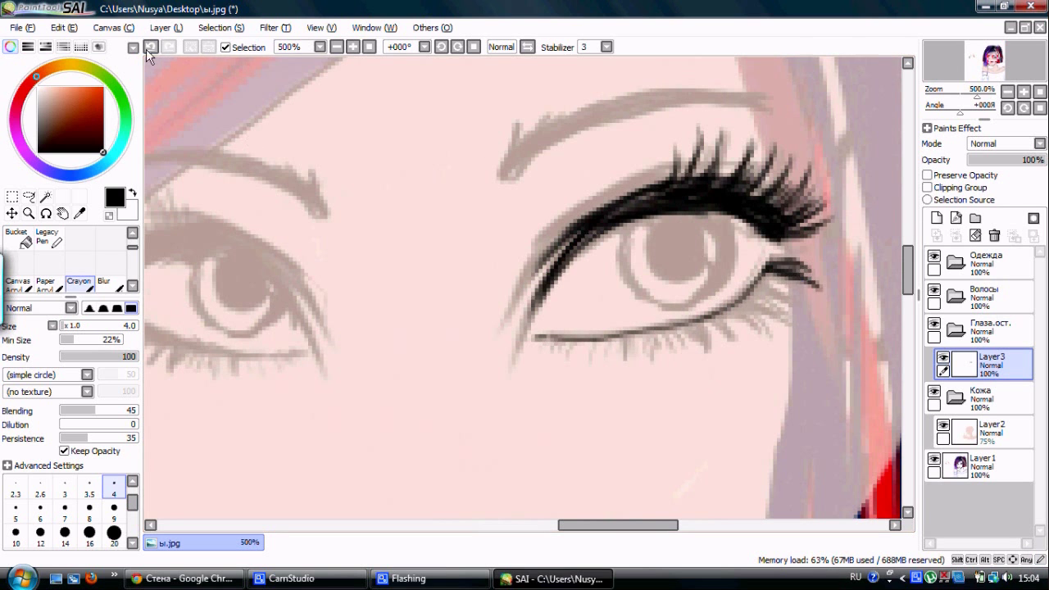
# - Reduce the Crayon to size 1 and draw the remaining fine lower lashes of the right-hand eye
pyautogui.press('[')
pyautogui.press('[')
pyautogui.press('[')
pyautogui.press('[')
pyautogui.press('[')
pyautogui.press('[')
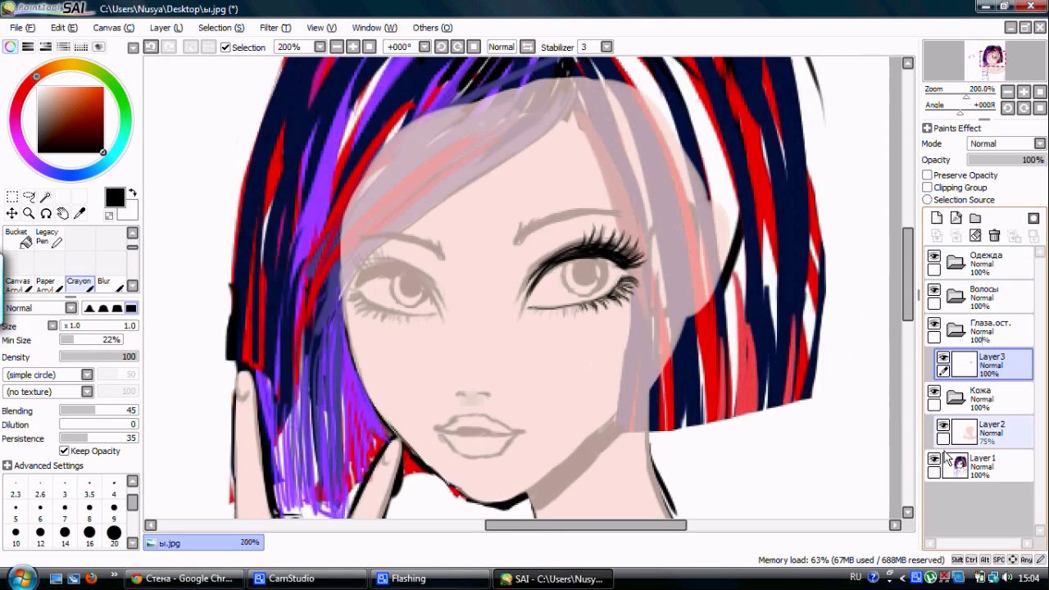
# - Hide and reshow the sketch layer Layer1 to inspect the right-hand eye's lashes on their own
pyautogui.click(934, 459)
pyautogui.press('e')
pyautogui.click(935, 459)
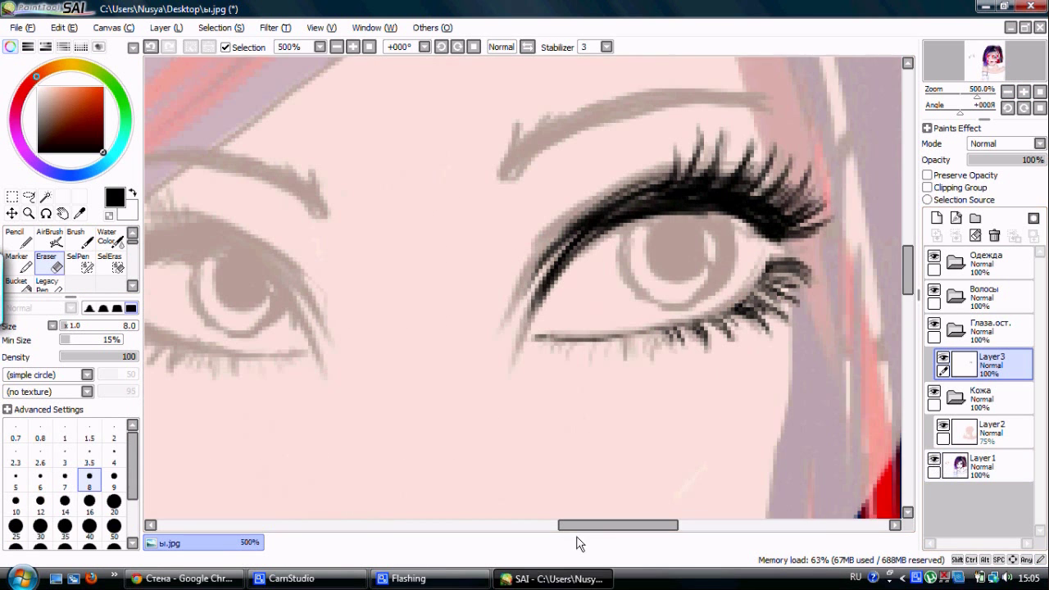
# - Lasso the right-hand eye's upper lashes, copy them onto a new layer and flip the copy horizontally
pyautogui.press('l')
pyautogui.moveTo(531, 338)
pyautogui.mouseDown()
pyautogui.moveTo(596, 339)
pyautogui.moveTo(584, 354)
pyautogui.mouseUp()
pyautogui.hotkey('ctrl', 'c')
pyautogui.hotkey('ctrl', 'v')
pyautogui.click(167, 27)
pyautogui.click(199, 297)
# - Transform the flipped lashes, moving and slightly rotating them to fit the left-hand eye of the sketch
pyautogui.hotkey('ctrl', 't')
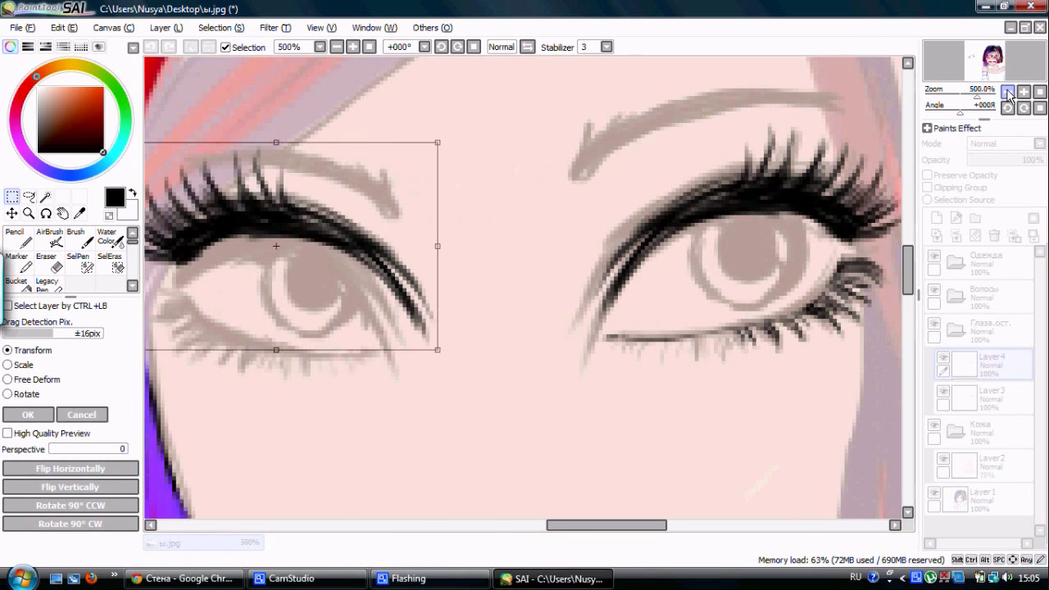
pyautogui.scroll(-2, 481, 235)
pyautogui.moveTo(480, 234); pyautogui.dragTo(421, 288)
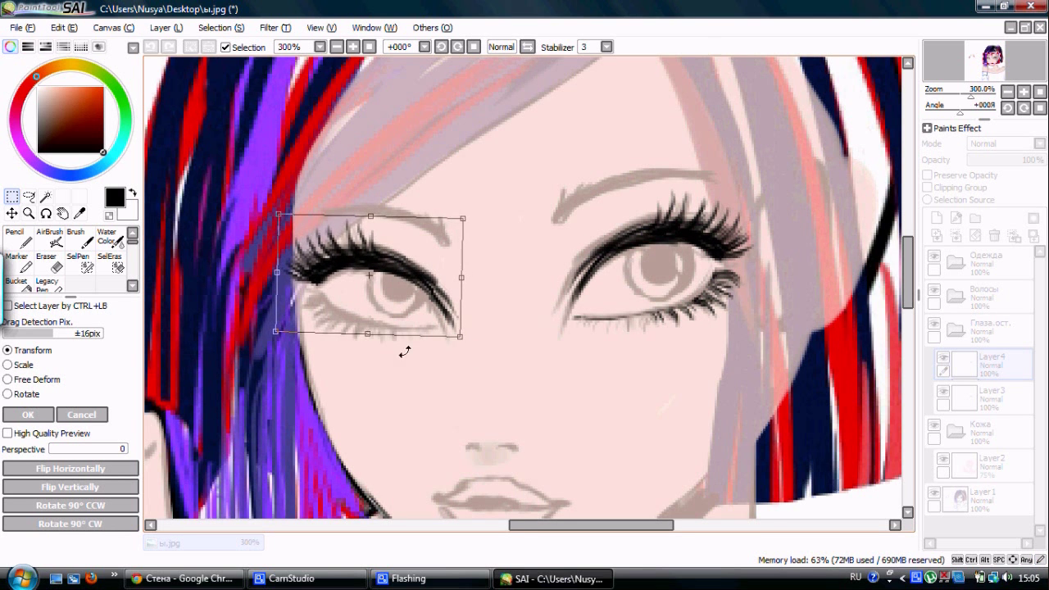
pyautogui.press('Return')
# - Erase the excess ends of the copied lashes at the left-hand eye's inner corner
pyautogui.click(934, 494)
pyautogui.click(934, 494)
pyautogui.scroll(2, 492, 520)
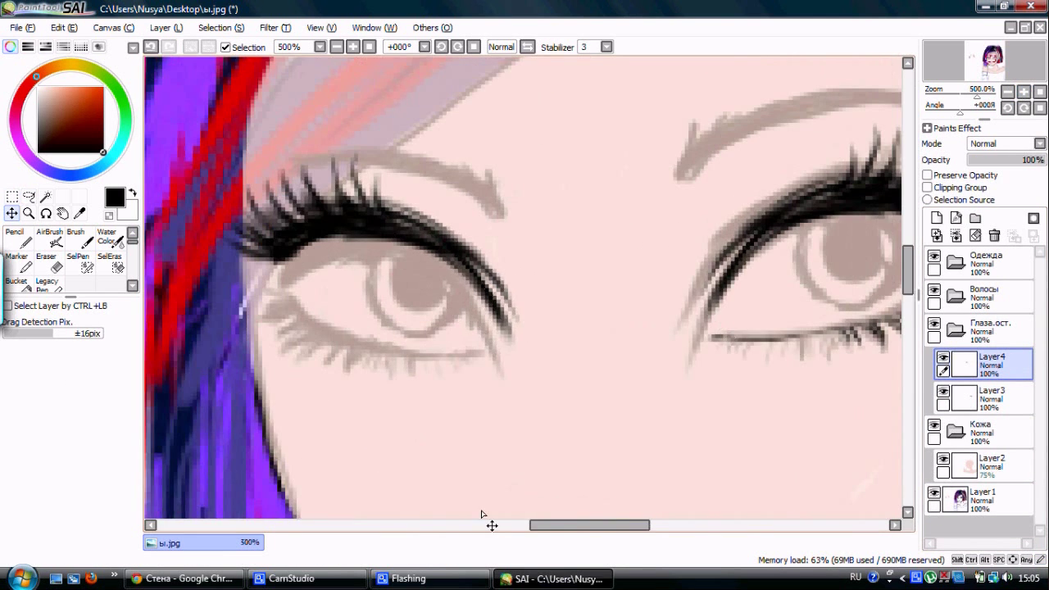
pyautogui.hscroll(-1, 492, 520)
pyautogui.press('e')
pyautogui.moveTo(498, 291); pyautogui.dragTo(516, 349)
pyautogui.press('c')
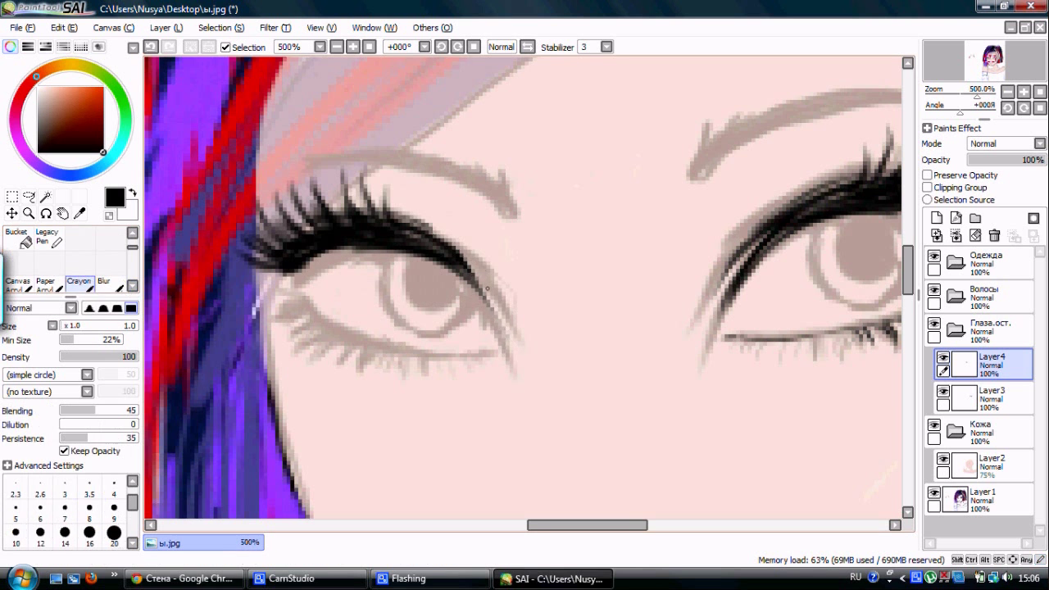
# - Rotate the left-hand eye's lashes on Layer4 to follow the sketched upper lid
pyautogui.moveTo(586, 529); pyautogui.dragTo(582, 529)
pyautogui.scroll(-2, 524, 287)
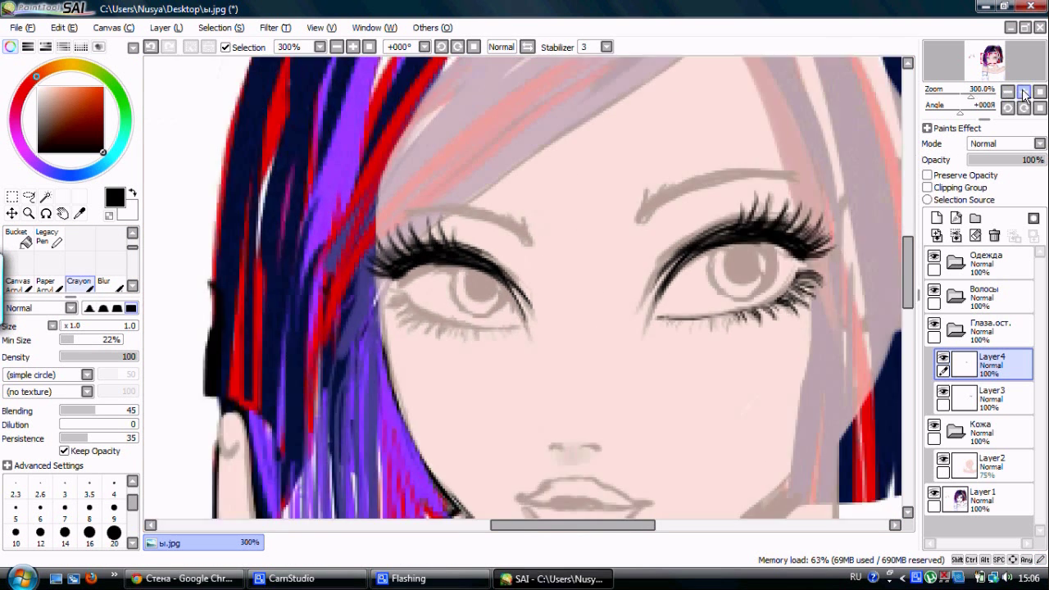
pyautogui.scroll(2, 468, 423)
pyautogui.hotkey('ctrl', 't')
pyautogui.moveTo(468, 424); pyautogui.dragTo(398, 405)
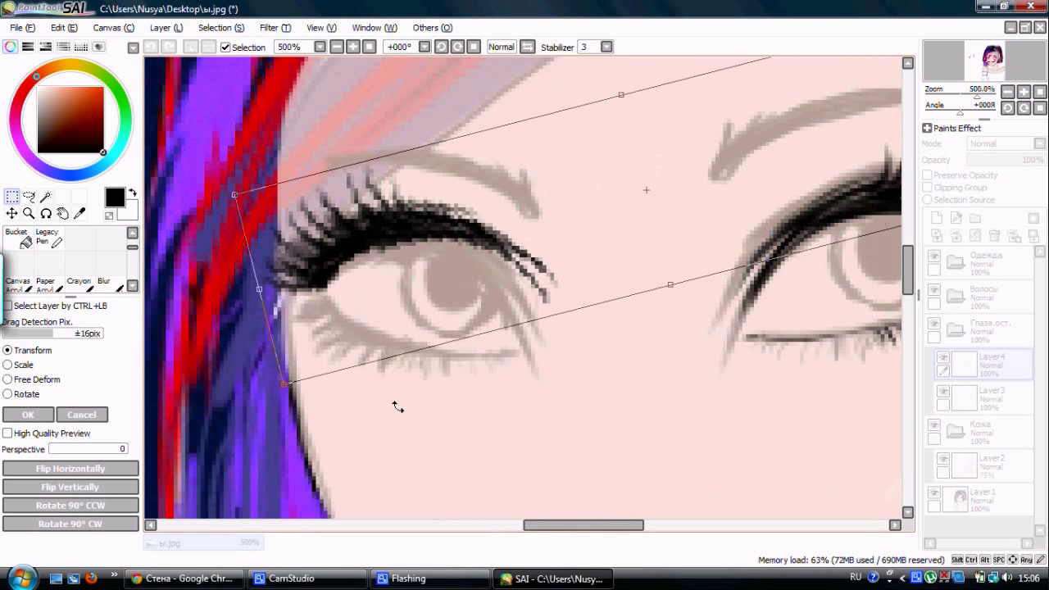
pyautogui.press('Return')
# - Draw the lower lid and lower lashes of the left-hand eye in black with the Crayon at size 1
pyautogui.scroll(-5, 574, 410)
pyautogui.scroll(6, 523, 285)
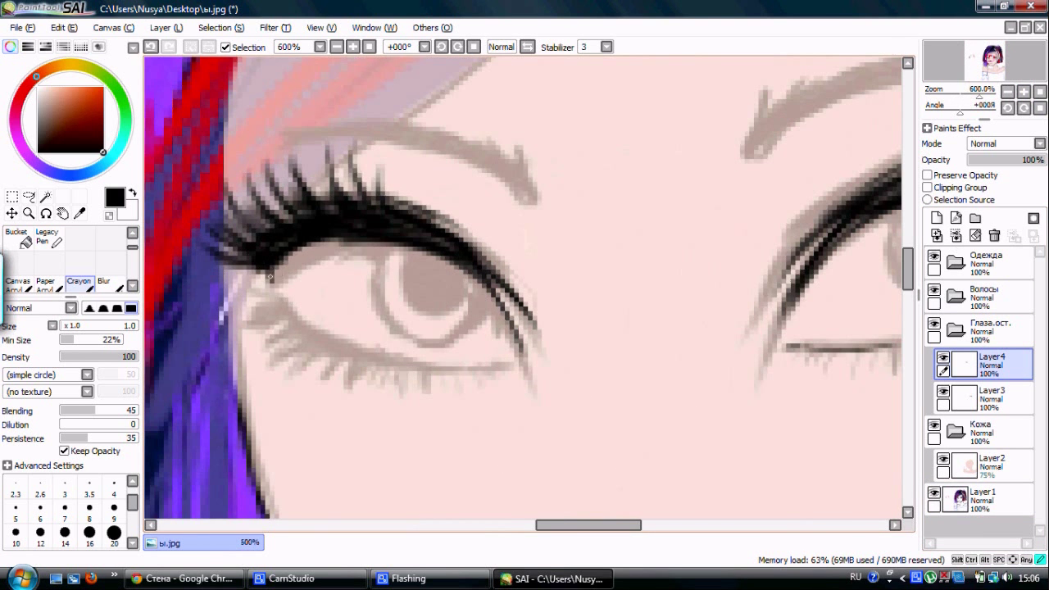
pyautogui.press('e')
pyautogui.click(132, 285)
pyautogui.press('e')
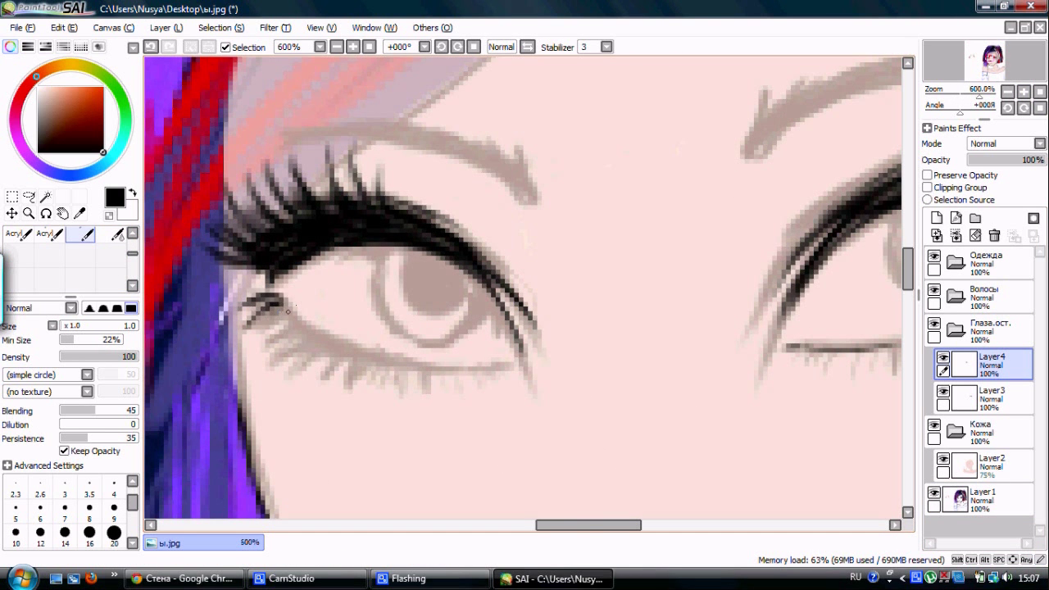
pyautogui.moveTo(591, 522); pyautogui.dragTo(594, 521)
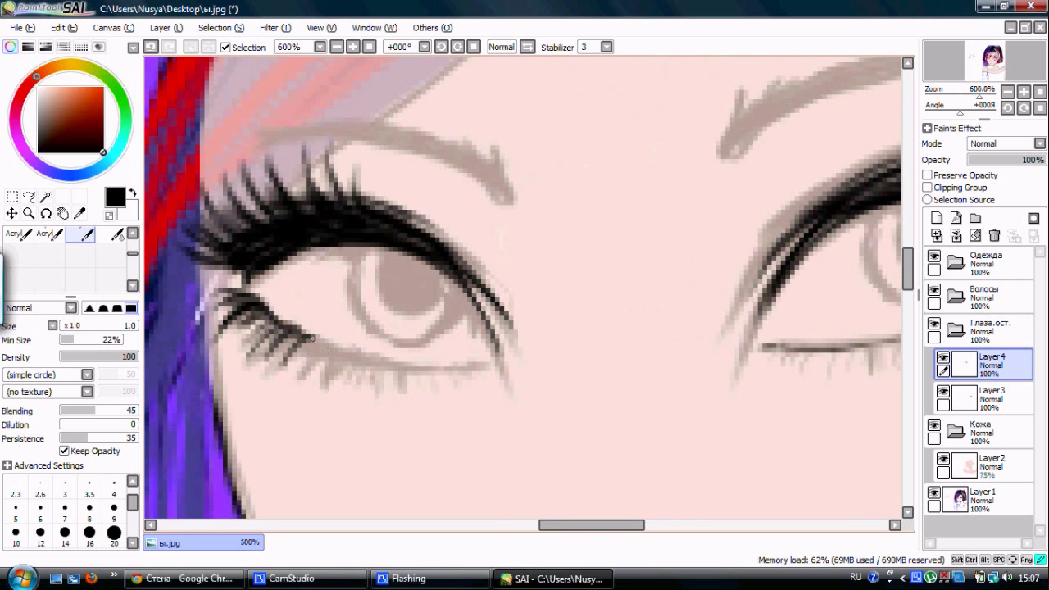
pyautogui.hotkey('alt', 'Tab')
pyautogui.click(558, 6)
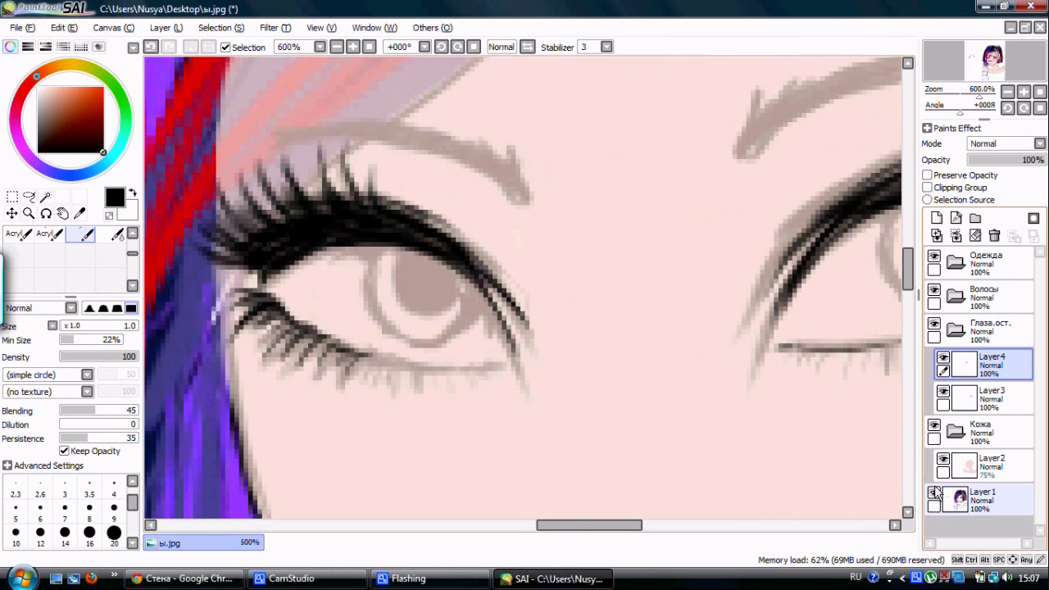
# - Hide and reshow the sketch layer Layer1 to examine both eyes against the plain skin
pyautogui.scroll(-3, 623, 529)
pyautogui.scroll(-2, 623, 529)
pyautogui.click(933, 493)
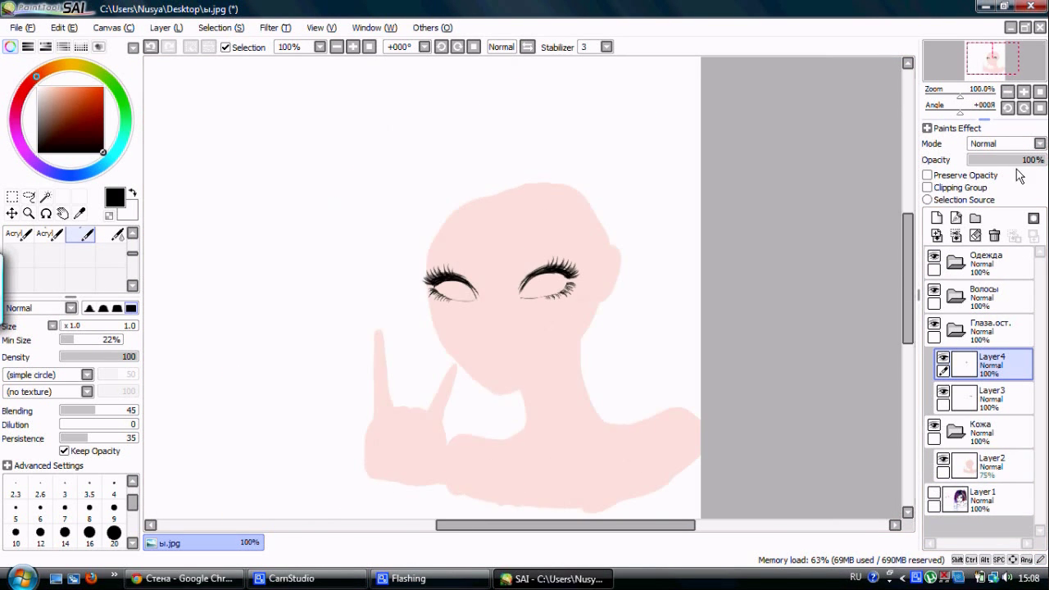
pyautogui.click(934, 493)
# - Raise the opacity of the skin layer Layer2 to 100%
pyautogui.click(984, 498)
pyautogui.moveTo(1029, 160); pyautogui.dragTo(986, 162)
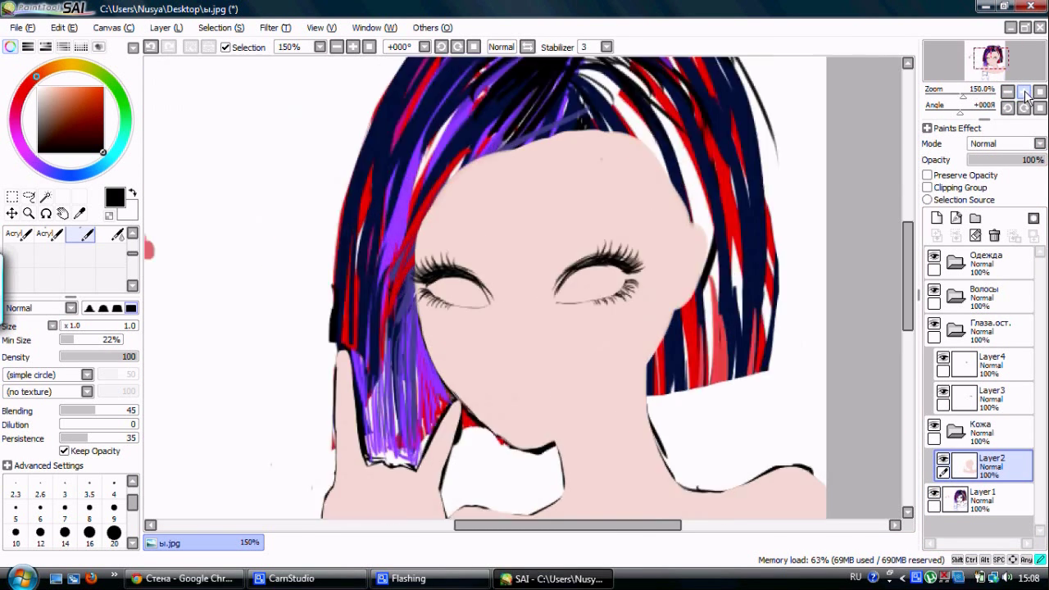
pyautogui.click(1025, 91)
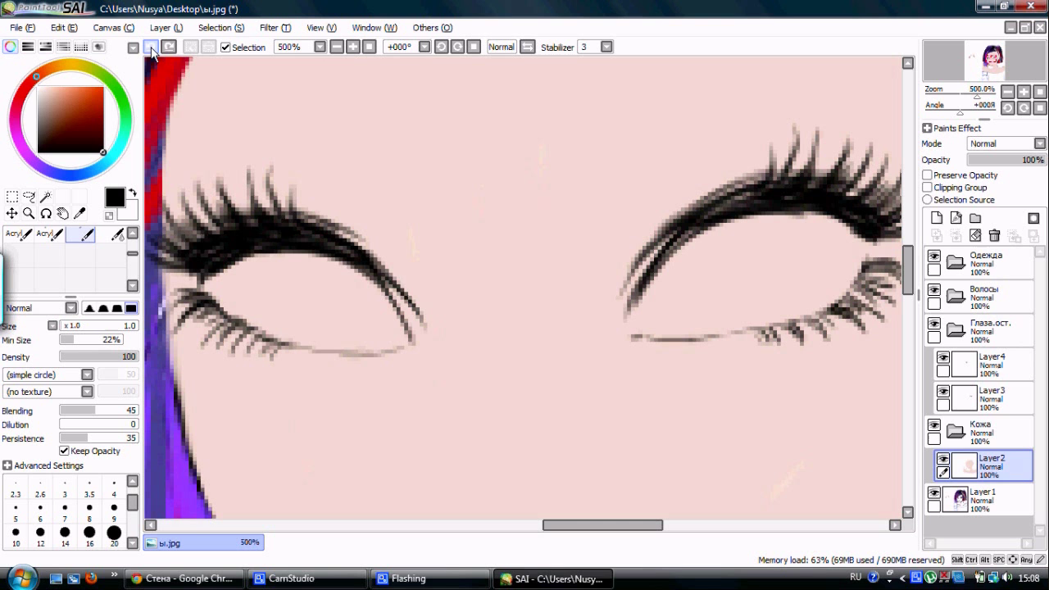
# - Merge the left-hand eye's lash layer Layer4 into Layer3
pyautogui.click(987, 361)
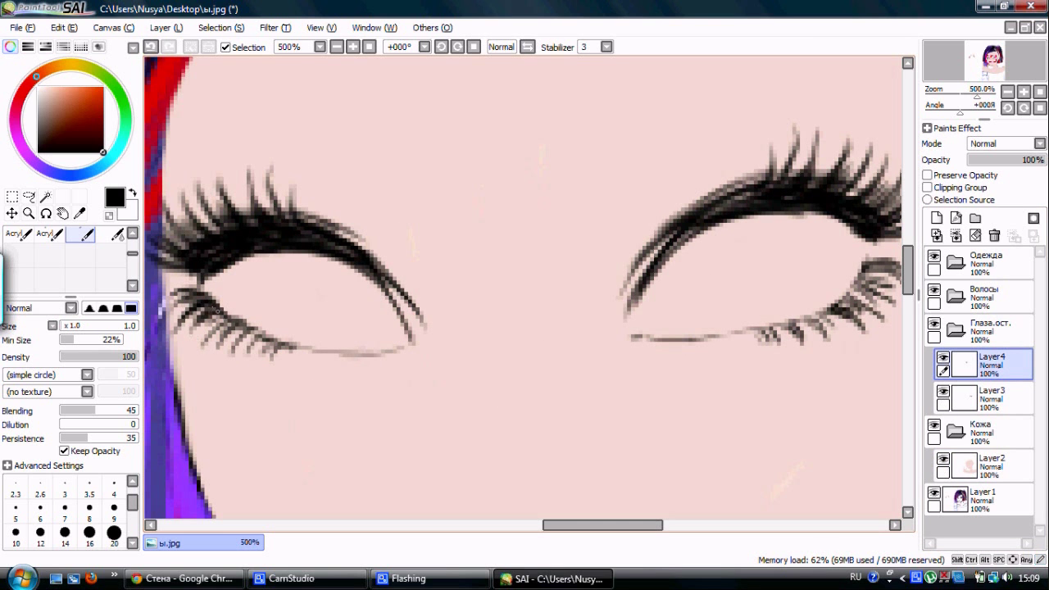
pyautogui.click(994, 235)
# - Erase the overlong line at the inner corner of the left-hand eye's upper lid with the Eraser at size 8
pyautogui.click(41, 234)
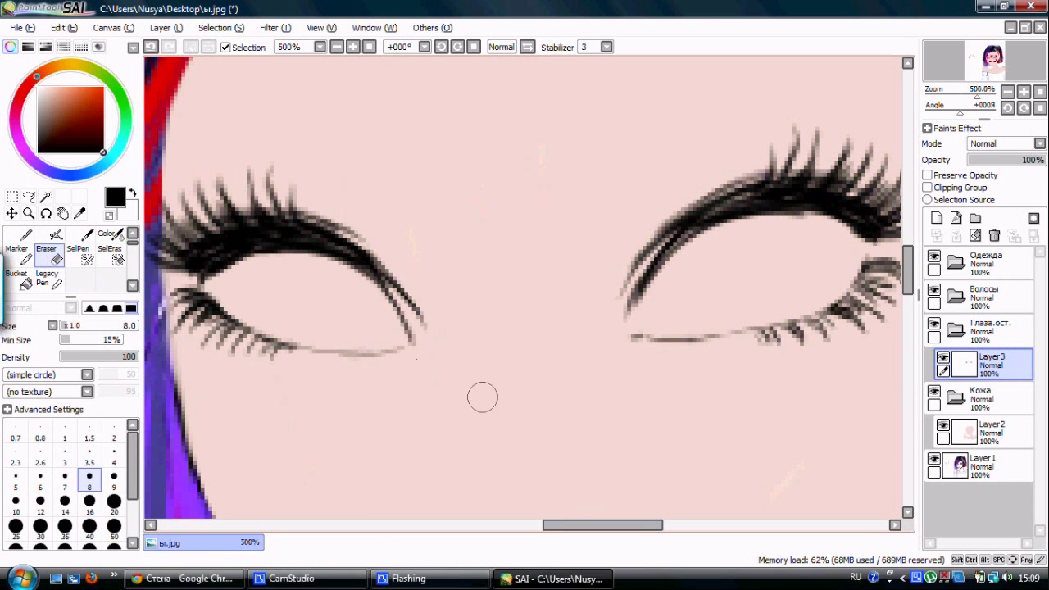
pyautogui.click(129, 294)
pyautogui.scroll(-2, 82, 270)
pyautogui.click(49, 254)
pyautogui.scroll(-3, 511, 388)
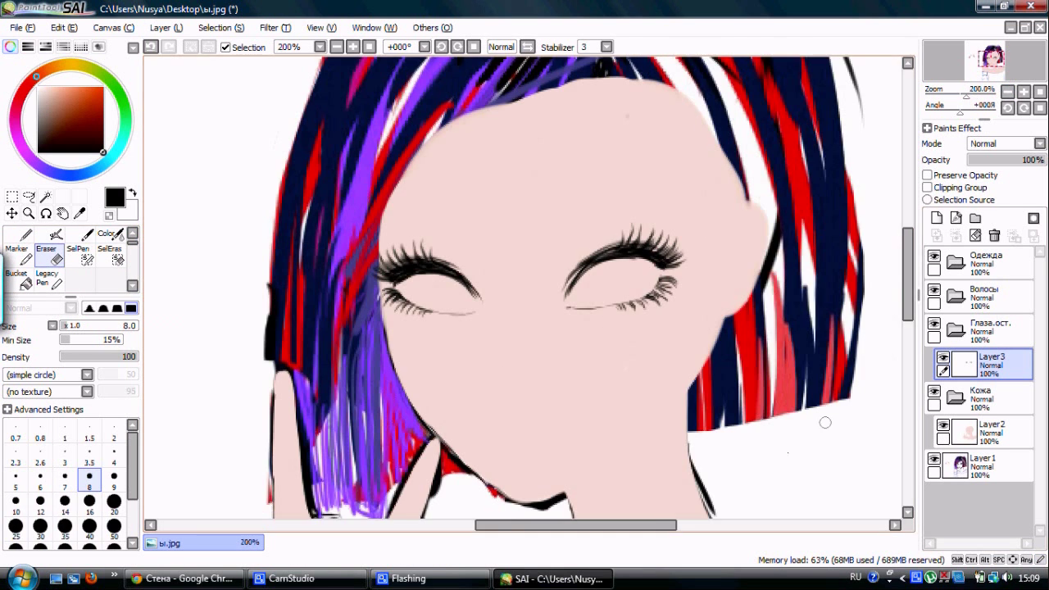
pyautogui.scroll(2, 511, 388)
pyautogui.scroll(-1, 123, 283)
pyautogui.click(80, 279)
pyautogui.moveTo(676, 283); pyautogui.dragTo(715, 283)
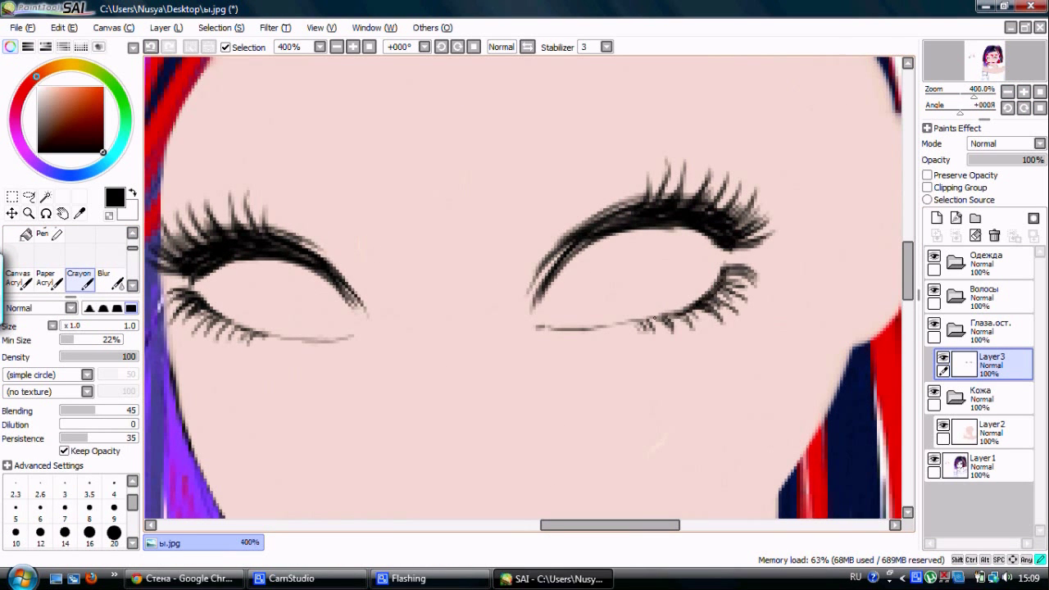
# - Set the opacity of the skin layer Layer2 to 89% so the sketch shows through
pyautogui.scroll(-3, 708, 419)
pyautogui.scroll(4, 708, 419)
pyautogui.click(992, 429)
pyautogui.moveTo(1044, 159); pyautogui.dragTo(1036, 159)
pyautogui.hscroll(-1, 708, 419)
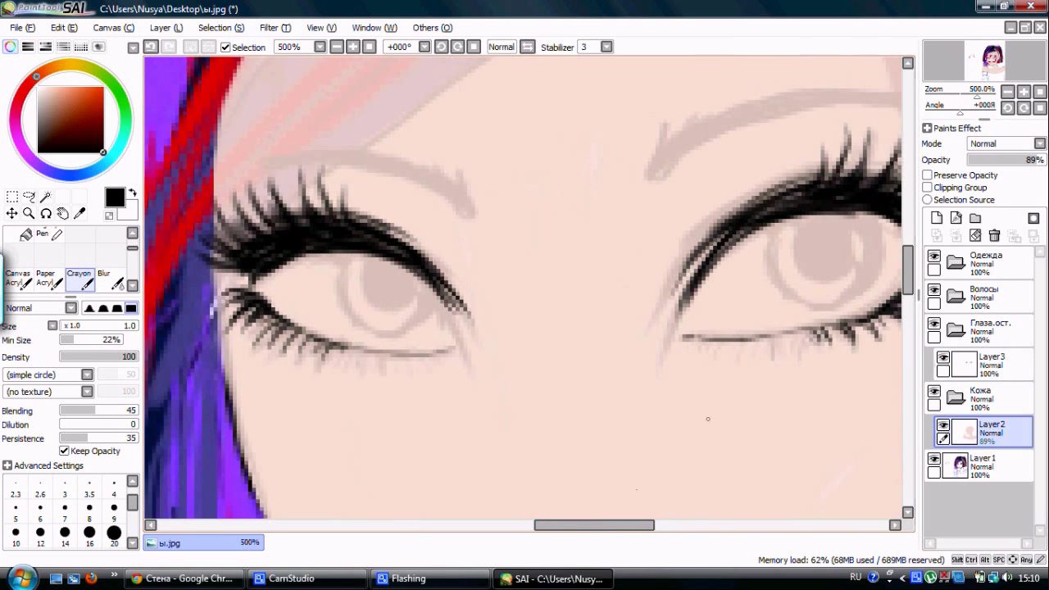
# - Outline both irises in teal on a new layer below the lash layer Layer3 with the Crayon at size 1
pyautogui.hscroll(-5, 708, 419)
pyautogui.keyDown('alt'); pyautogui.click(246, 66); pyautogui.keyUp('alt')
pyautogui.moveTo(468, 525); pyautogui.dragTo(606, 525)
pyautogui.click(992, 364)
pyautogui.click(937, 217)
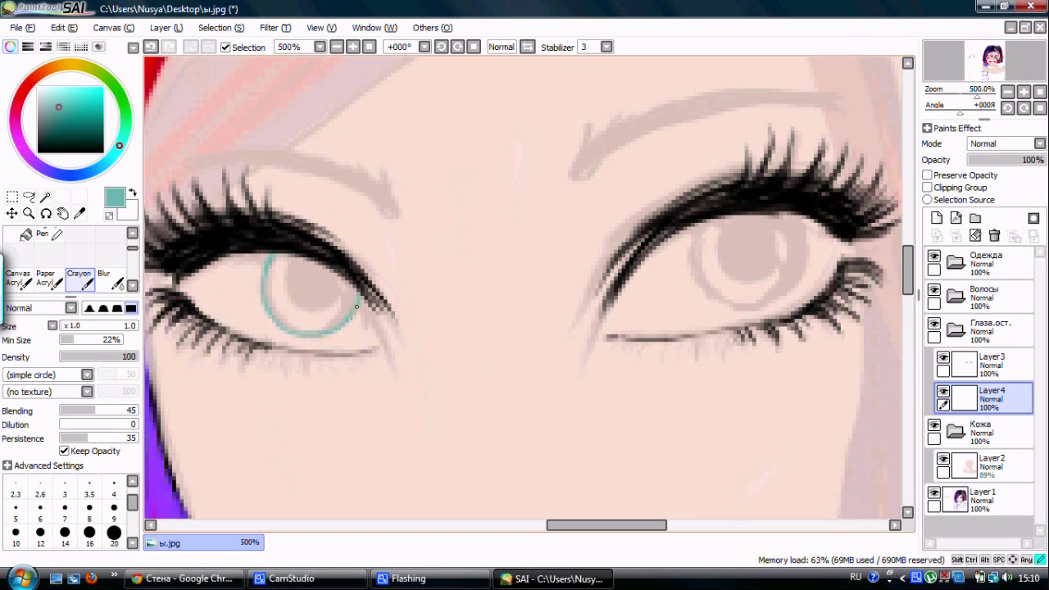
pyautogui.click(935, 493)
pyautogui.scroll(-4, 708, 328)
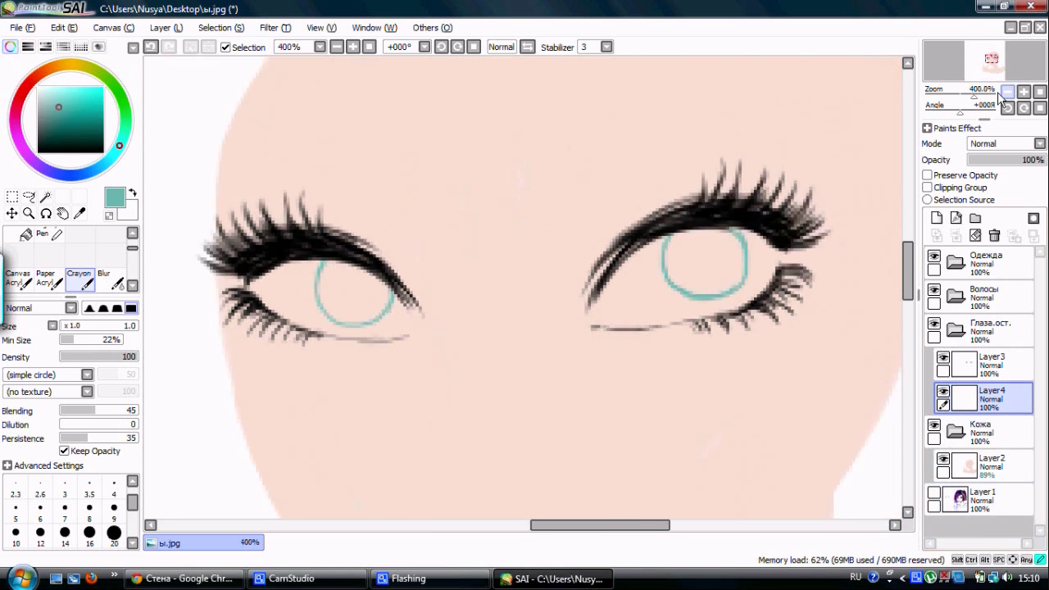
# - Redraw the right-hand iris outline in teal on Layer4, comparing the eyes with the sketch layer Layer1 hidden
pyautogui.scroll(3, 664, 378)
pyautogui.scroll(-2, 664, 378)
pyautogui.click(934, 493)
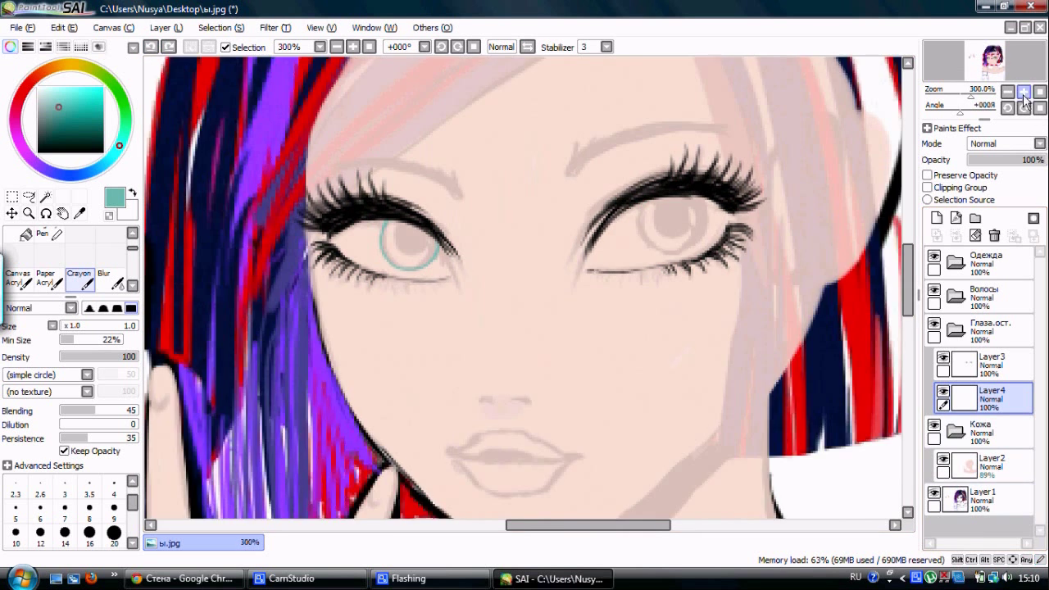
pyautogui.scroll(3, 525, 287)
pyautogui.click(935, 493)
pyautogui.scroll(-3, 524, 287)
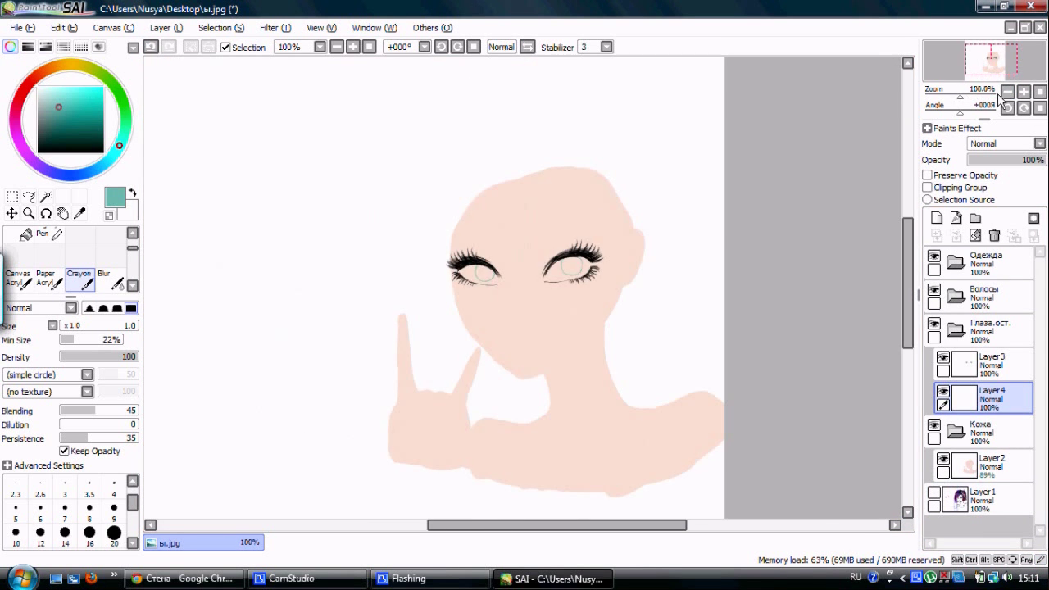
pyautogui.scroll(3, 525, 287)
pyautogui.click(935, 492)
pyautogui.click(37, 197)
pyautogui.moveTo(385, 246); pyautogui.dragTo(393, 253)
pyautogui.scroll(-2, 394, 254)
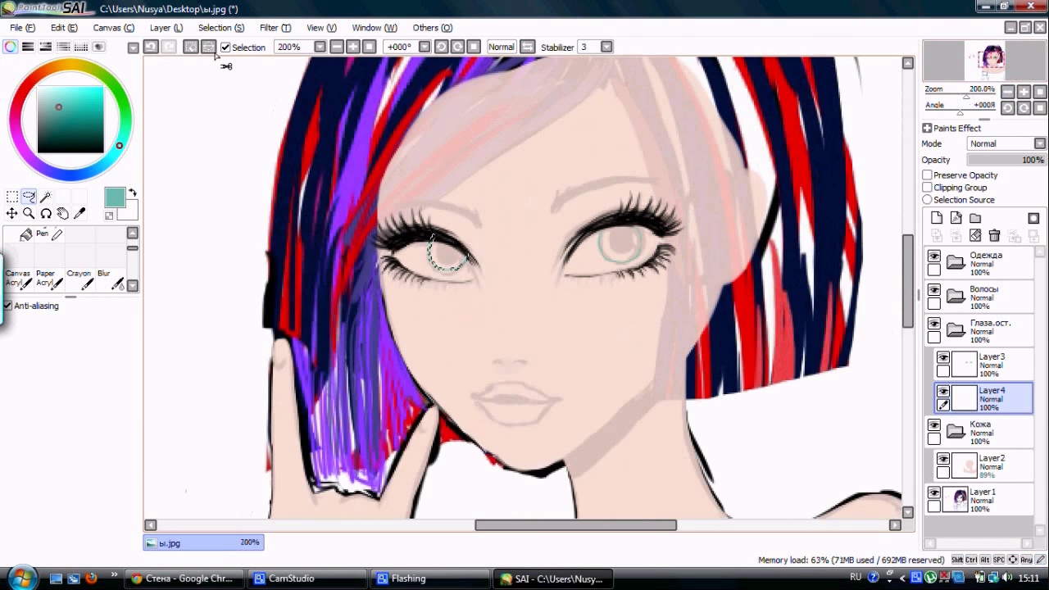
pyautogui.click(151, 47)
pyautogui.scroll(-1, 524, 287)
pyautogui.click(79, 279)
# - Paint black pupils in both eyes on a new layer above Layer4 with the Crayon at size 7 and trim them with the Eraser
pyautogui.scroll(2, 525, 287)
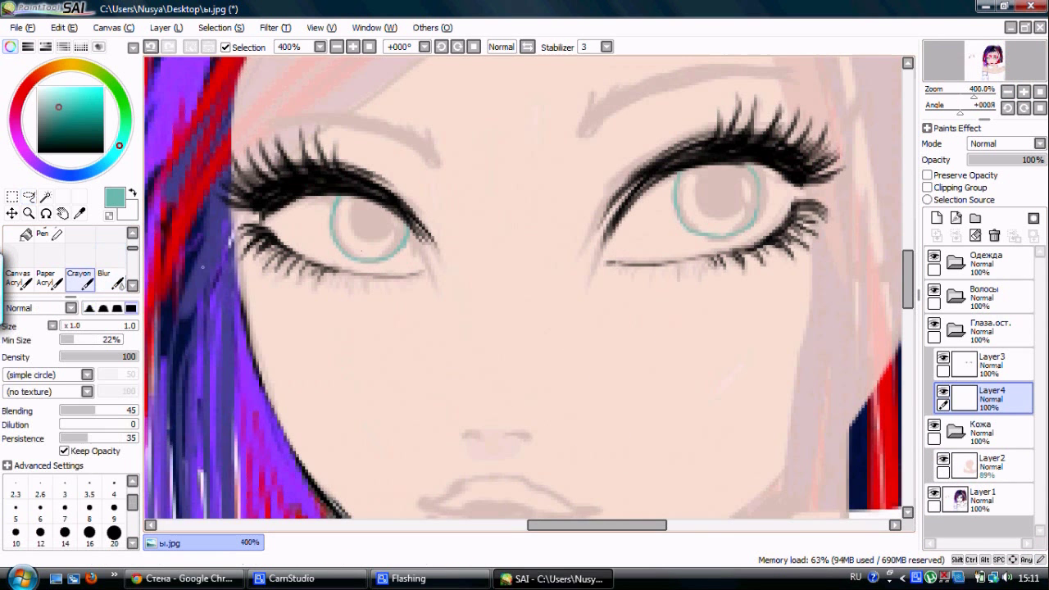
pyautogui.click(938, 215)
pyautogui.click(65, 508)
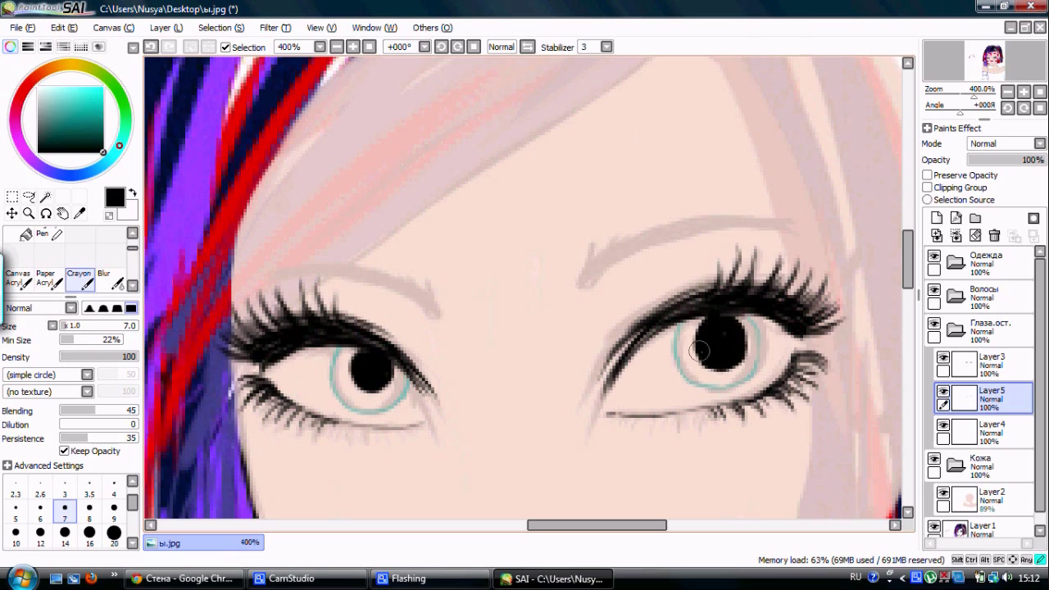
pyautogui.scroll(-1, 698, 351)
pyautogui.scroll(-1, 983, 410)
pyautogui.click(934, 515)
pyautogui.scroll(1, 188, 273)
pyautogui.press('e')
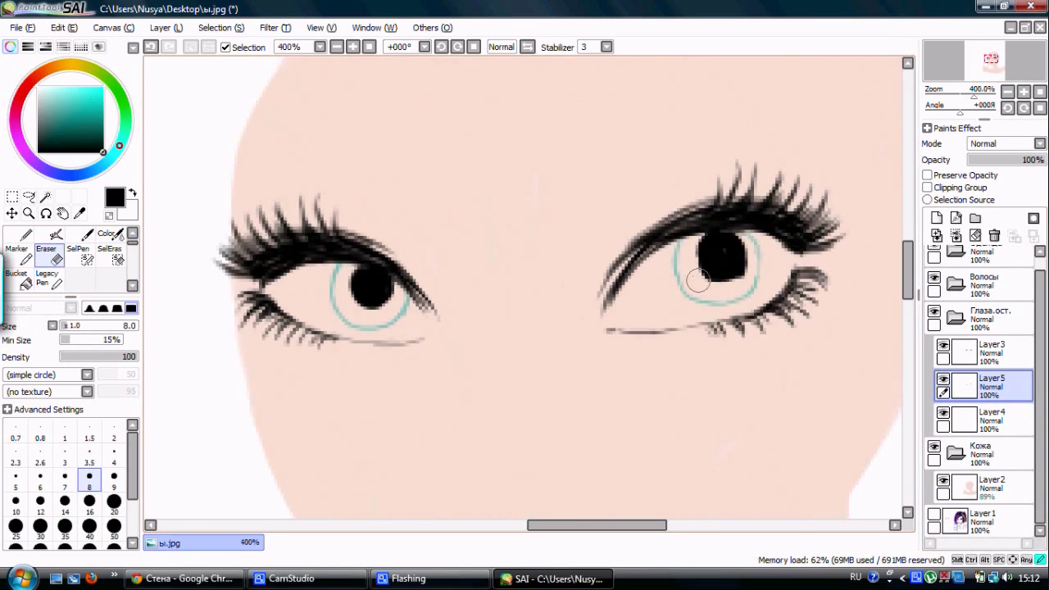
pyautogui.scroll(-1, 755, 259)
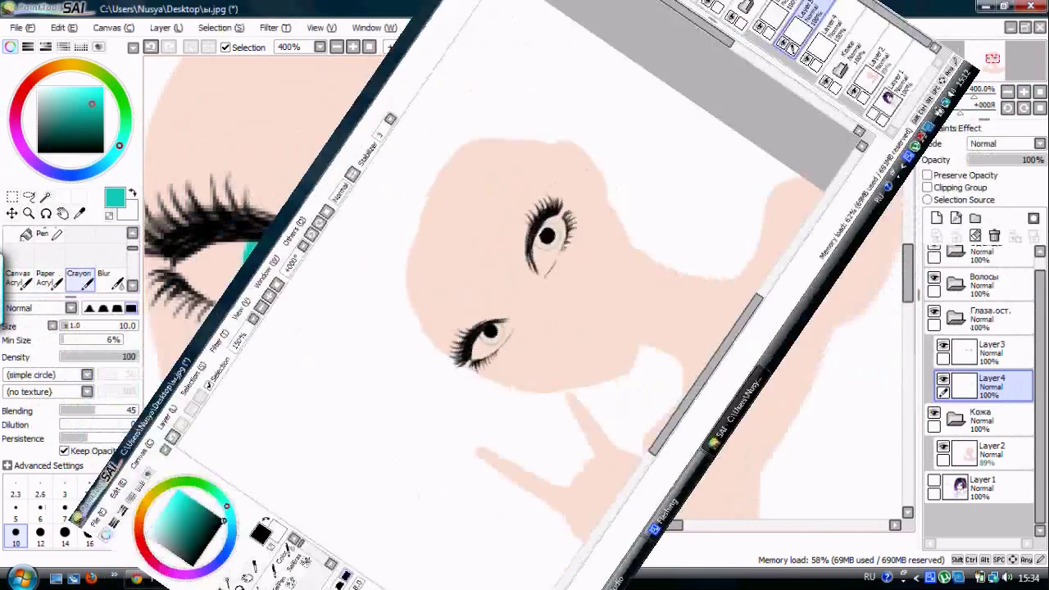
# - Fill both irises with bright teal on Layer4 and paint darker teal pupils inside them, finishing with the Crayon at size 8
pyautogui.hscroll(3, 448, 463)
pyautogui.press('[')
pyautogui.press('[')
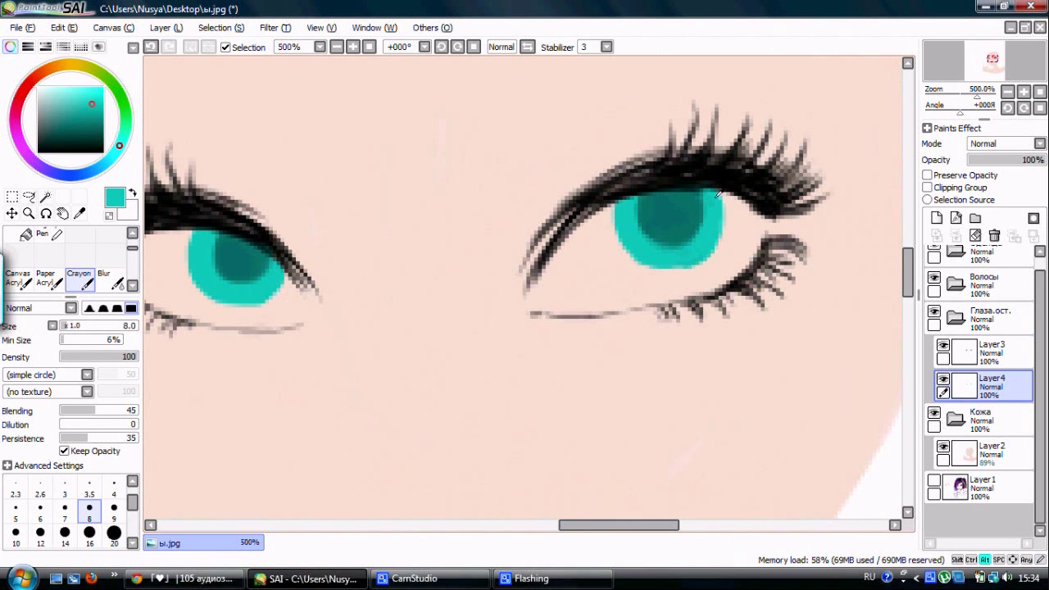
pyautogui.scroll(-5, 652, 332)
pyautogui.scroll(4, 652, 332)
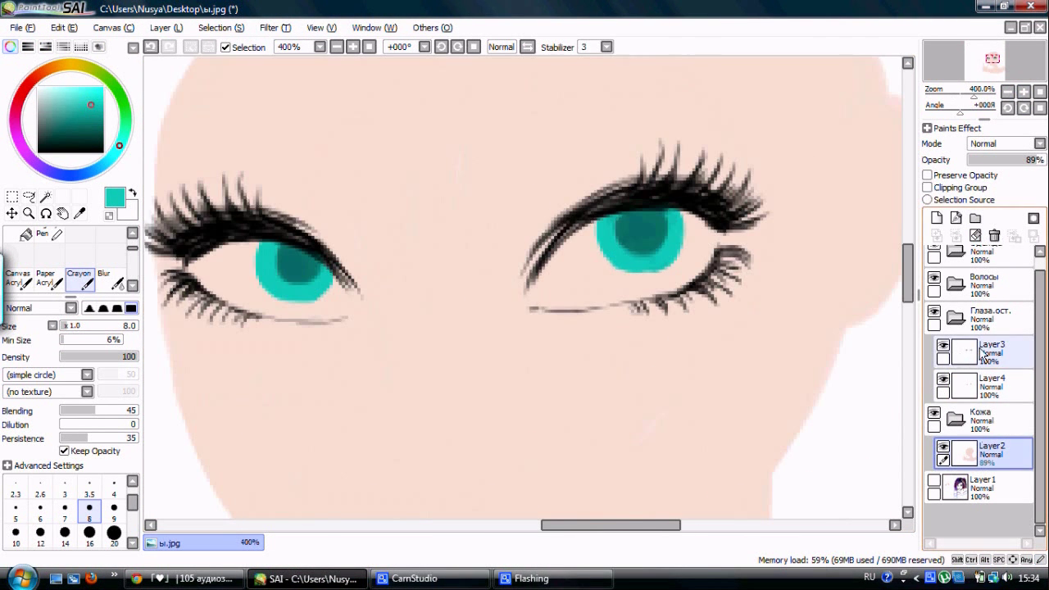
# - Lower the opacity of the skin layer Layer2 to 74% and show the sketch layer Layer1
pyautogui.press('e')
pyautogui.scroll(-3, 533, 284)
pyautogui.click(988, 452)
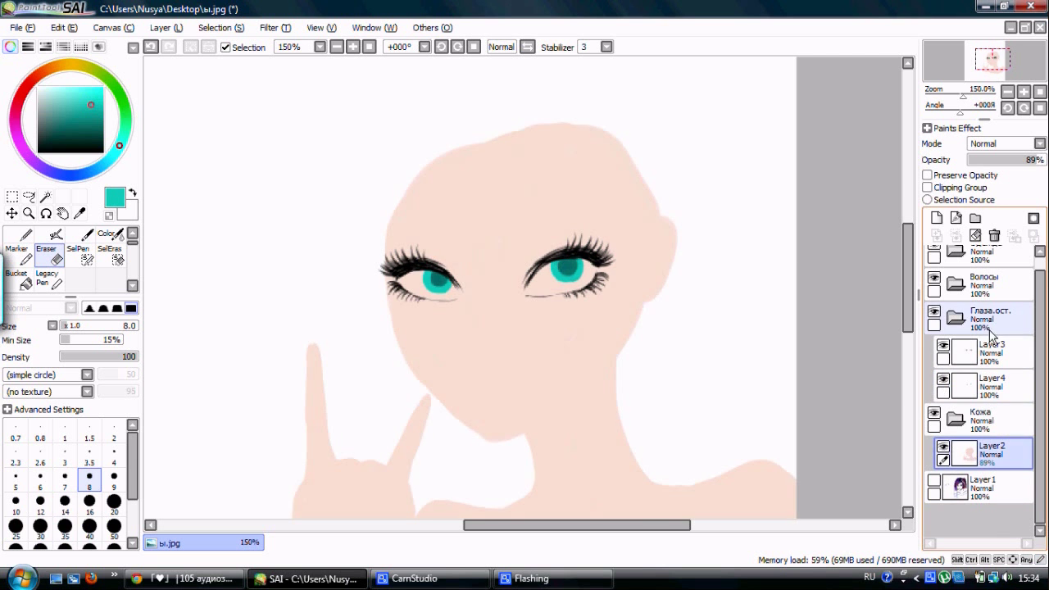
pyautogui.moveTo(1030, 166); pyautogui.dragTo(1028, 164)
pyautogui.scroll(1, 988, 325)
# - Paint the lips in salmon pink on a new layer in the Глаза.ост. folder with the Crayon at size 8
pyautogui.click(988, 324)
pyautogui.click(937, 217)
pyautogui.scroll(2, 492, 279)
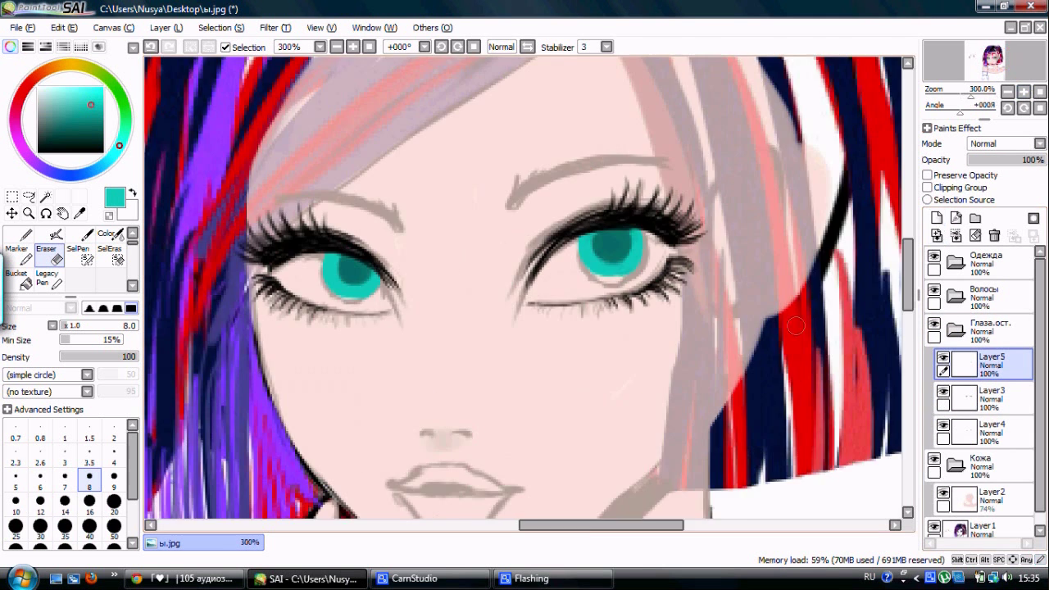
pyautogui.hscroll(-10, 460, 165)
pyautogui.keyDown('alt'); pyautogui.click(461, 164); pyautogui.keyUp('alt')
pyautogui.hscroll(10, 452, 524)
pyautogui.scroll(2, 452, 524)
pyautogui.press('e')
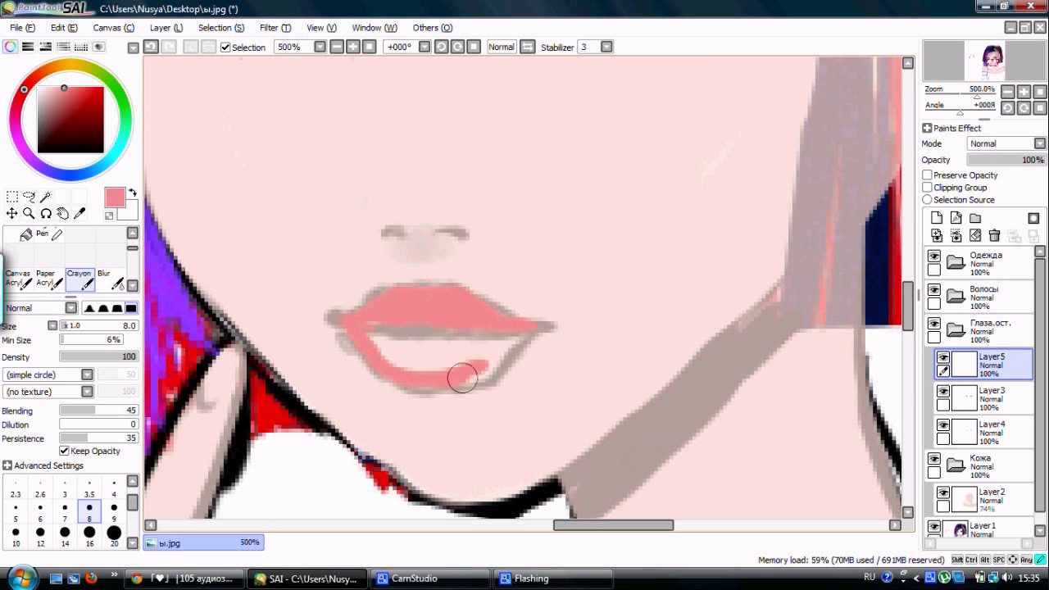
pyautogui.scroll(-4, 347, 341)
pyautogui.scroll(-1, 980, 369)
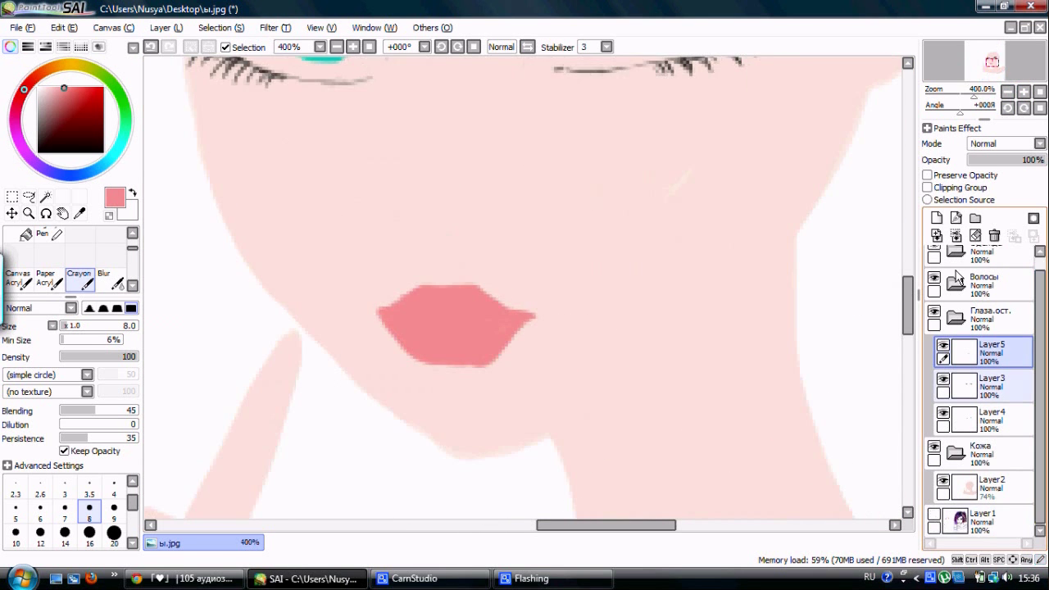
# - Refine the edge and corner of the lips on Layer5 in the same pink, checking the shape with the sketch hidden
pyautogui.moveTo(1031, 159); pyautogui.dragTo(973, 179)
pyautogui.hotkey('ctrl', 'z')
pyautogui.scroll(3, 393, 312)
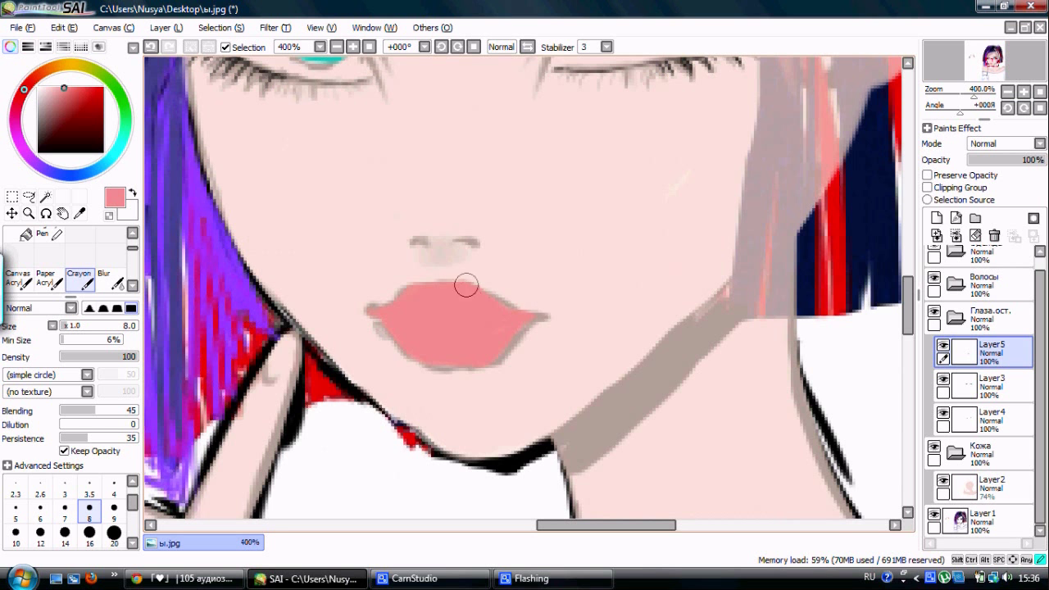
pyautogui.click(131, 261)
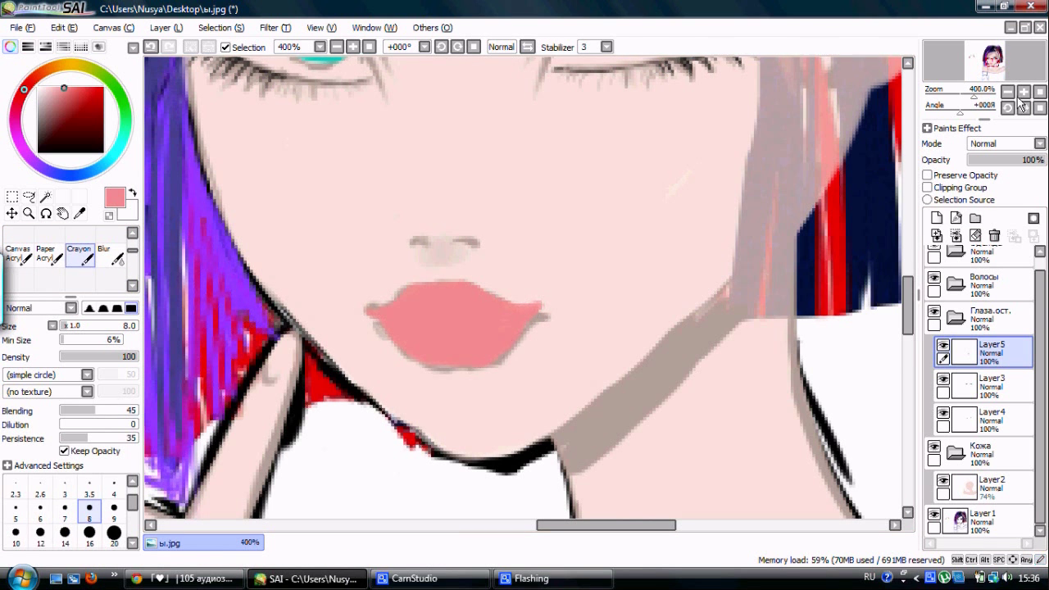
pyautogui.scroll(-5, 525, 287)
pyautogui.click(934, 514)
pyautogui.click(933, 514)
pyautogui.scroll(5, 442, 328)
# - Set Layer5's opacity to 88% and paint the mouth opening and lip corners in dark red with the Crayon at size 4
pyautogui.moveTo(1046, 160); pyautogui.dragTo(1037, 160)
pyautogui.click(90, 108)
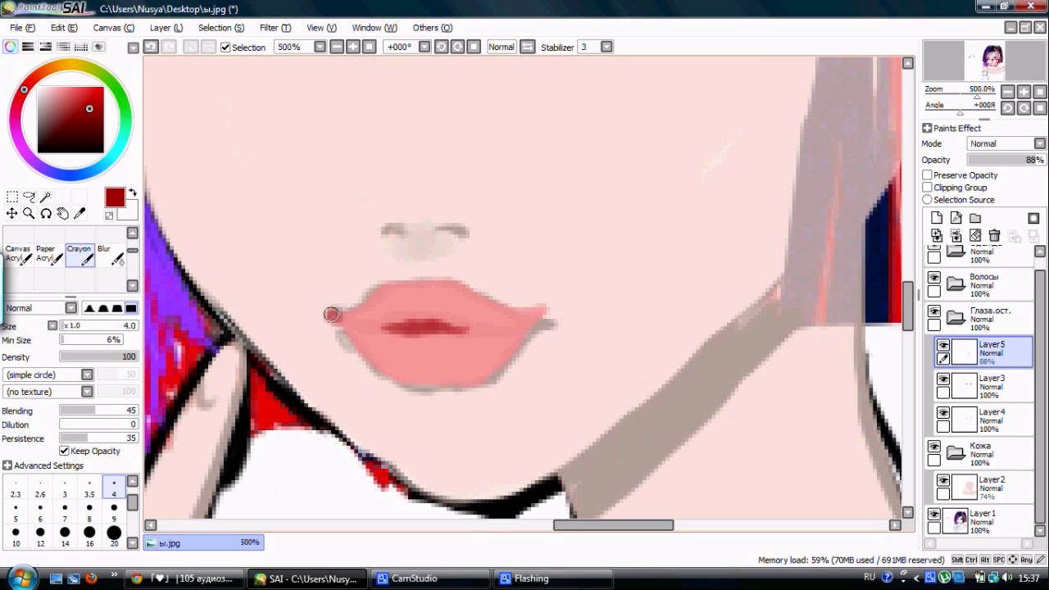
pyautogui.scroll(-4, 537, 316)
pyautogui.click(933, 514)
pyautogui.click(934, 514)
pyautogui.scroll(4, 537, 316)
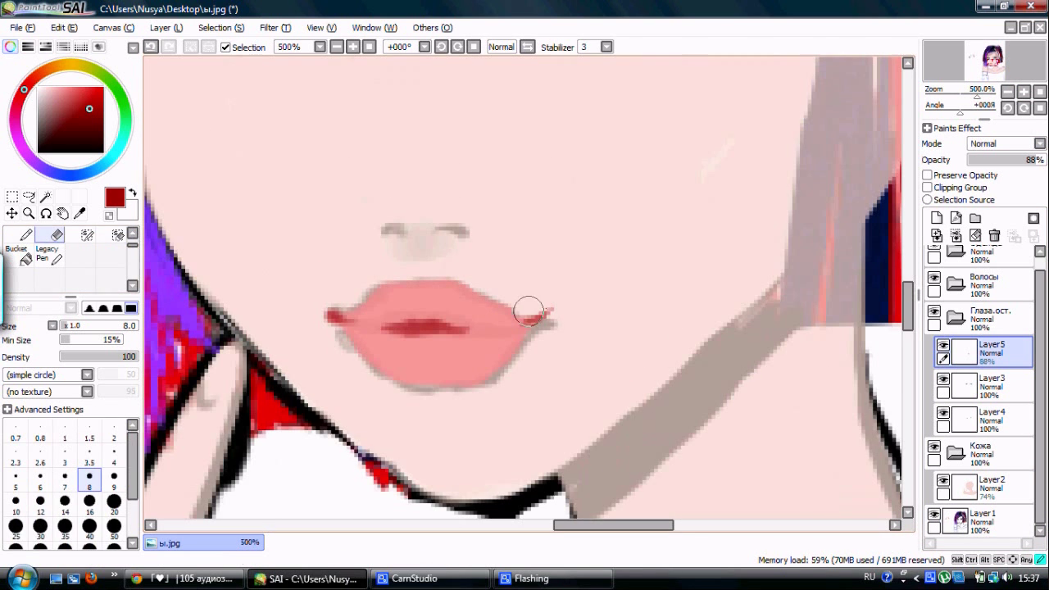
pyautogui.keyDown('alt'); pyautogui.click(531, 326); pyautogui.keyUp('alt')
pyautogui.keyDown('alt'); pyautogui.click(356, 337); pyautogui.keyUp('alt')
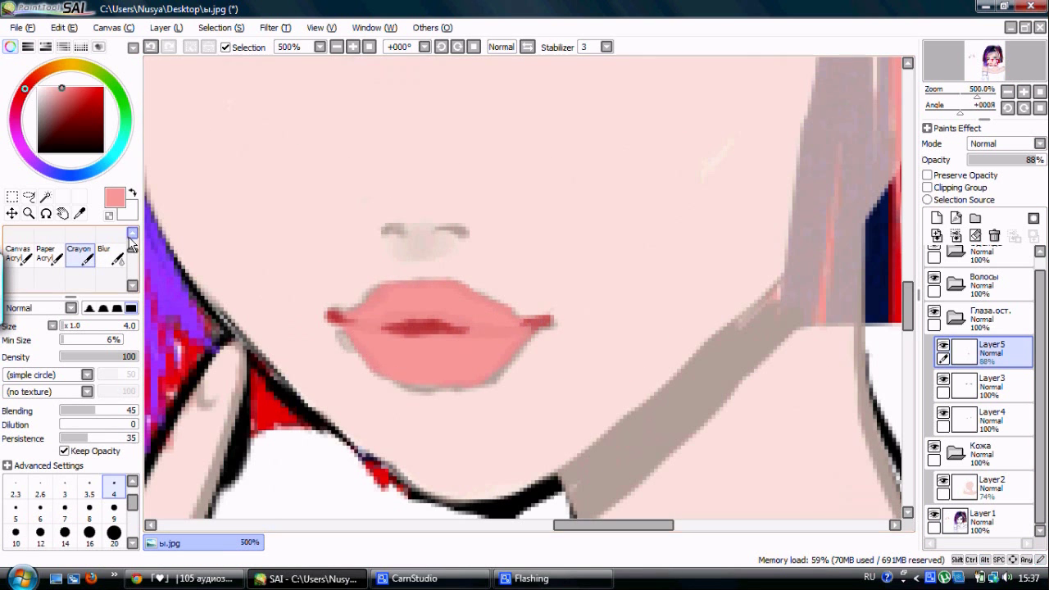
# - Draw the nostrils in muted brownish pink on a new layer above Layer5 with the Crayon at size 4
pyautogui.press('n')
pyautogui.scroll(3, 808, 319)
pyautogui.hotkey('ctrl', 'shift', 'n')
pyautogui.press('c')
pyautogui.keyDown('alt'); pyautogui.click(488, 338); pyautogui.keyUp('alt')
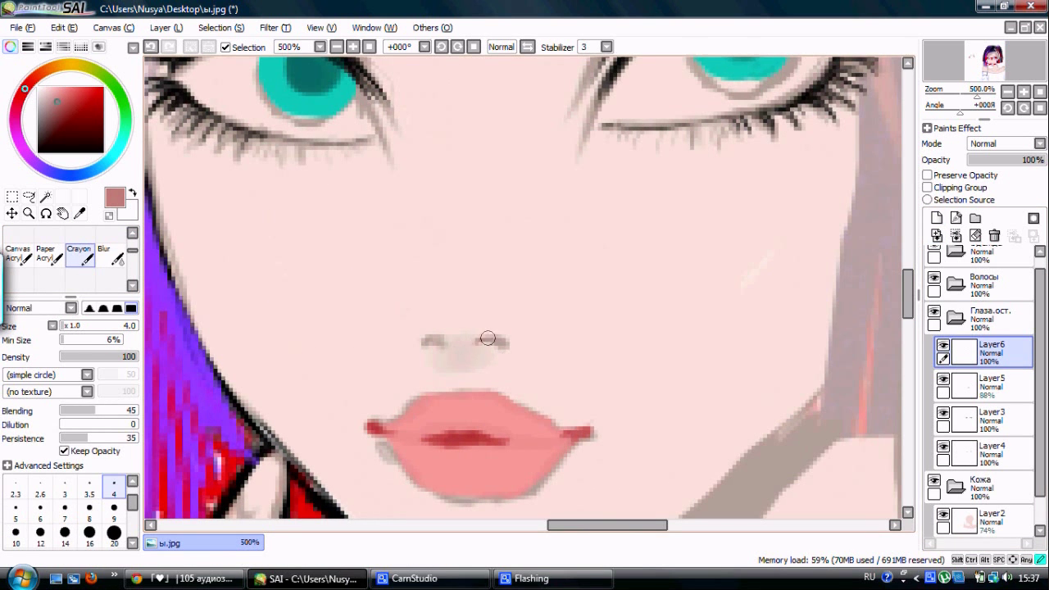
pyautogui.scroll(-5, 424, 343)
pyautogui.scroll(-1, 983, 410)
# - Raise the opacity of the skin layer Layer2 to 90% and add a new layer in the Волосы folder
pyautogui.click(988, 487)
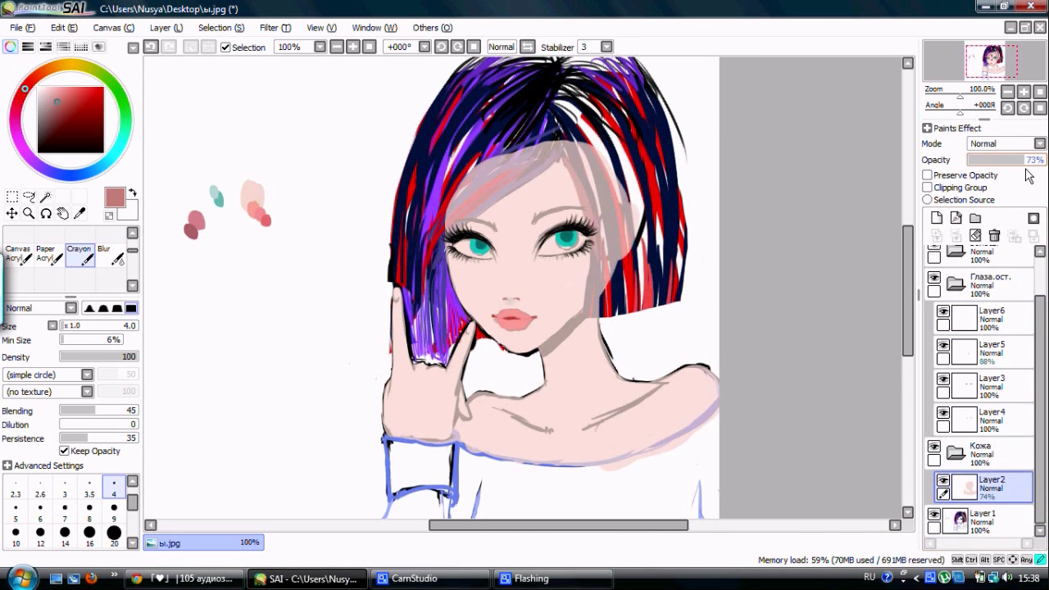
pyautogui.click(955, 254)
pyautogui.click(955, 284)
pyautogui.scroll(-1, 590, 328)
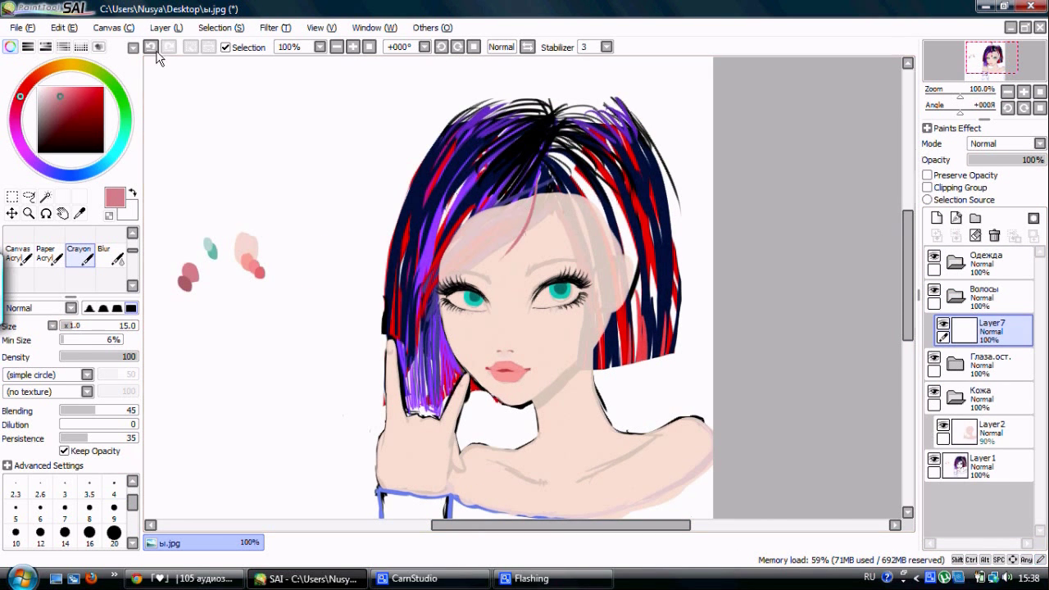
# - Paint the fringe, crown and right-hand side of the hair in dusty pink on Layer7 with the Crayon at size 29
pyautogui.moveTo(510, 246); pyautogui.dragTo(547, 168)
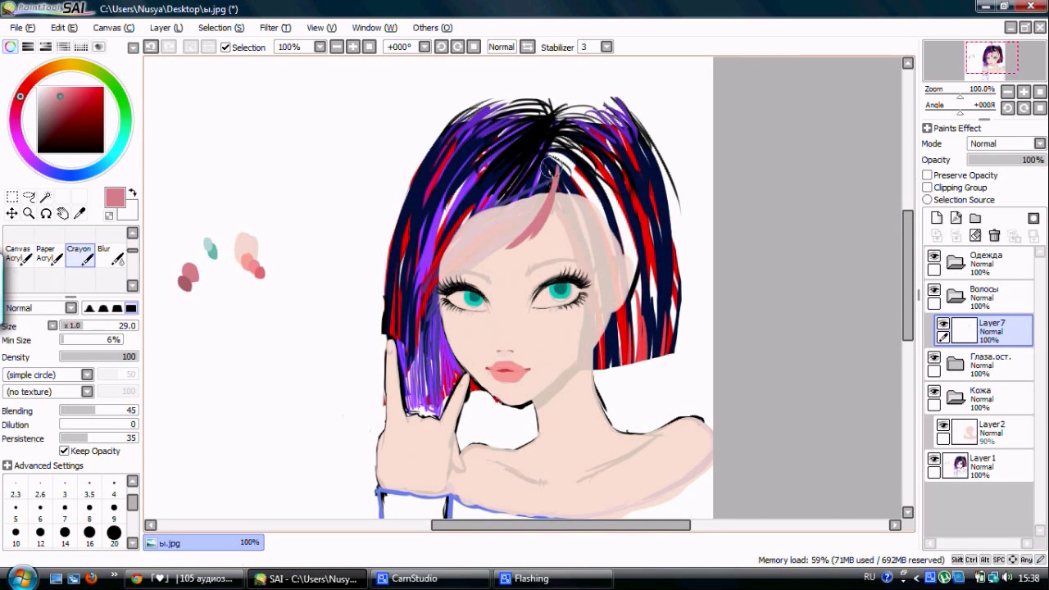
pyautogui.moveTo(462, 205); pyautogui.dragTo(436, 262)
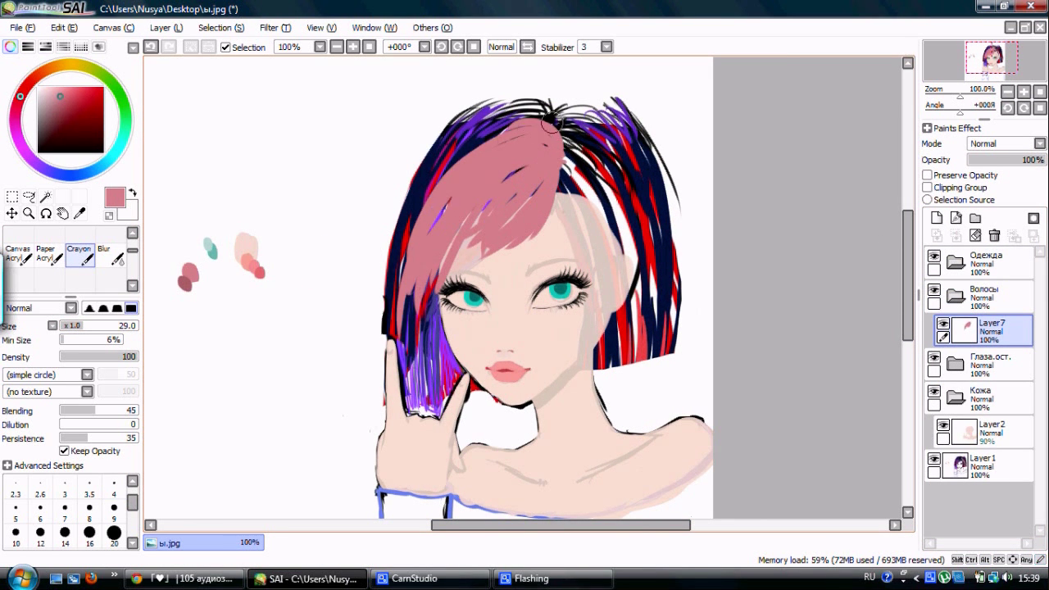
pyautogui.moveTo(591, 156)
pyautogui.mouseDown()
pyautogui.moveTo(593, 237)
pyautogui.moveTo(608, 141)
pyautogui.mouseUp()
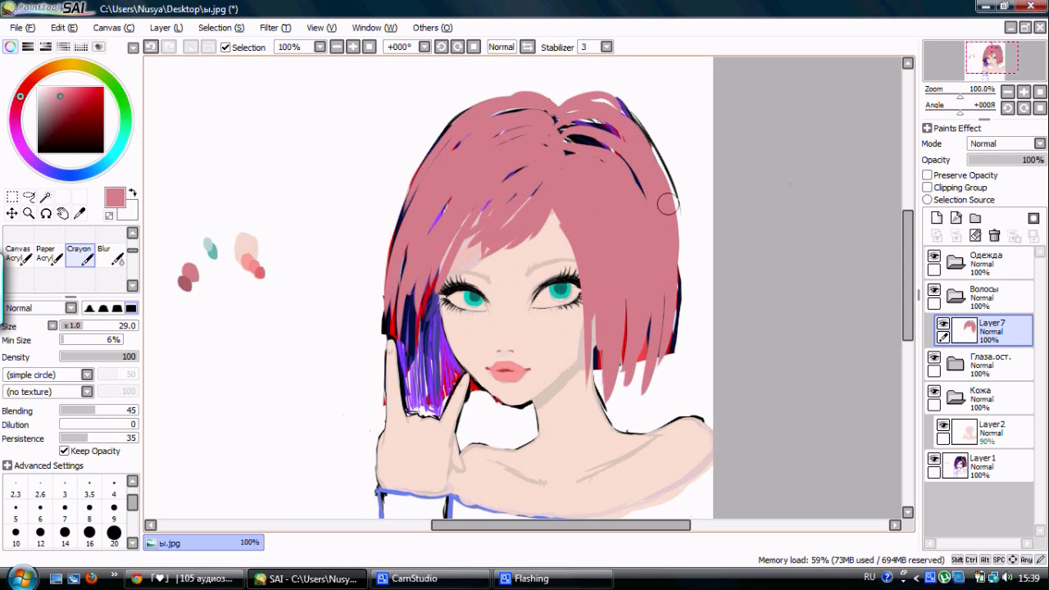
pyautogui.scroll(-2, 507, 222)
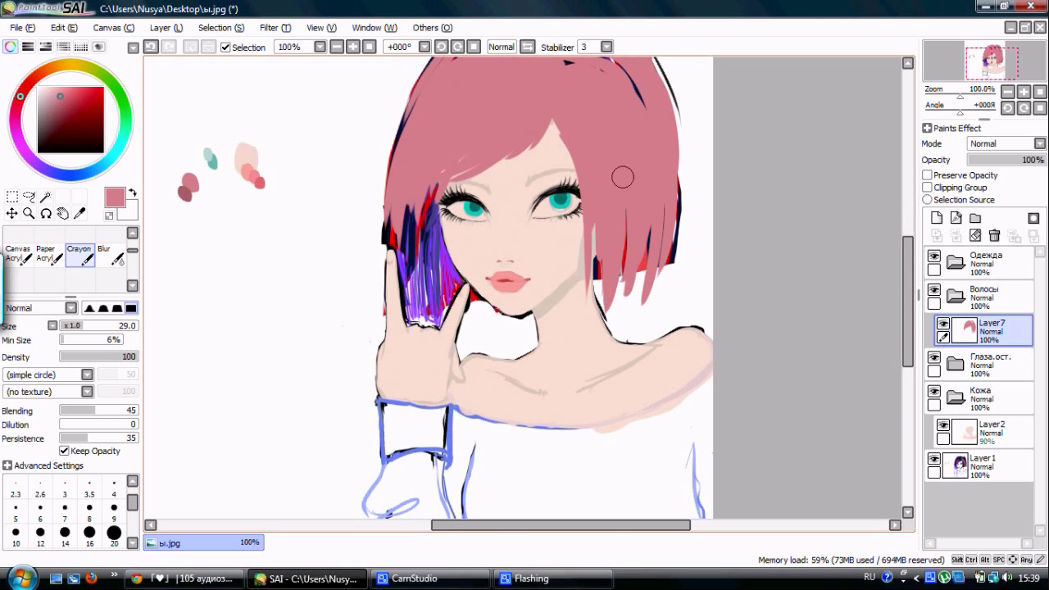
# - Paint long wavy pink strands down over the right-hand shoulder and fill the hair behind the raised fingers
pyautogui.moveTo(620, 175); pyautogui.dragTo(598, 476)
pyautogui.scroll(-1, 626, 205)
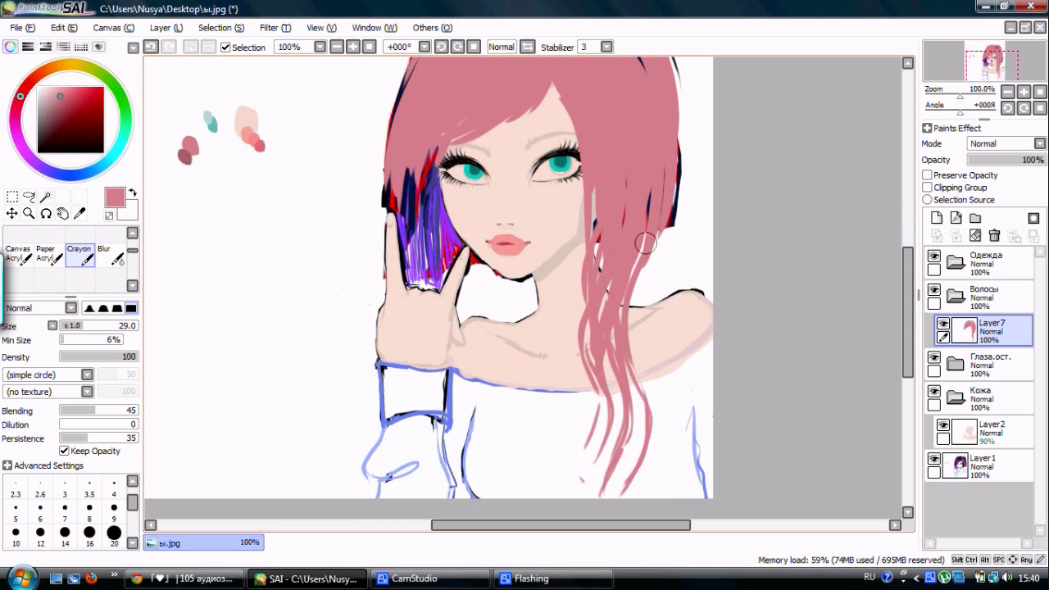
pyautogui.scroll(2, 636, 331)
pyautogui.scroll(-2, 914, 296)
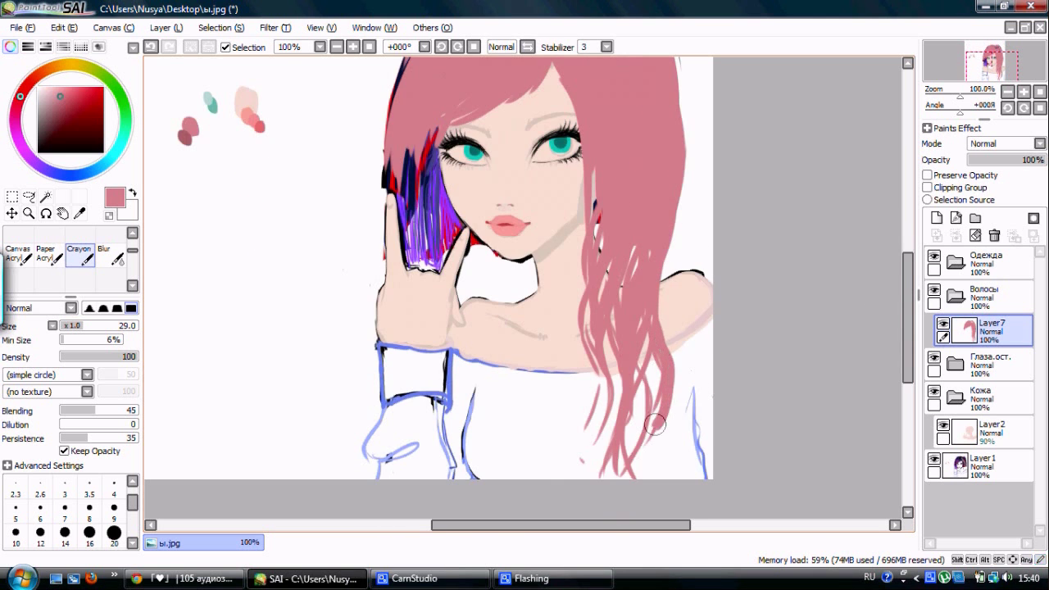
pyautogui.scroll(1, 628, 350)
pyautogui.scroll(2, 360, 254)
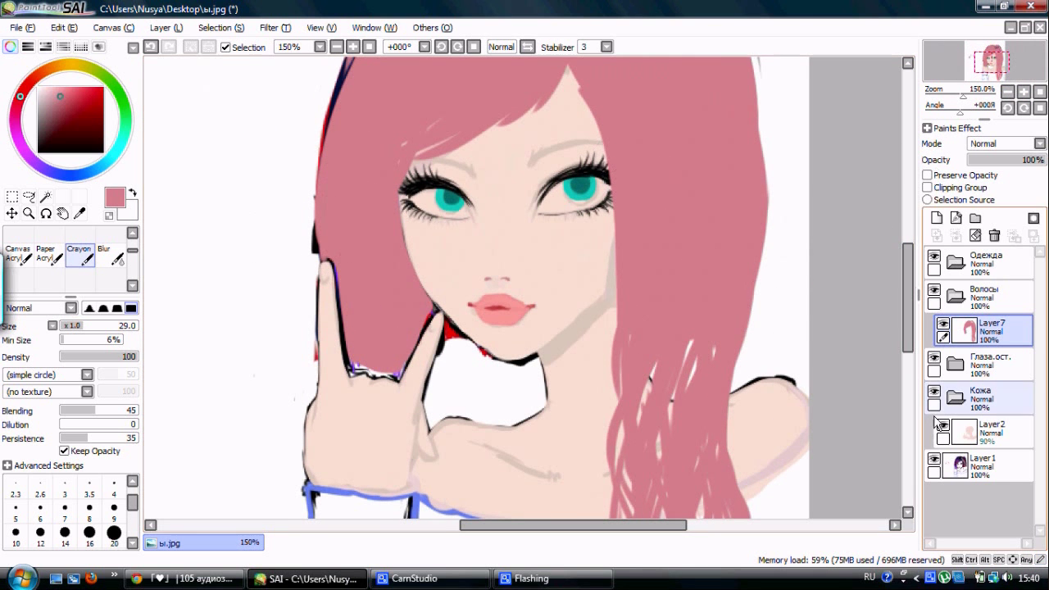
# - Paint pink strands down the chest beside the raised hand and fill the hair between the hand, chin and neck
pyautogui.scroll(-3, 498, 209)
pyautogui.scroll(-1, 458, 303)
pyautogui.moveTo(496, 152)
pyautogui.mouseDown()
pyautogui.moveTo(448, 297)
pyautogui.moveTo(449, 480)
pyautogui.mouseUp()
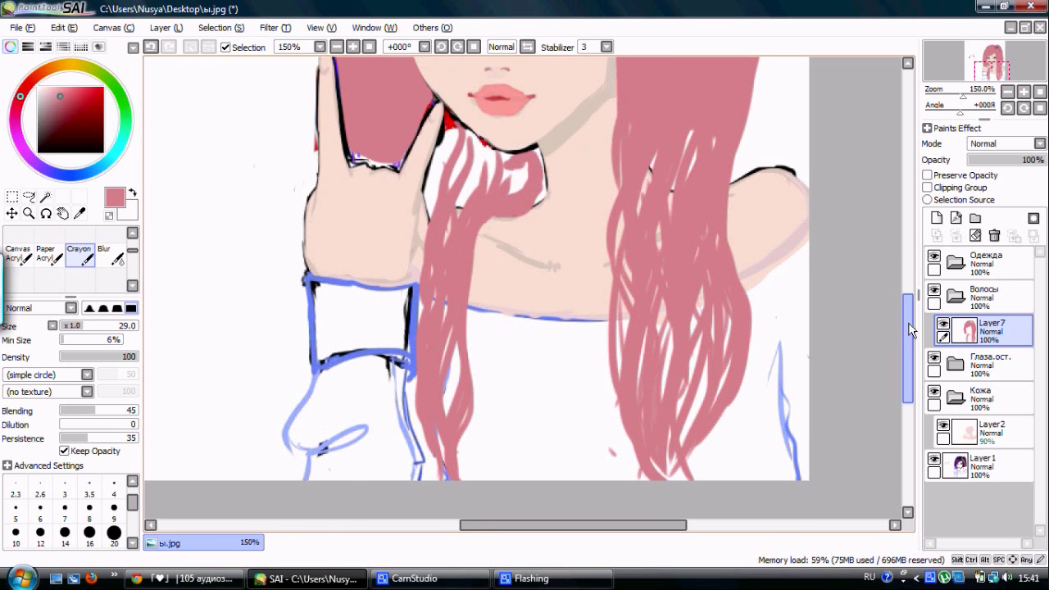
pyautogui.scroll(2, 691, 257)
pyautogui.moveTo(516, 344); pyautogui.dragTo(342, 414)
pyautogui.moveTo(359, 338)
pyautogui.mouseDown()
pyautogui.moveTo(478, 347)
pyautogui.moveTo(454, 335)
pyautogui.moveTo(513, 340)
pyautogui.moveTo(400, 317)
pyautogui.moveTo(520, 322)
pyautogui.moveTo(530, 421)
pyautogui.mouseUp()
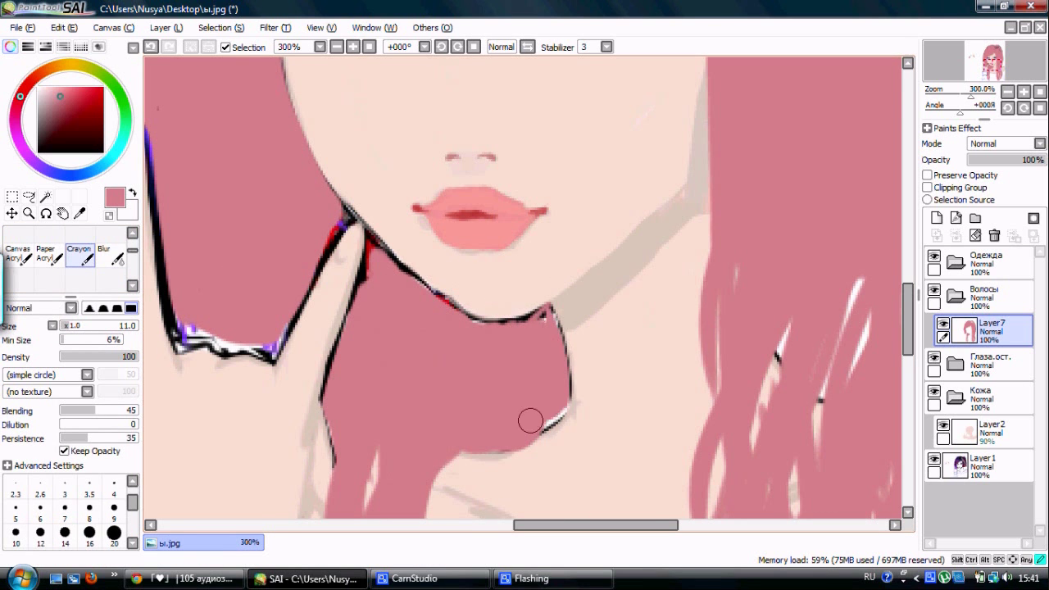
# - Lower the sketch layer Layer1's opacity to 48% and refine the fringe with thin pink strands using the Crayon at size 7
pyautogui.scroll(-4, 557, 412)
pyautogui.scroll(1, 558, 412)
pyautogui.press(']')
pyautogui.press(']')
pyautogui.press(']')
pyautogui.press(']')
pyautogui.press(']')
pyautogui.press(']')
pyautogui.press(']')
pyautogui.press(']')
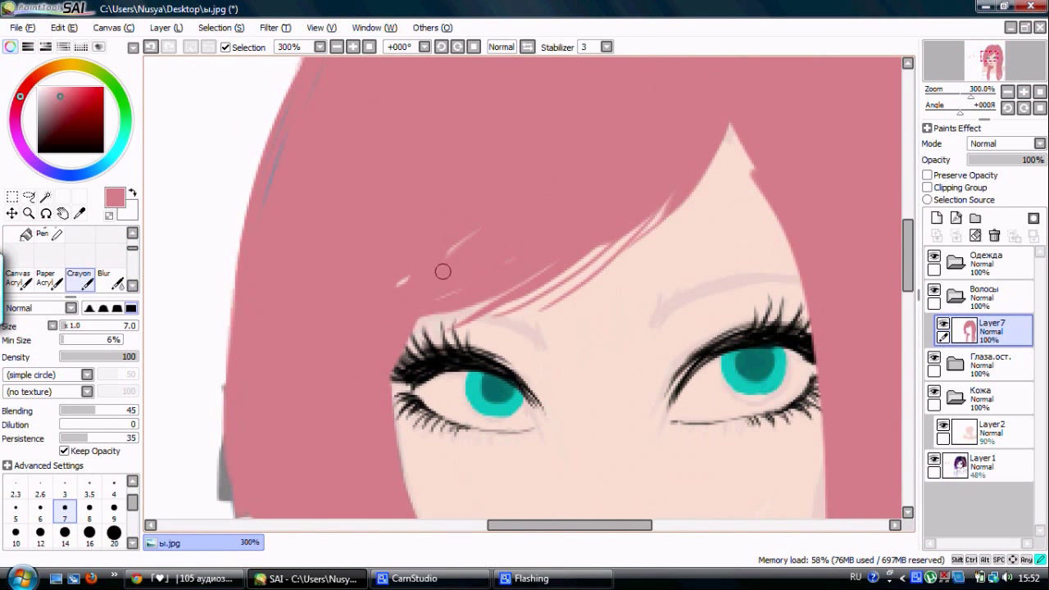
# - Smooth the fringe edge and paint thin pink strands beside the right-hand cheek with the Crayon at size 7
pyautogui.scroll(-1, 521, 277)
pyautogui.scroll(2, 653, 151)
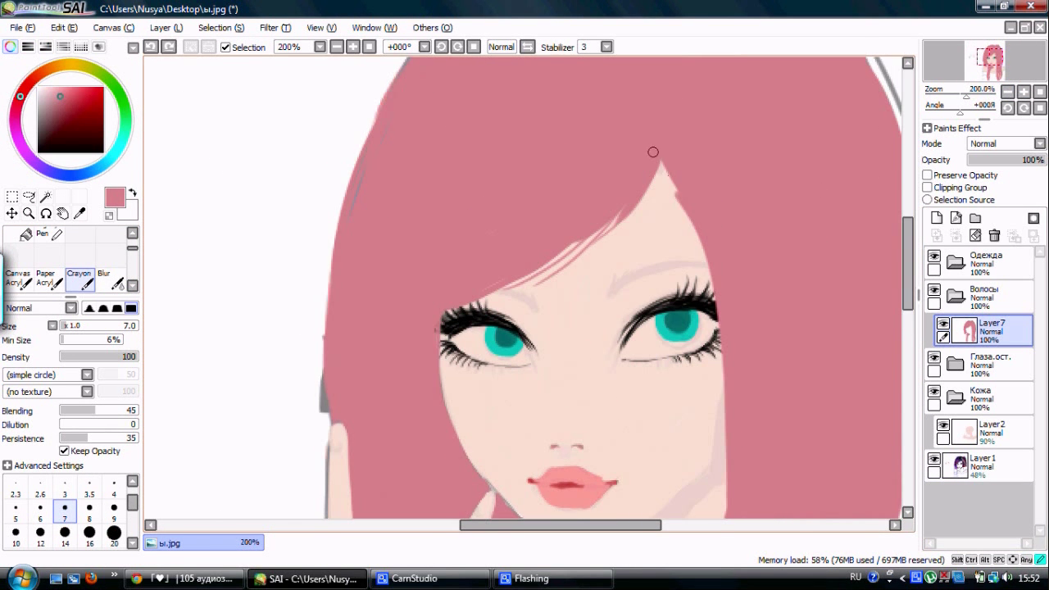
pyautogui.scroll(-3, 696, 351)
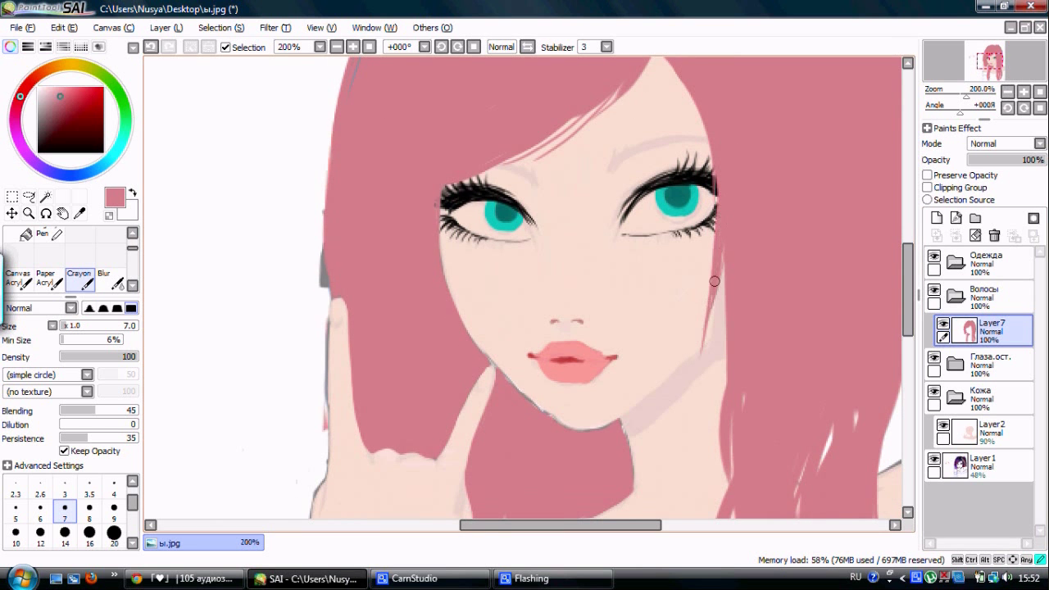
pyautogui.scroll(3, 649, 194)
pyautogui.scroll(-5, 910, 328)
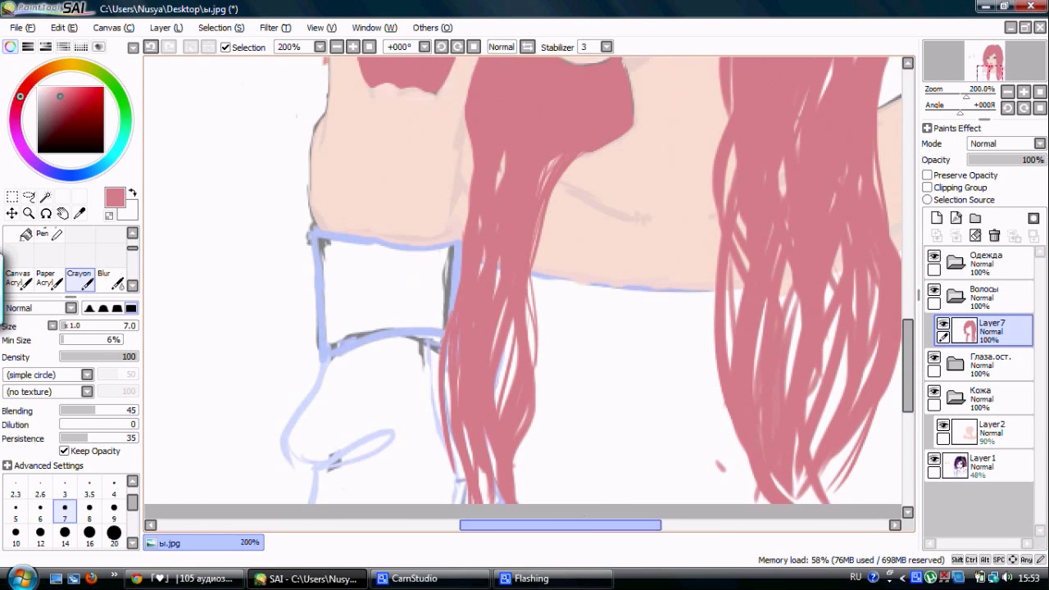
# - Add a layer in the Одежда folder, paint a pale mint neckline with the Crayon at size 17, and place the folder below Волосы
pyautogui.scroll(-1, 910, 328)
pyautogui.click(970, 437)
pyautogui.click(983, 262)
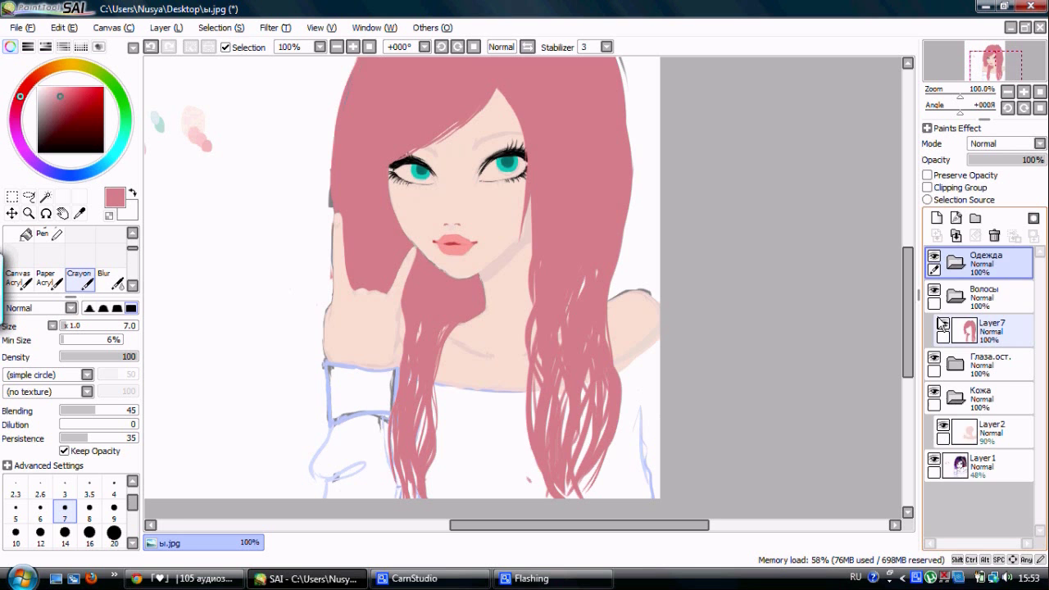
pyautogui.click(937, 218)
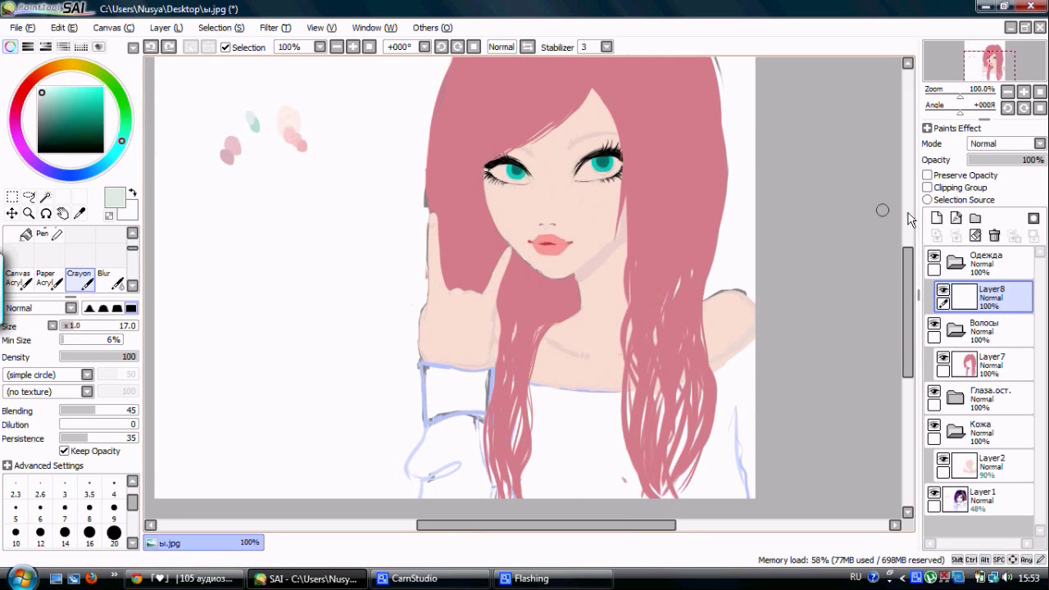
pyautogui.scroll(2, 909, 211)
pyautogui.moveTo(468, 276); pyautogui.dragTo(691, 284)
pyautogui.moveTo(984, 262); pyautogui.dragTo(990, 331)
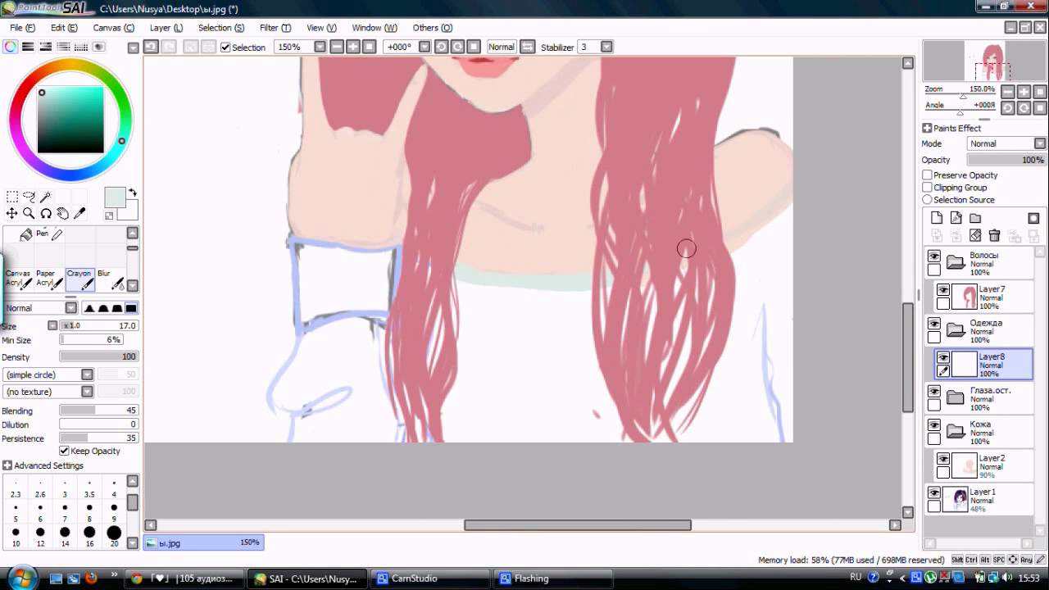
# - Fill the body, shoulder and sleeve of the top in pale mint on Layer8, using smaller Crayon sizes around the wrist and edges
pyautogui.moveTo(822, 204); pyautogui.dragTo(783, 426)
pyautogui.moveTo(737, 271)
pyautogui.mouseDown()
pyautogui.moveTo(693, 480)
pyautogui.moveTo(645, 345)
pyautogui.moveTo(428, 280)
pyautogui.mouseUp()
pyautogui.press('[')
pyautogui.press('[')
pyautogui.press('[')
pyautogui.moveTo(392, 246); pyautogui.dragTo(362, 248)
pyautogui.moveTo(284, 382)
pyautogui.mouseDown()
pyautogui.moveTo(336, 346)
pyautogui.moveTo(385, 270)
pyautogui.mouseUp()
pyautogui.click(934, 492)
pyautogui.click(40, 510)
pyautogui.hotkey('ctrl', '-')
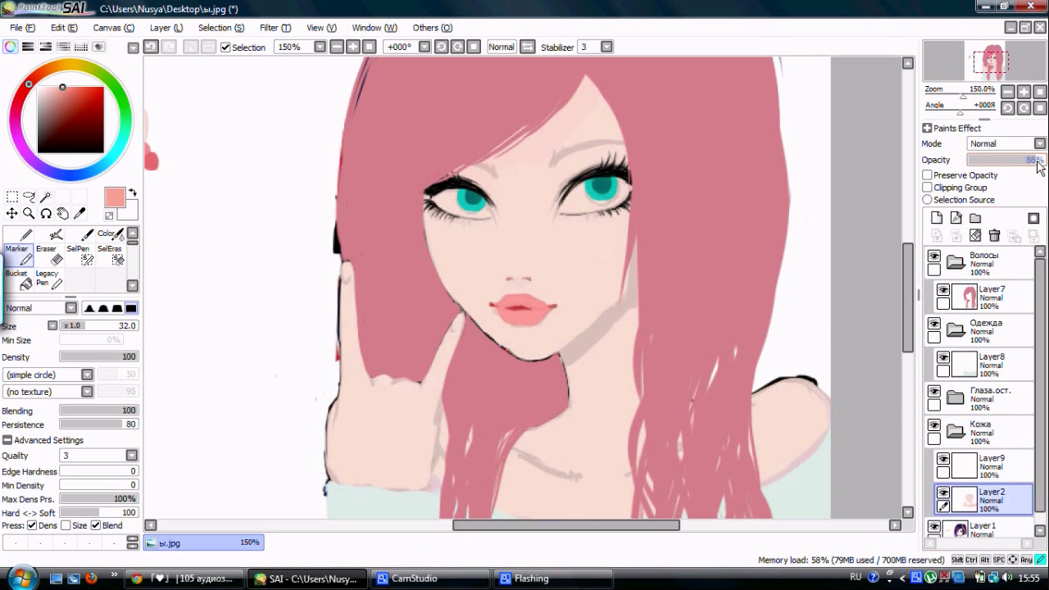
# - Set the skin layer Layer2's opacity to 93% and tint the neck, shoulder and hand soft pink on Layer9 with the Marker at size 32
pyautogui.scroll(-3, 628, 311)
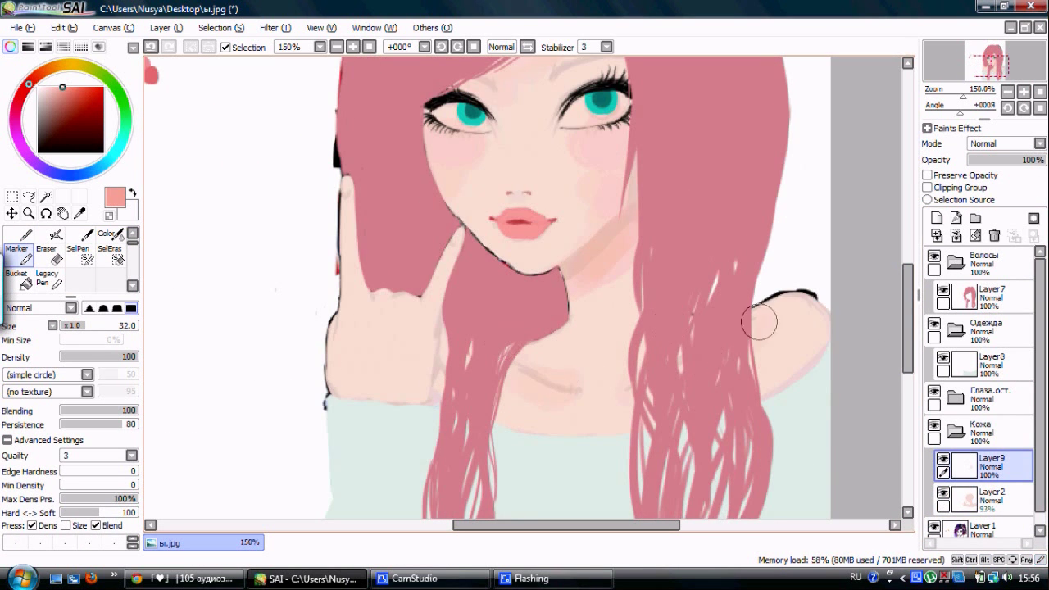
pyautogui.scroll(1, 912, 334)
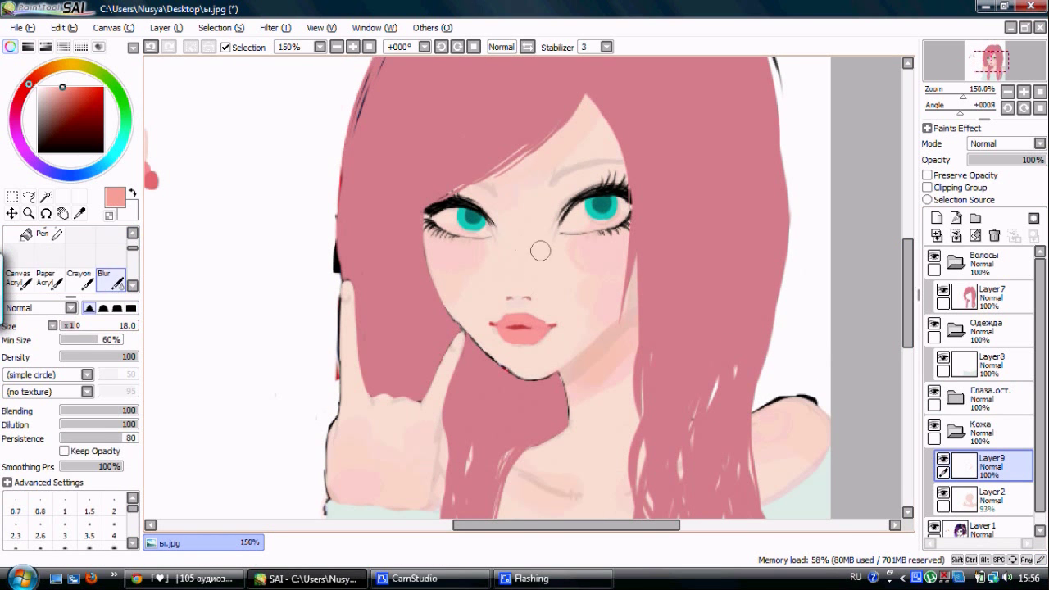
# - Undo the last two strokes and paint pink blush under both eyes with the Brush at size 19, blended with Water Color at size 50
pyautogui.click(76, 238)
pyautogui.click(152, 48)
pyautogui.click(151, 48)
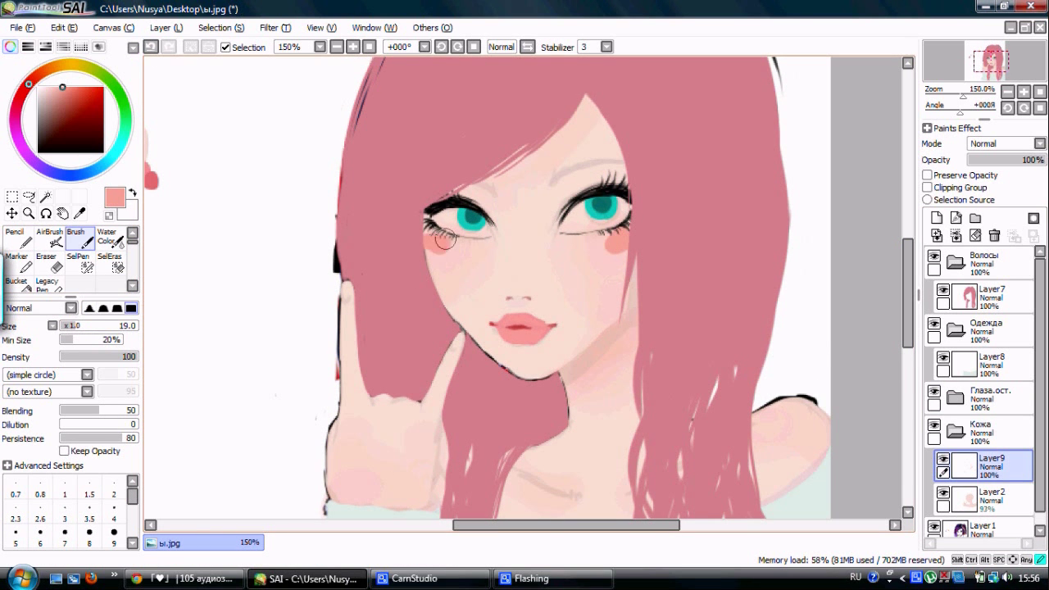
pyautogui.press('c')
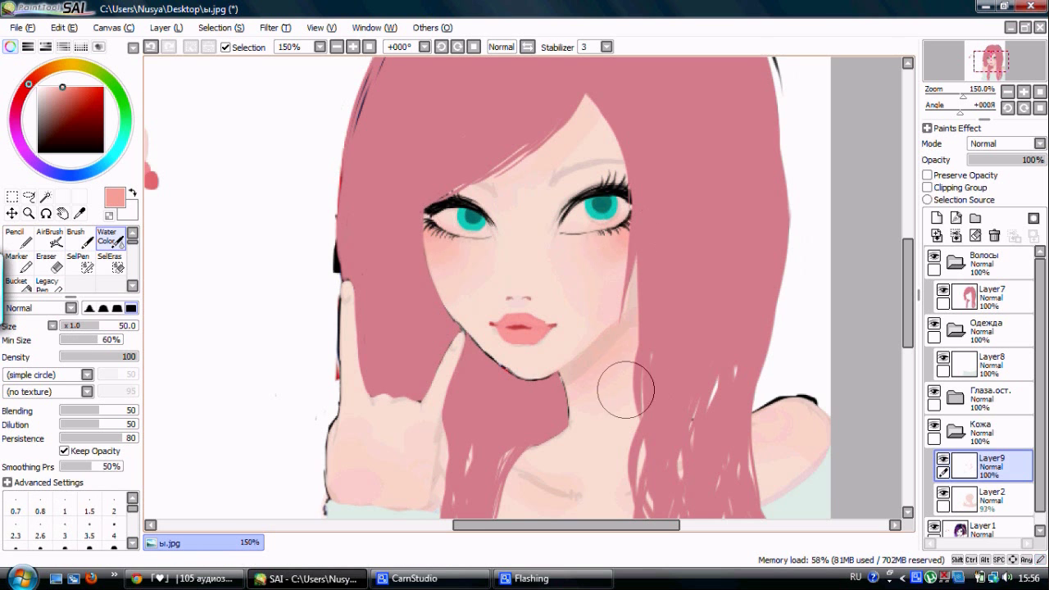
# - Paint pink shading on the neck and chest beside the hair with the Brush at size 19 and soften it with Water Color
pyautogui.scroll(-3, 738, 311)
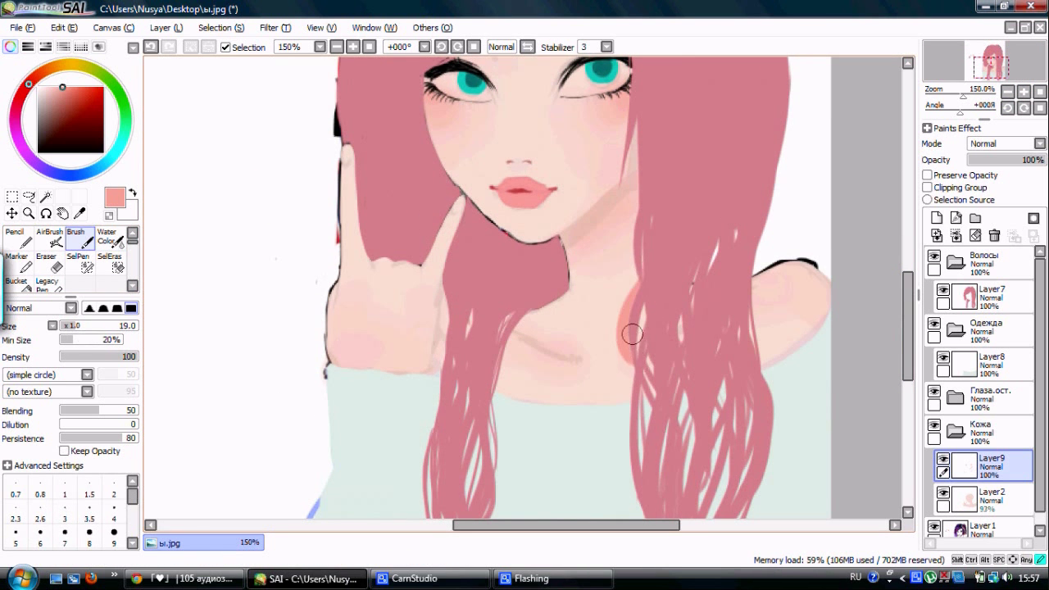
pyautogui.moveTo(534, 326)
pyautogui.mouseDown()
pyautogui.moveTo(653, 333)
pyautogui.moveTo(652, 316)
pyautogui.moveTo(668, 364)
pyautogui.mouseUp()
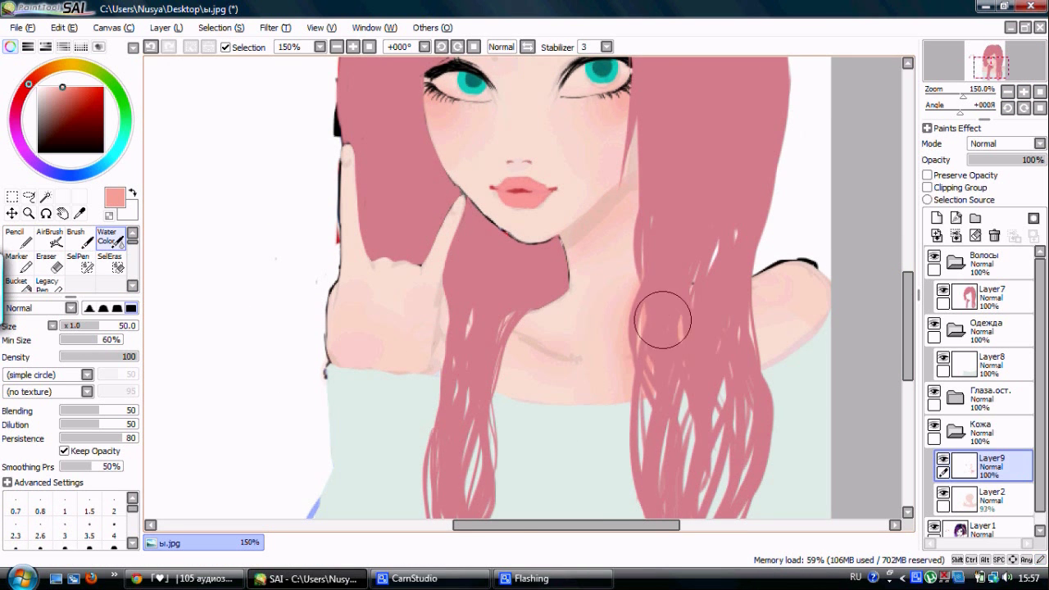
pyautogui.scroll(-2, 525, 287)
# - Add a layer beneath the hair layer Layer7 and draw the right-hand eyebrow in dusty pink with the Crayon at size 5
pyautogui.scroll(-1, 935, 521)
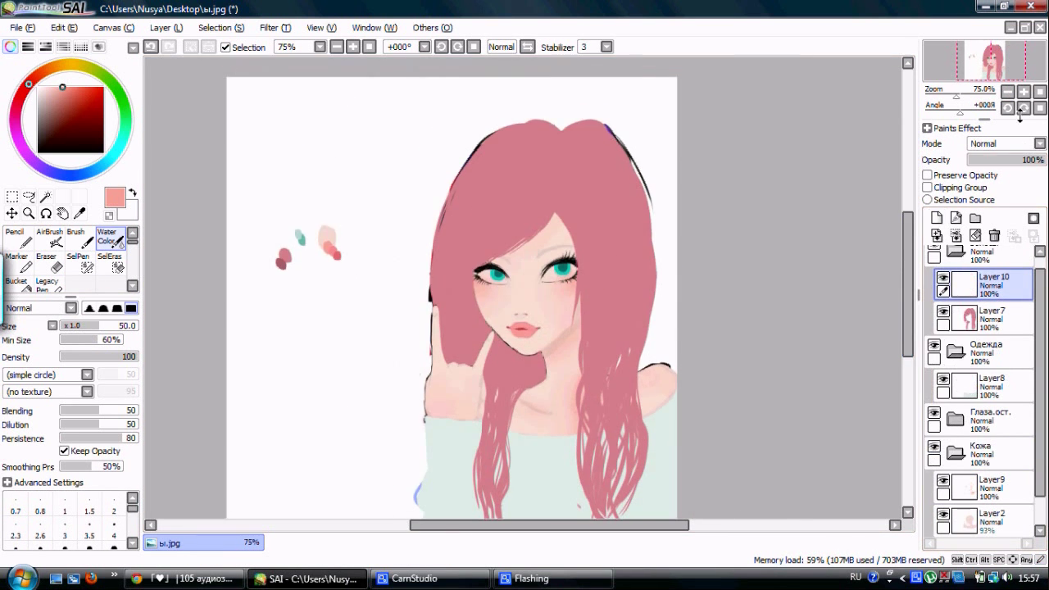
pyautogui.scroll(4, 510, 381)
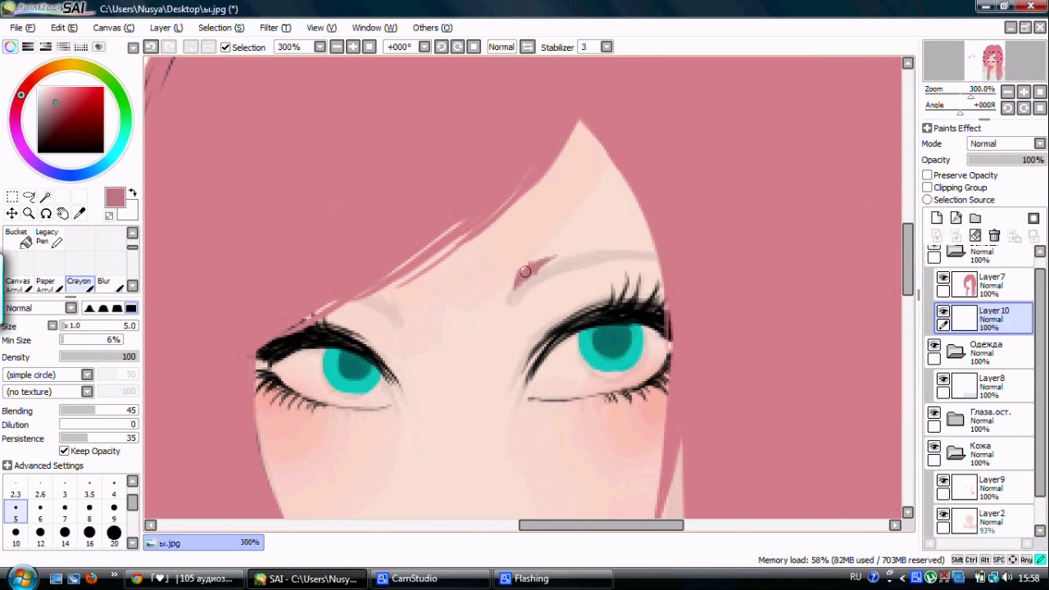
pyautogui.moveTo(525, 271); pyautogui.dragTo(654, 243)
pyautogui.scroll(2, 65, 261)
# - Thicken and reshape the right-hand eyebrow on Layer10, trying the Marker, Brush and Water Color before refining it with the Crayon
pyautogui.click(17, 263)
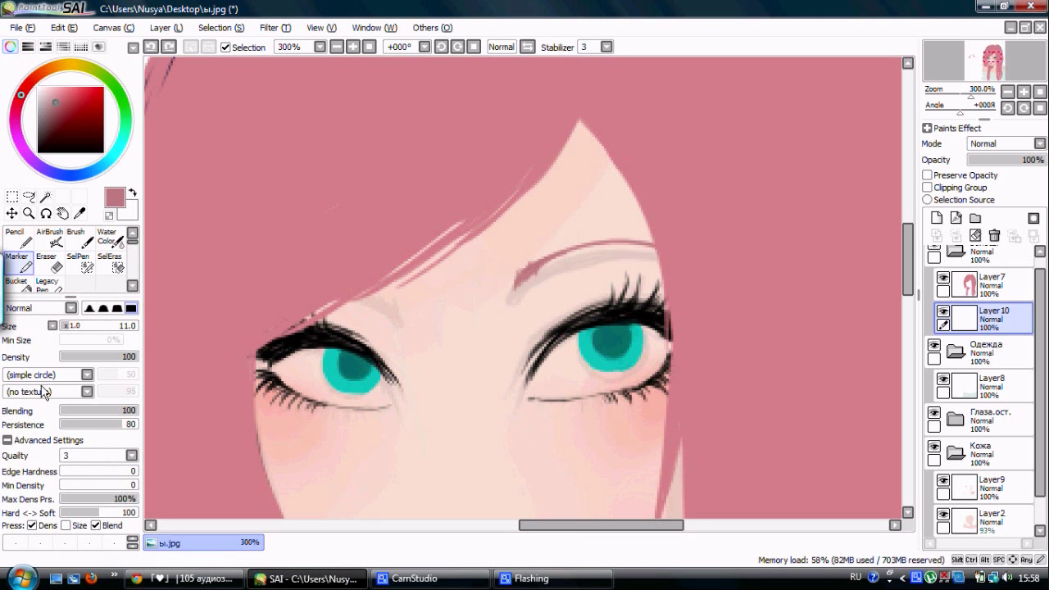
pyautogui.hotkey('ctrl', 'z')
pyautogui.press('c')
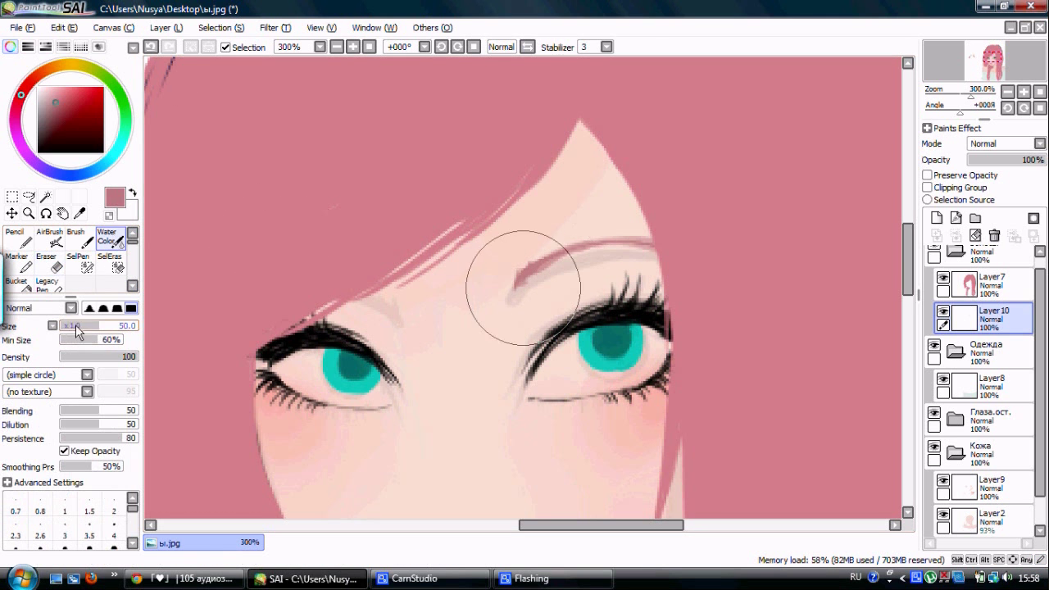
pyautogui.scroll(1, 516, 281)
pyautogui.moveTo(512, 287); pyautogui.dragTo(697, 226)
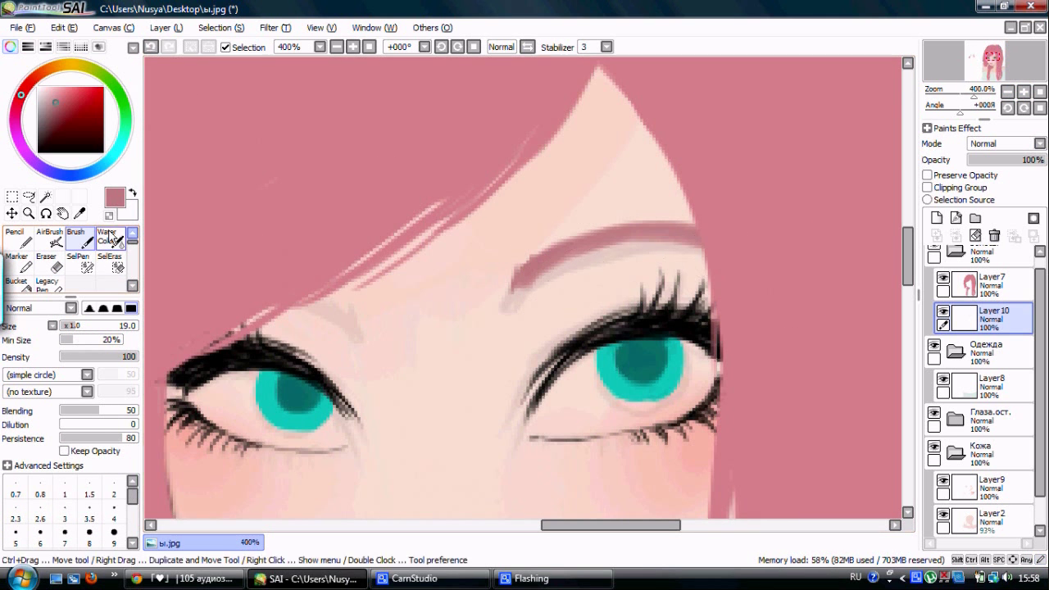
pyautogui.click(46, 263)
pyautogui.press('c')
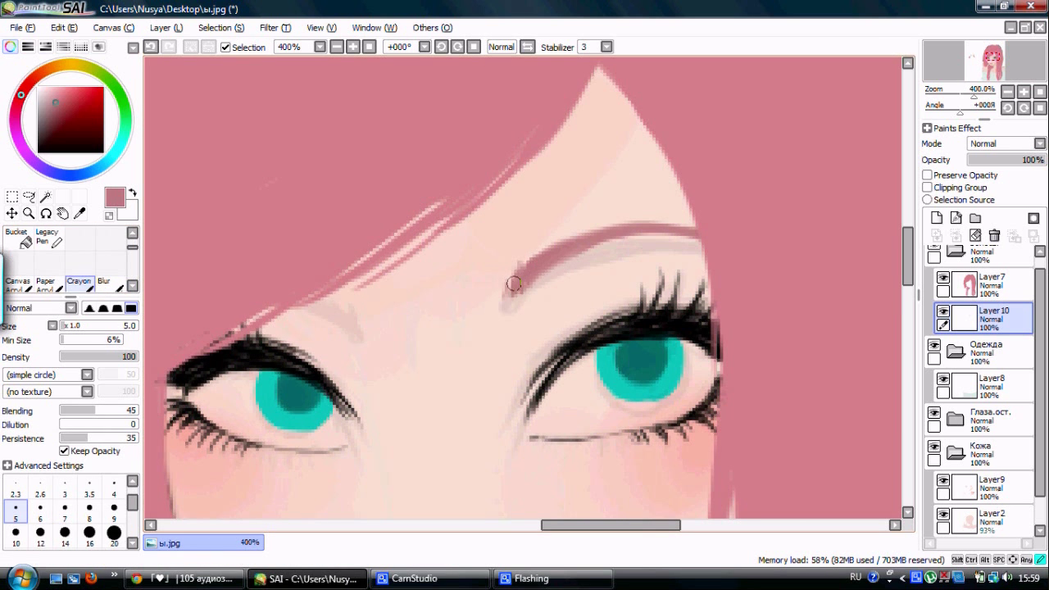
# - Cut fine hair lines into the eyebrow's inner end with the Eraser at size 1
pyautogui.press('e')
pyautogui.moveTo(514, 298); pyautogui.dragTo(535, 256)
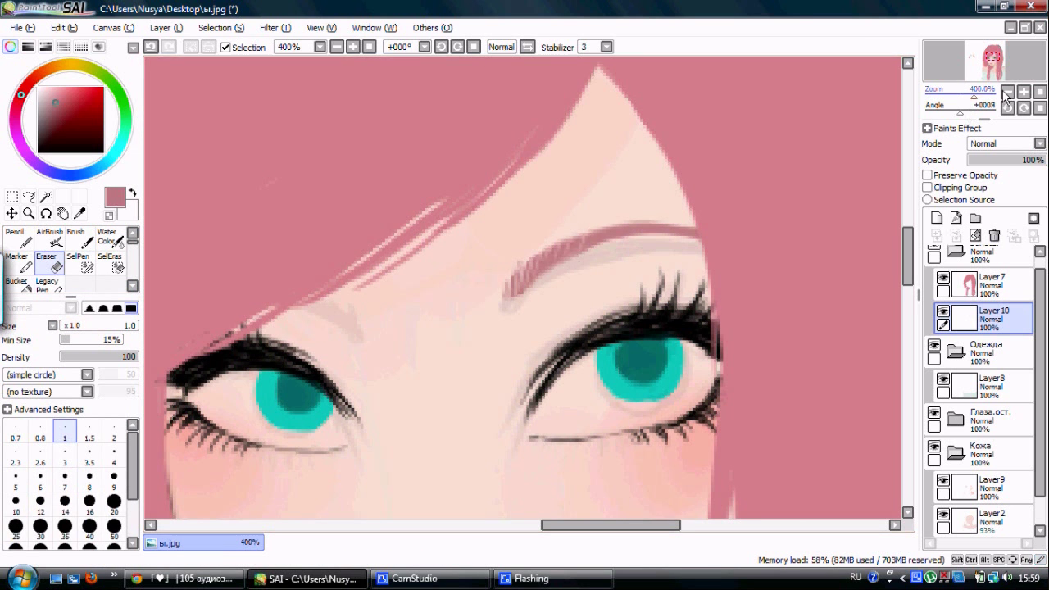
pyautogui.scroll(-5, 528, 261)
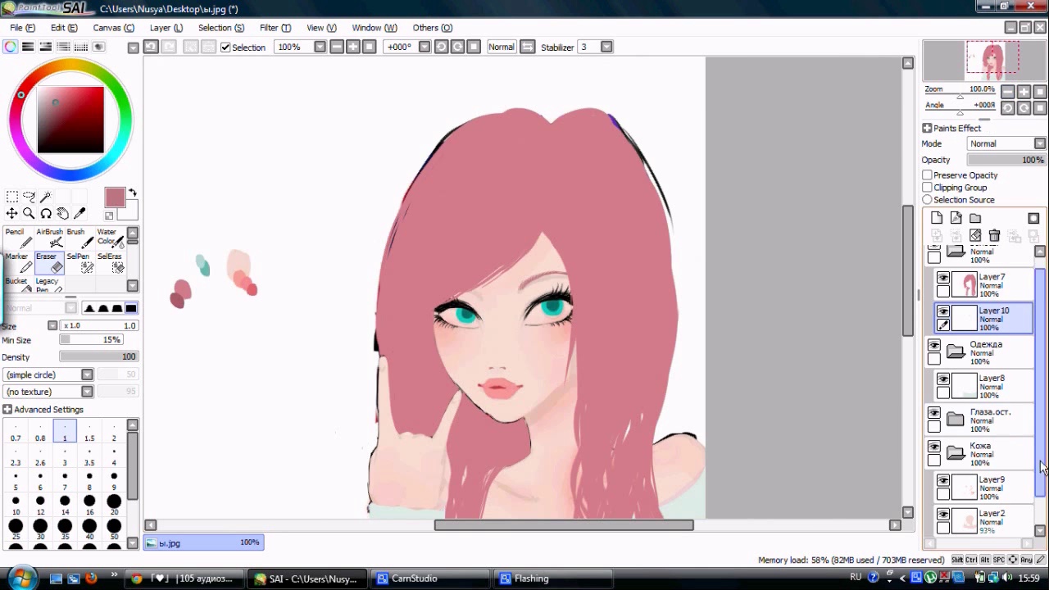
# - Lasso the right-hand eyebrow, copy it onto Layer11 and transform the copy into a matching brow above the left-hand eye
pyautogui.scroll(6, 723, 360)
pyautogui.press('l')
pyautogui.moveTo(865, 275); pyautogui.dragTo(723, 361)
pyautogui.click(166, 27)
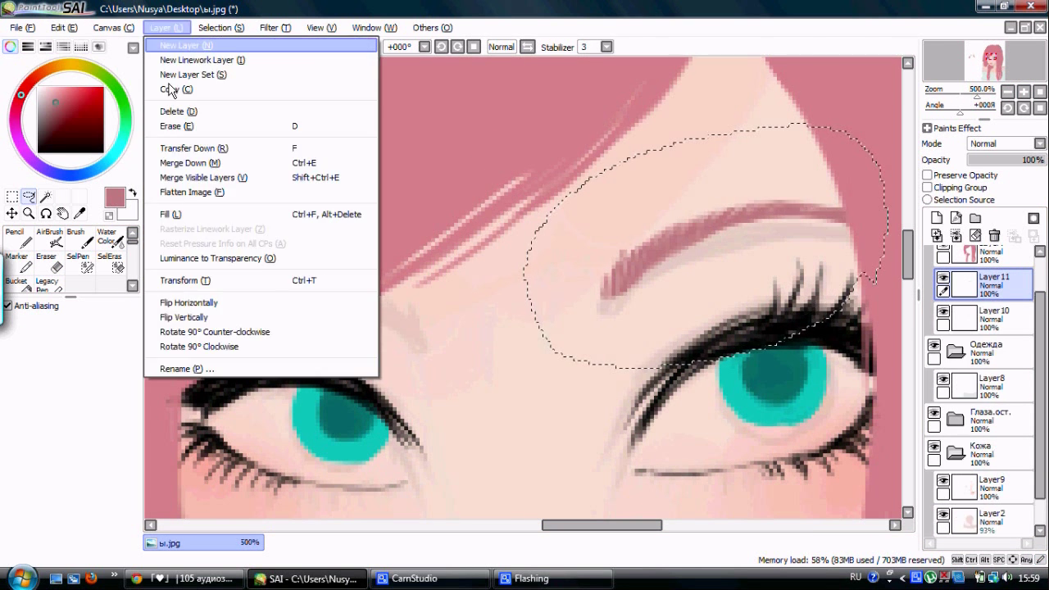
pyautogui.click(180, 279)
pyautogui.scroll(-2, 525, 287)
pyautogui.moveTo(410, 302)
pyautogui.mouseDown()
pyautogui.moveTo(281, 273)
pyautogui.moveTo(449, 300)
pyautogui.mouseUp()
pyautogui.scroll(-2, 449, 299)
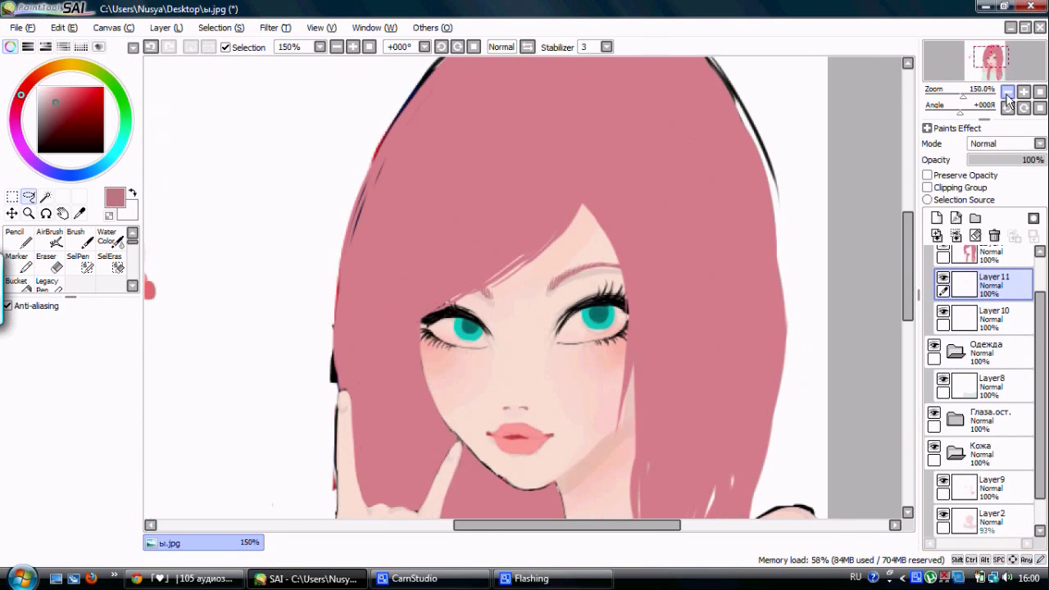
# - Transform the copied eyebrow again to fit beside the fringe and hide the sketch layer Layer1
pyautogui.click(166, 27)
pyautogui.click(181, 279)
pyautogui.press('Return')
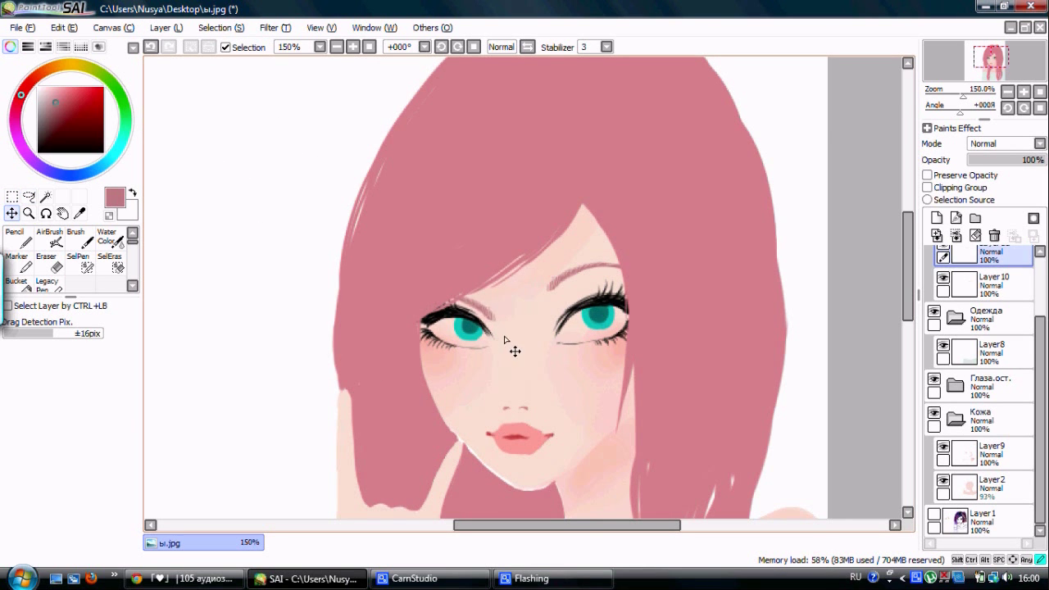
pyautogui.keyDown('ctrl'); pyautogui.click(596, 328); pyautogui.keyUp('ctrl')
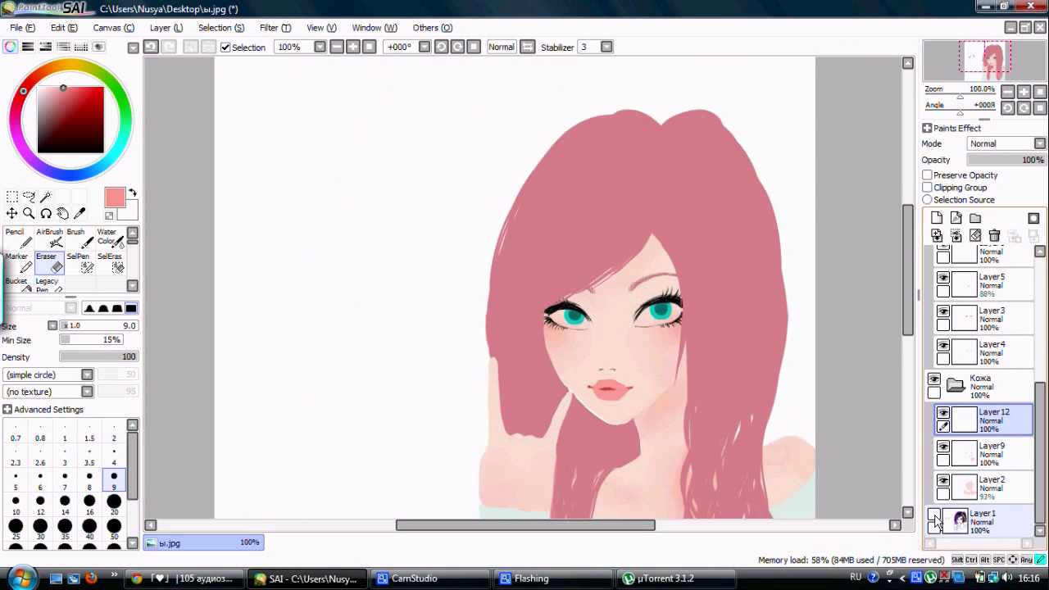
# - Paint stronger coral blush under both eyes on Layer12 with the Pencil at size 29 and blend it with Water Color at size 47
pyautogui.click(14, 238)
pyautogui.moveTo(486, 410); pyautogui.dragTo(500, 378)
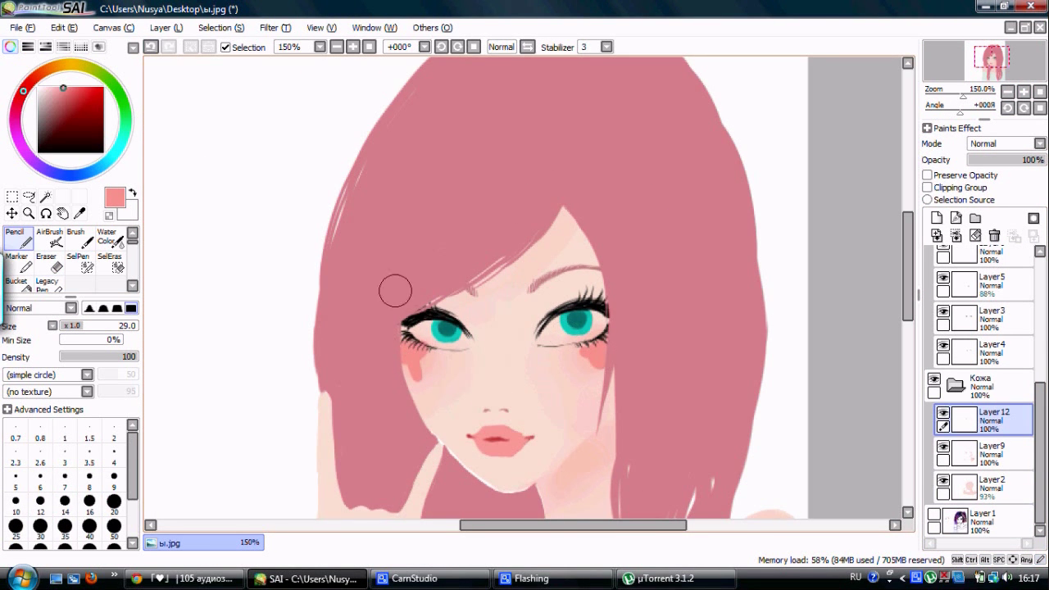
pyautogui.press('c')
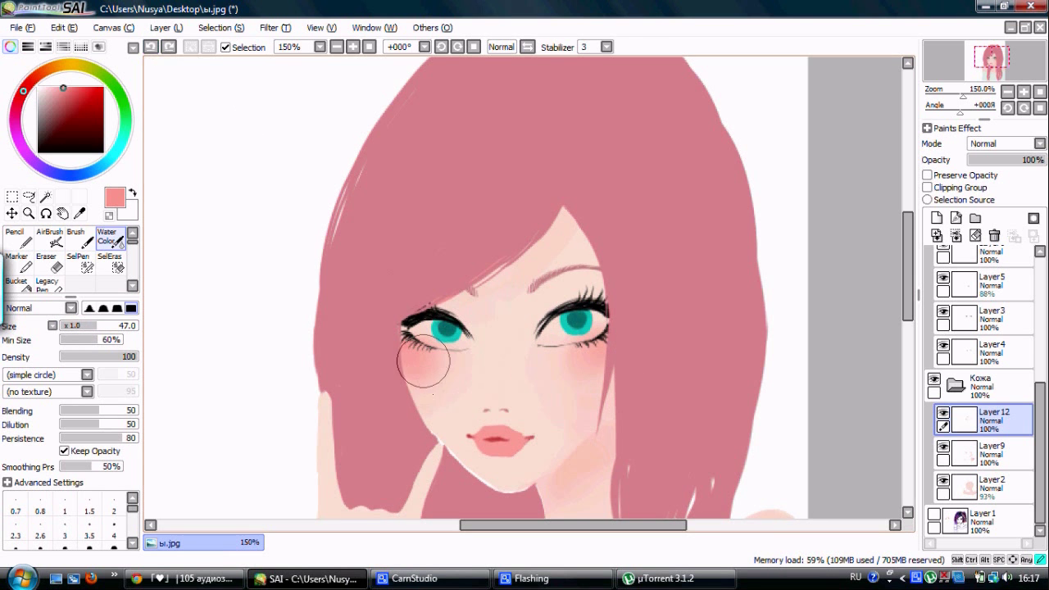
pyautogui.press('b')
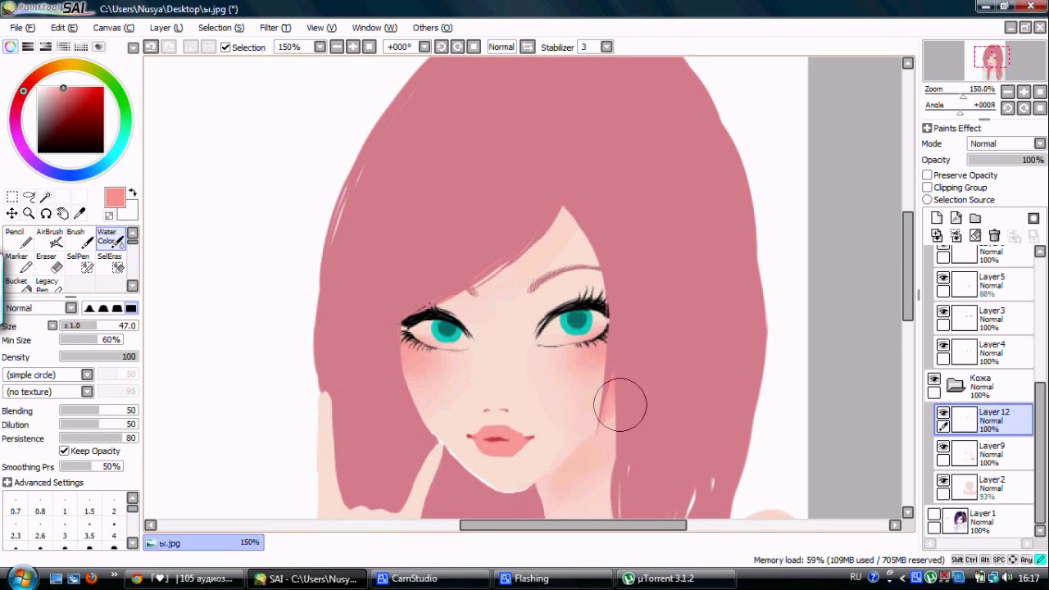
# - Shade the neck below the jaw in pink, trim it with the Eraser at size 13, and merge Layer12 down into Layer9
pyautogui.scroll(-2, 389, 250)
pyautogui.press('e')
pyautogui.moveTo(533, 426)
pyautogui.mouseDown()
pyautogui.moveTo(628, 305)
pyautogui.moveTo(533, 394)
pyautogui.mouseUp()
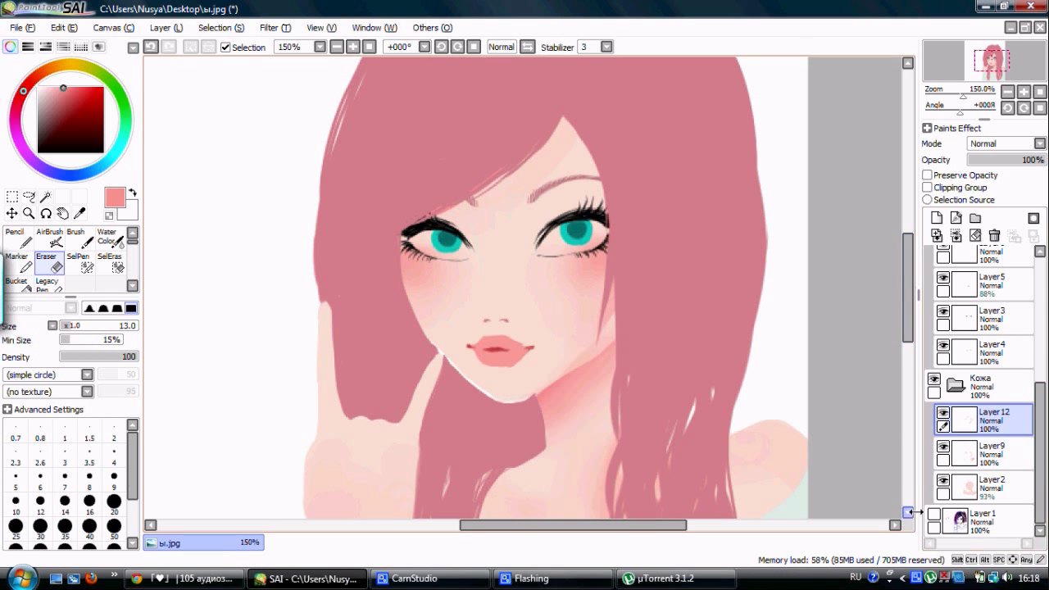
pyautogui.press('c')
pyautogui.hotkey('ctrl', 'e')
pyautogui.scroll(-2, 74, 262)
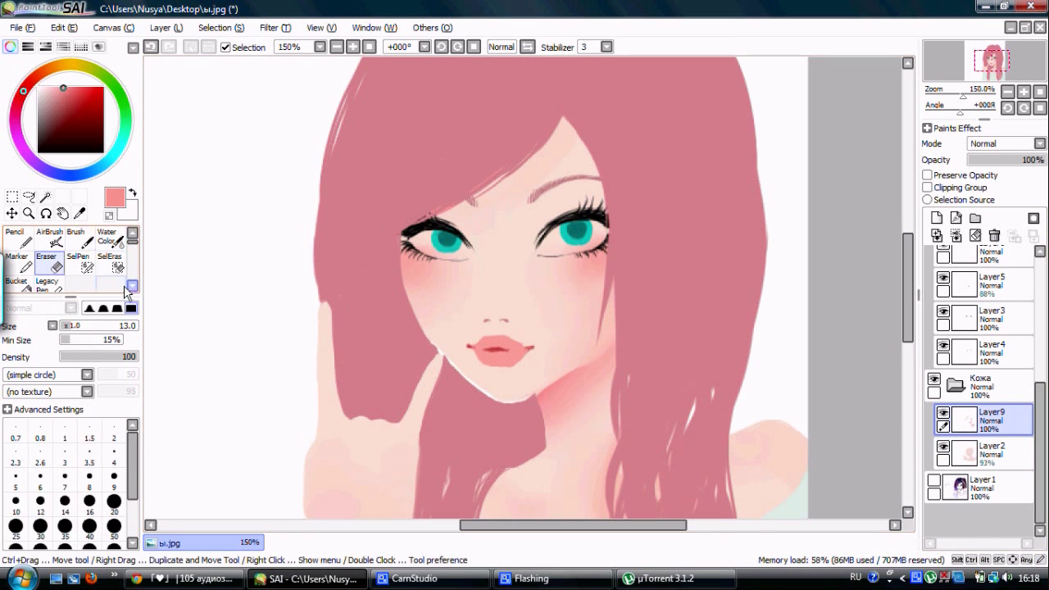
# - Refill the fringe on Layer7 in dusty pink with the Crayon at size 14, giving it a smooth edge
pyautogui.click(79, 282)
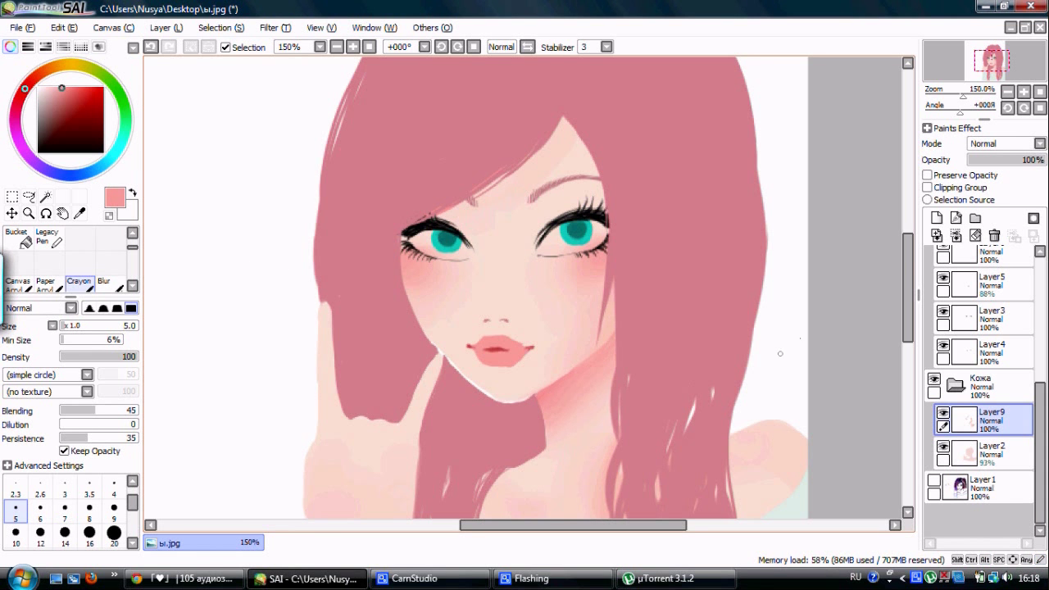
pyautogui.keyDown('alt'); pyautogui.click(540, 400); pyautogui.keyUp('alt')
pyautogui.scroll(1, 540, 399)
pyautogui.scroll(-1, 539, 399)
pyautogui.press(']')
pyautogui.press(']')
pyautogui.press(']')
pyautogui.press(']')
pyautogui.press(']')
pyautogui.press(']')
pyautogui.press(']')
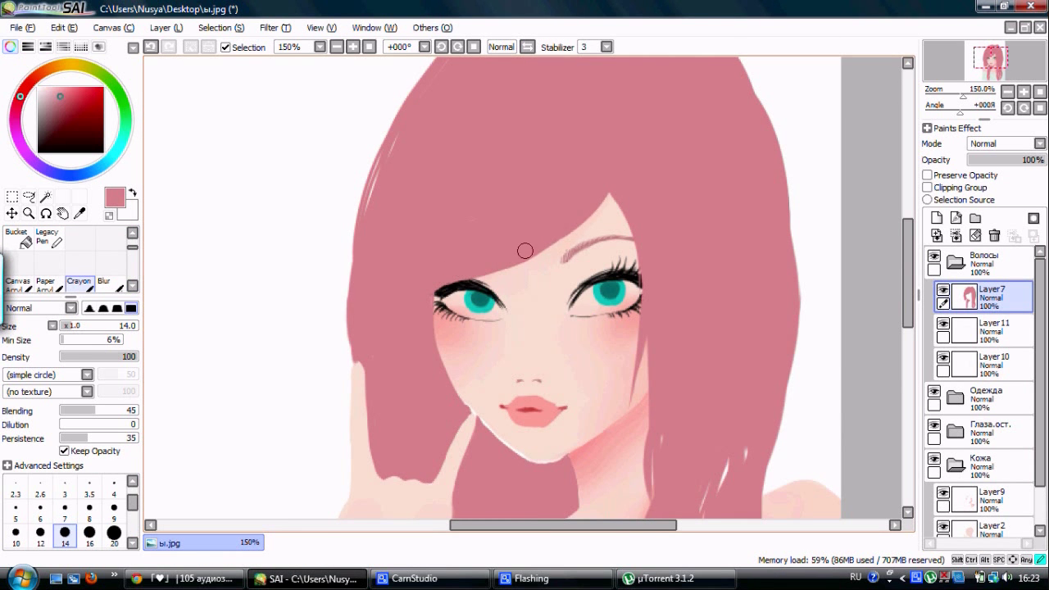
# - Paint fine pink strands along the fringe, outer hair edge and neck with the Crayon at size 6 and minimum size 0%
pyautogui.scroll(2, 525, 250)
pyautogui.scroll(-5, 582, 258)
pyautogui.scroll(4, 583, 257)
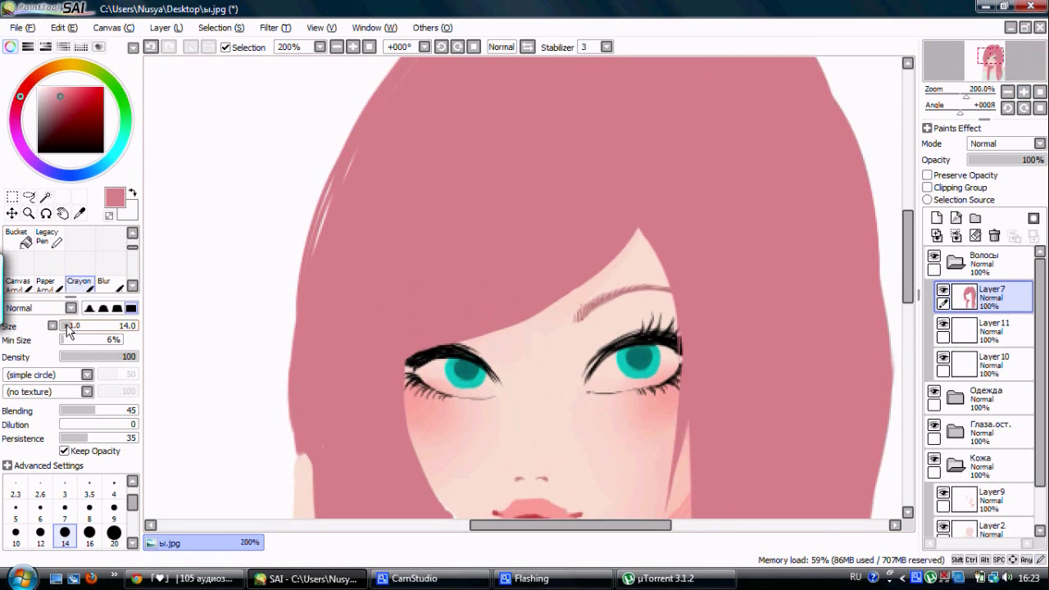
pyautogui.click(40, 507)
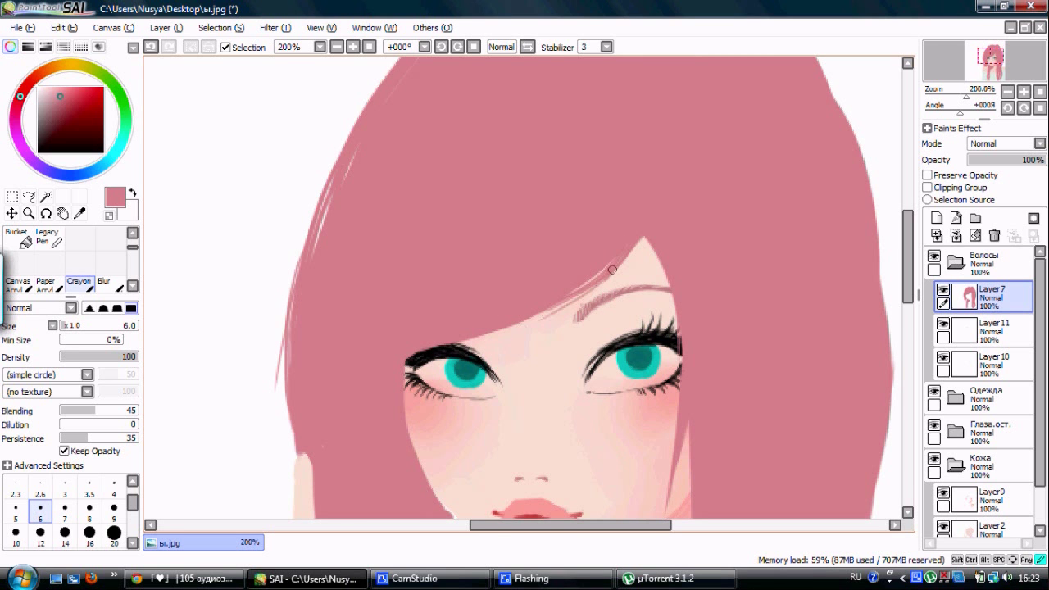
pyautogui.scroll(-5, 612, 270)
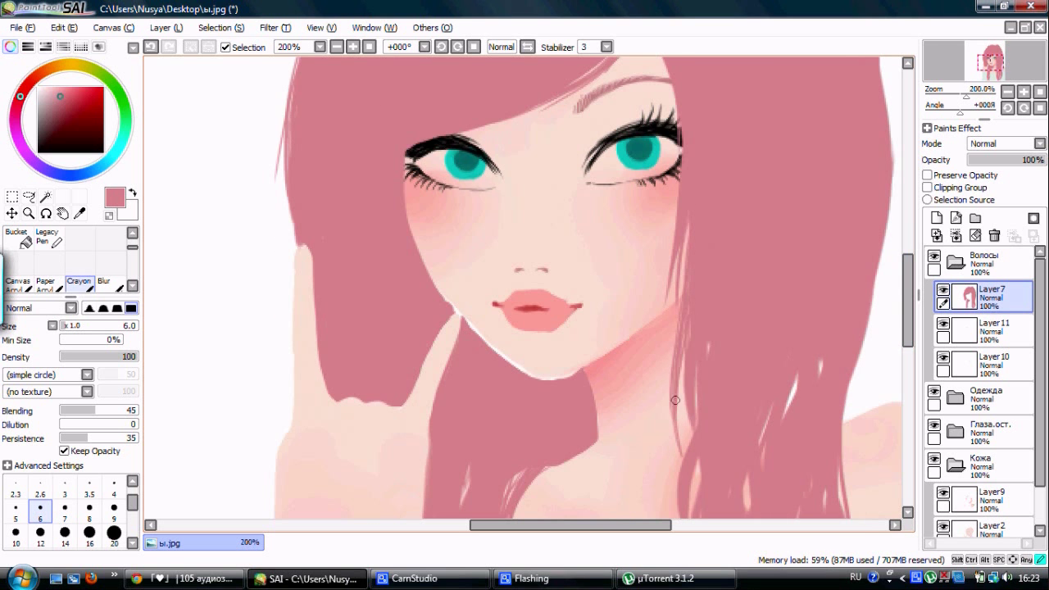
# - Paint fine dusty pink strands along the lower hair ends on Layer7 with the Crayon at size 6
pyautogui.scroll(-6, 676, 400)
pyautogui.moveTo(574, 215); pyautogui.dragTo(526, 268)
pyautogui.scroll(-3, 466, 383)
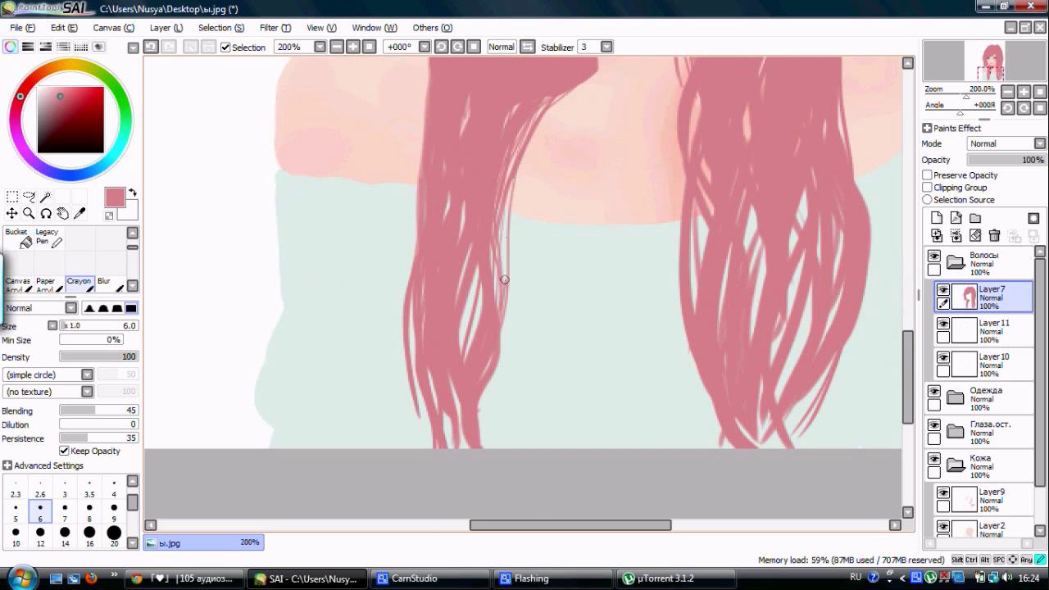
pyautogui.moveTo(498, 377); pyautogui.dragTo(487, 448)
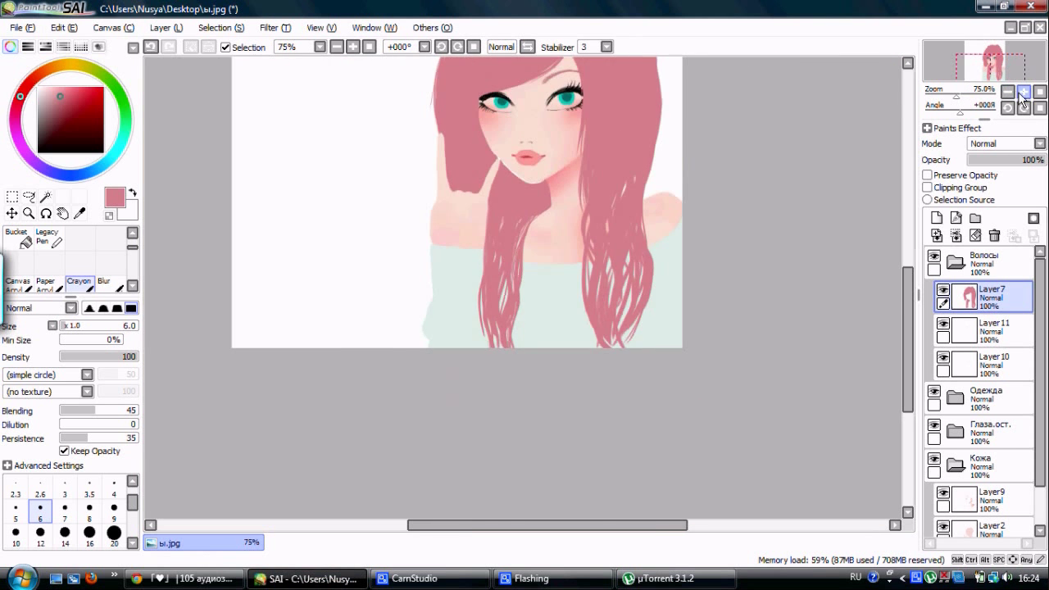
# - Close the white gap between jawline and hair on Layer7 with the pink Crayon at size 6, checking the edge at 80% layer opacity
pyautogui.click(1023, 91)
pyautogui.click(1024, 91)
pyautogui.scroll(2, 524, 399)
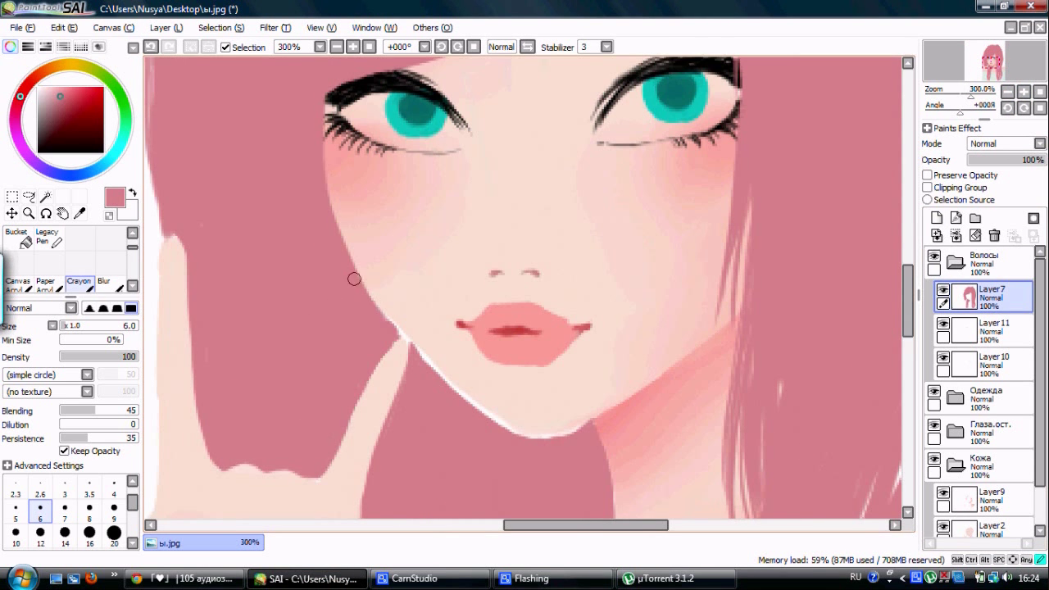
pyautogui.moveTo(434, 361); pyautogui.dragTo(435, 370)
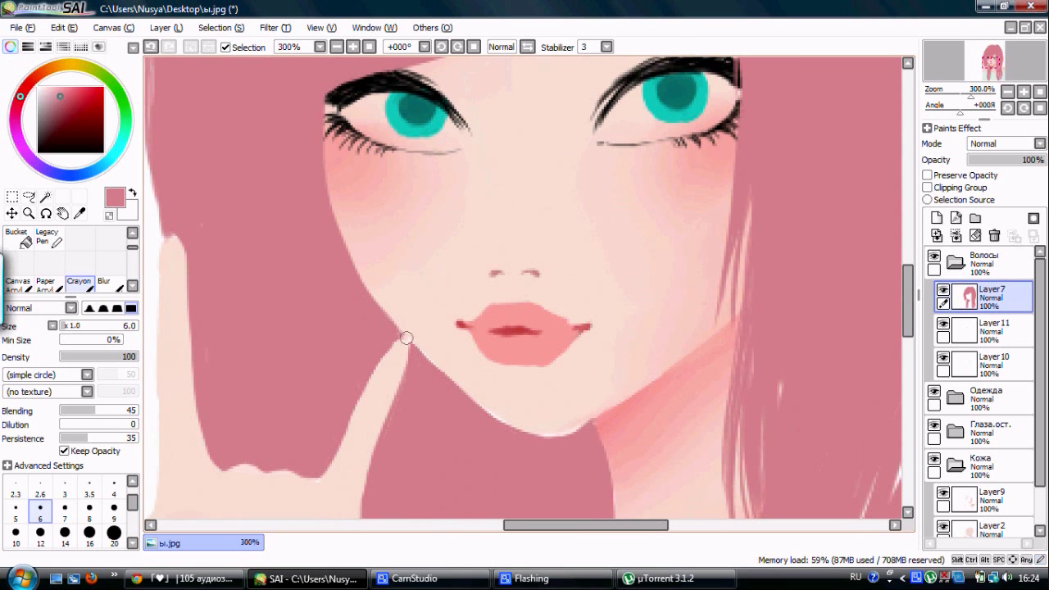
pyautogui.scroll(-4, 536, 437)
pyautogui.scroll(4, 536, 437)
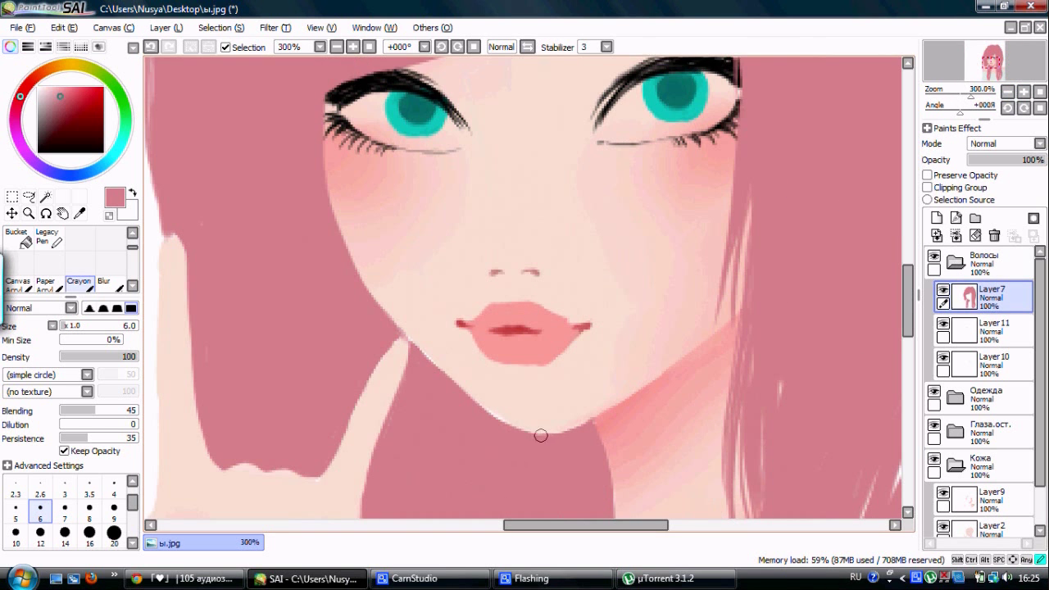
pyautogui.click(1029, 160)
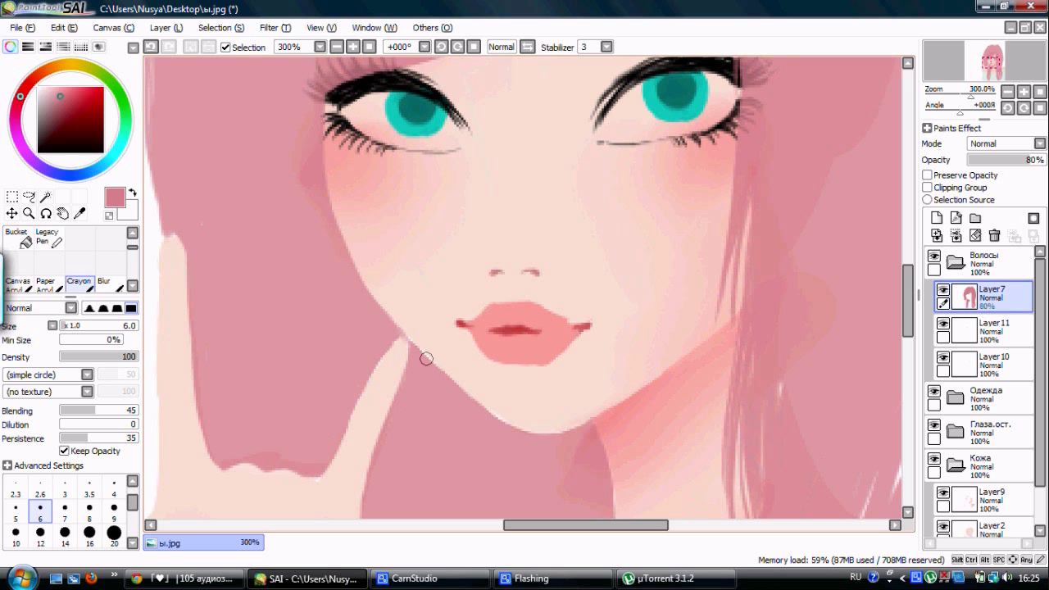
pyautogui.scroll(-2, 694, 186)
pyautogui.hotkey('ctrl', 'z')
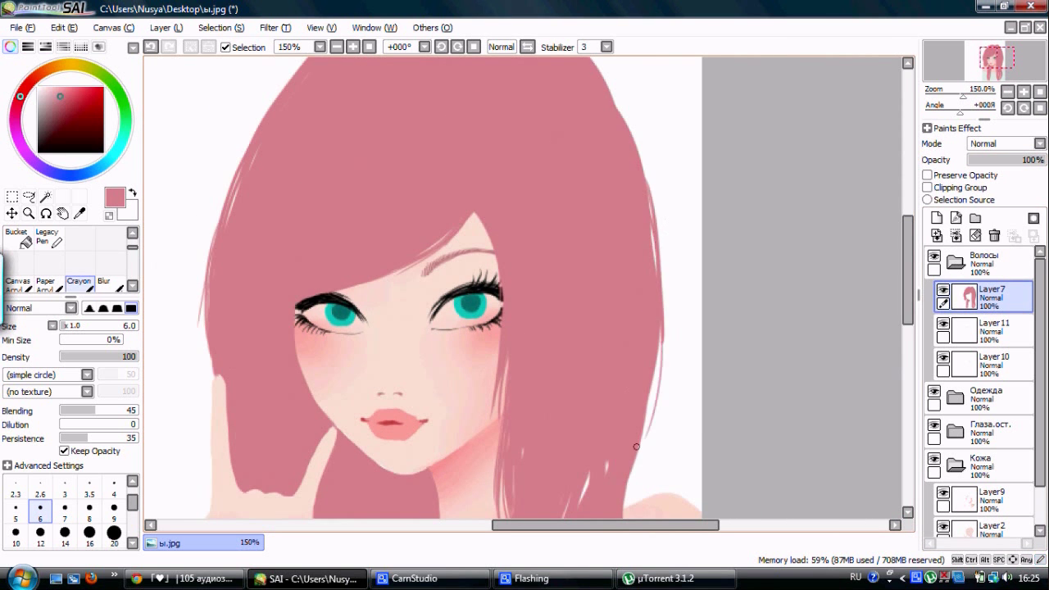
# - Refine the outer hair contour and crown on Layer7 with thin pink Crayon strands at size 6
pyautogui.scroll(3, 636, 447)
pyautogui.scroll(-2, 310, 158)
pyautogui.scroll(2, 474, 149)
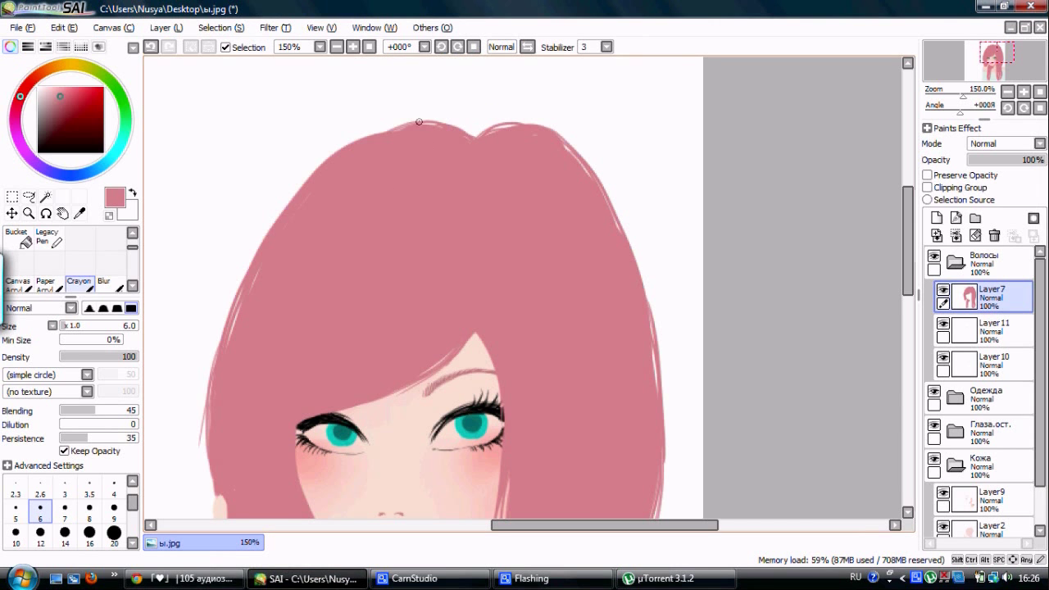
pyautogui.scroll(-5, 715, 296)
pyautogui.scroll(4, 567, 319)
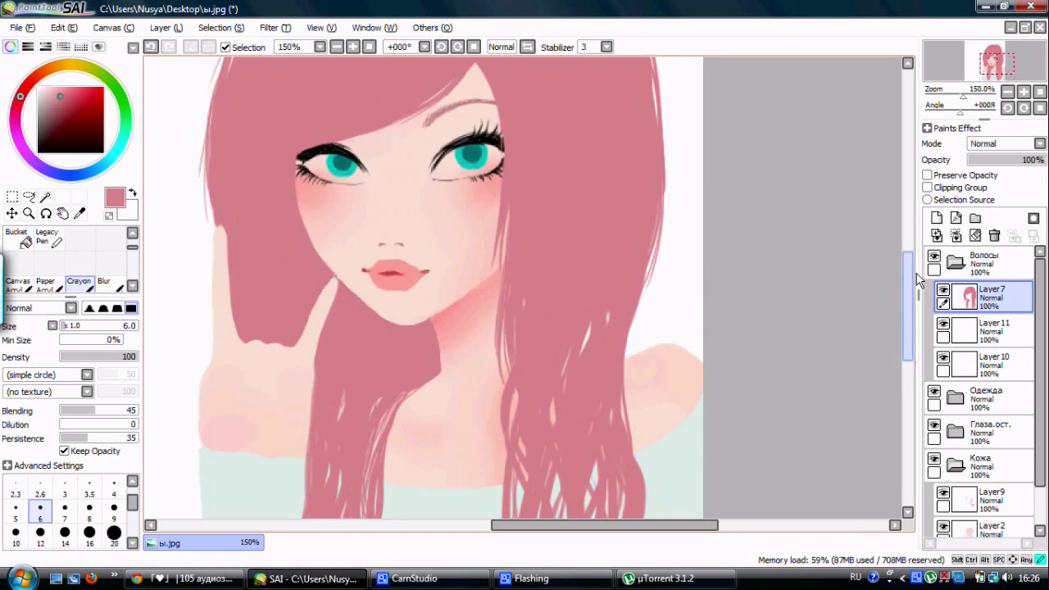
# - Move Layer11 above Layer7 and shade the parting and fringe in darker pink with the Bristle Crayon at sizes 15 and 37
pyautogui.moveTo(944, 326); pyautogui.dragTo(945, 283)
pyautogui.scroll(-2, 591, 525)
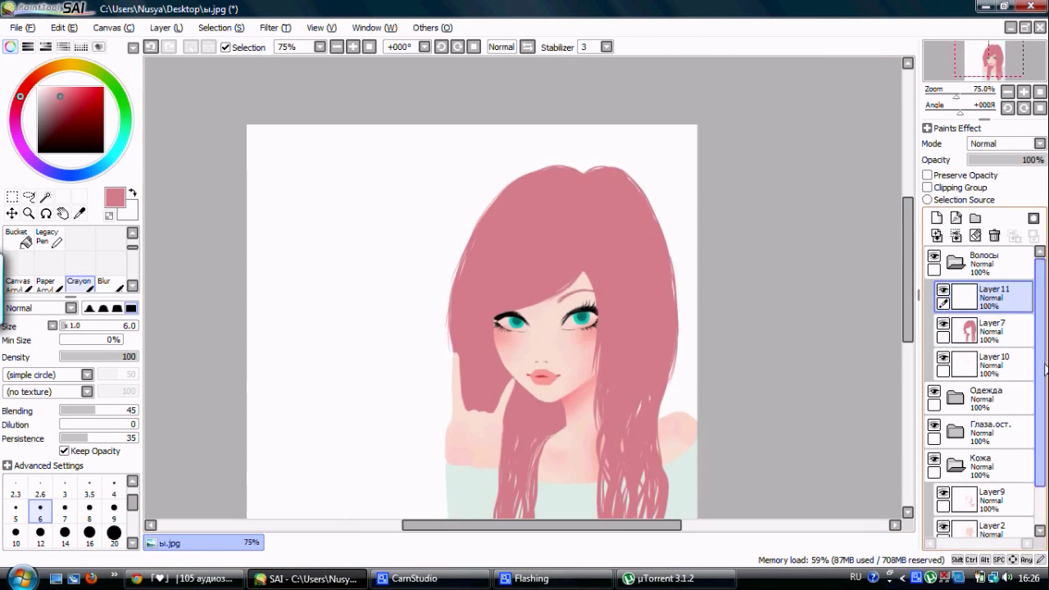
pyautogui.hotkey('ctrl', '+')
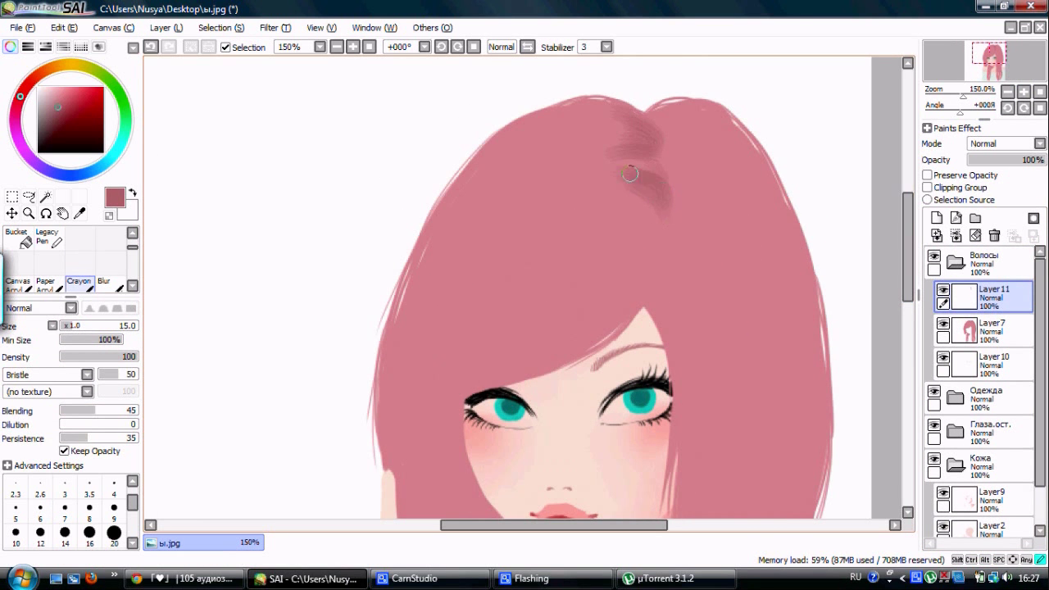
pyautogui.moveTo(630, 173); pyautogui.dragTo(574, 123)
pyautogui.moveTo(648, 201); pyautogui.dragTo(545, 119)
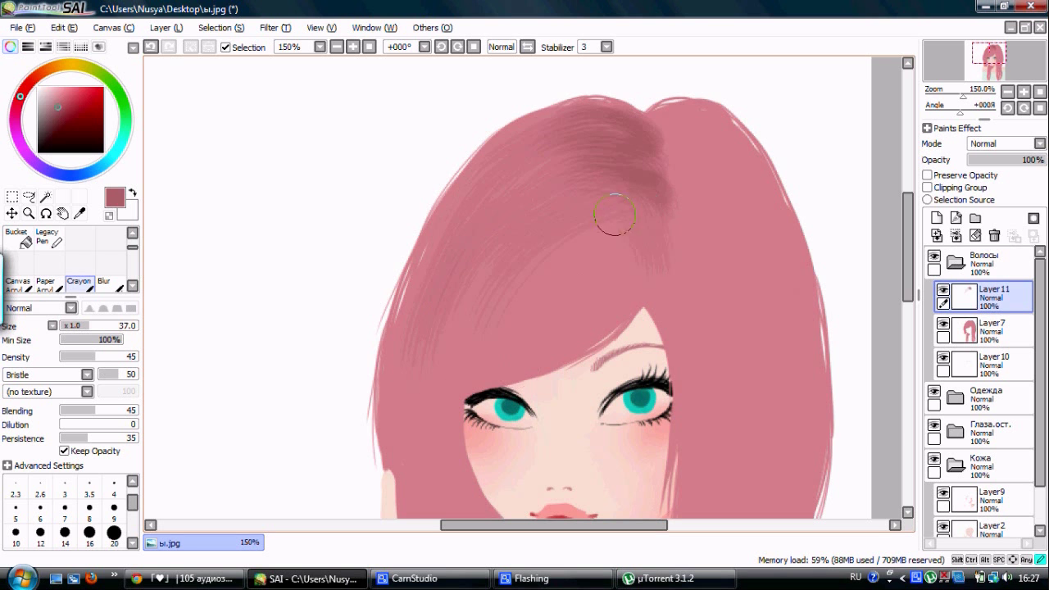
pyautogui.moveTo(615, 216)
pyautogui.mouseDown()
pyautogui.moveTo(565, 276)
pyautogui.moveTo(659, 235)
pyautogui.moveTo(728, 239)
pyautogui.moveTo(667, 156)
pyautogui.mouseUp()
# - Spread the darker bristle shading over the hair's sides and lengths with the Crayon at size 37 and density 81
pyautogui.click(123, 357)
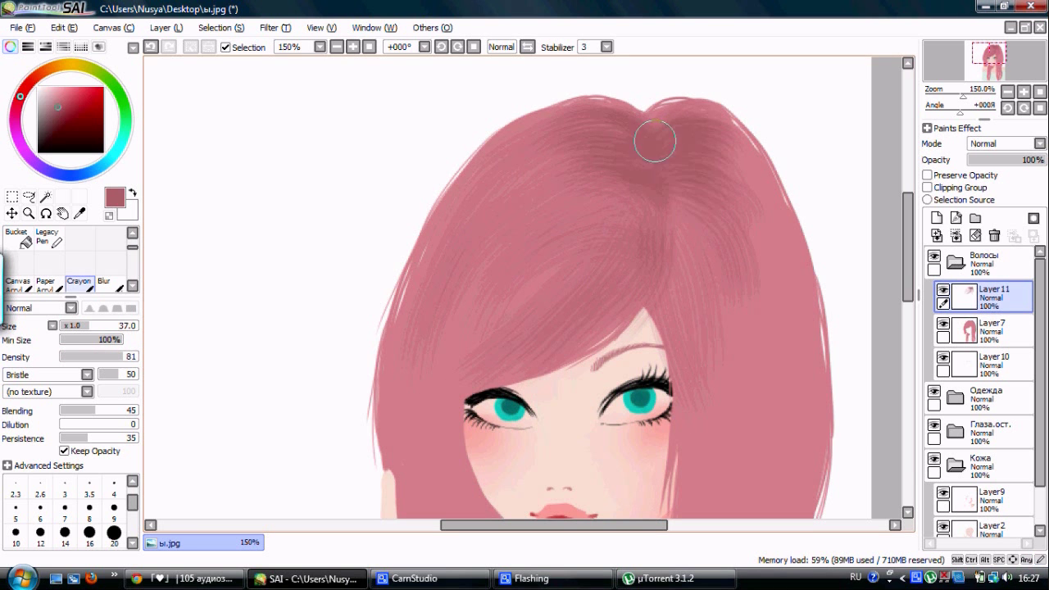
pyautogui.hotkey('ctrl', '-')
pyautogui.scroll(-2, 561, 210)
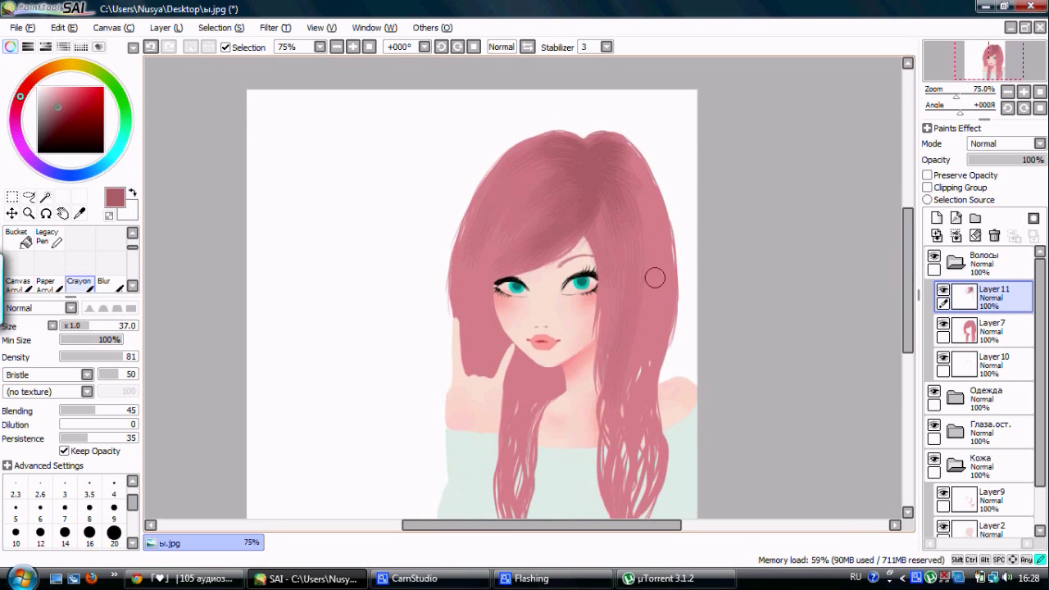
pyautogui.hotkey('ctrl', 'i')
pyautogui.hotkey('ctrl', 'd')
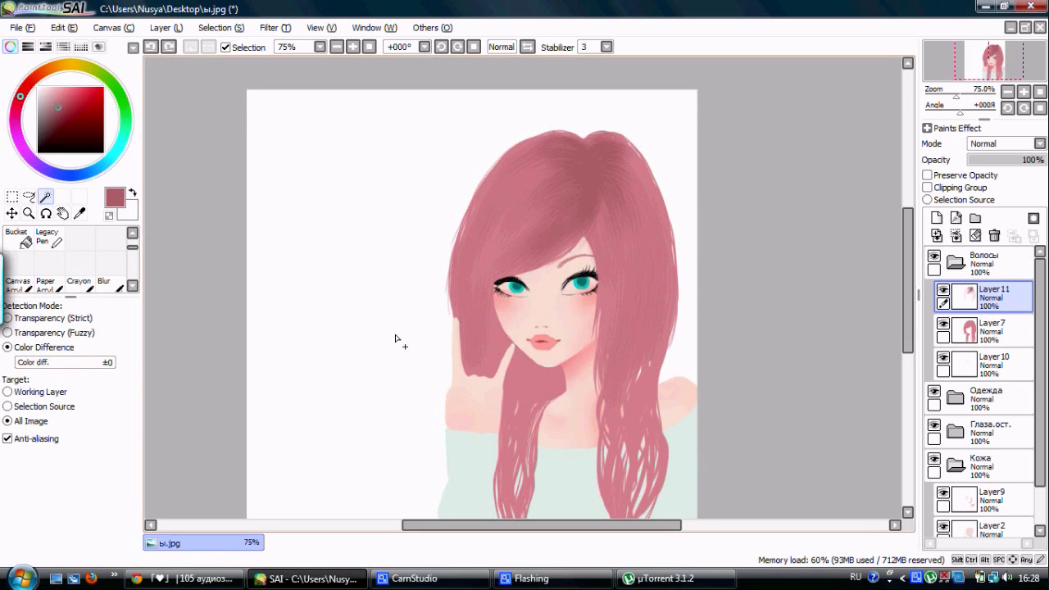
pyautogui.hotkey('ctrl', 'v')
pyautogui.hotkey('ctrl', 'd')
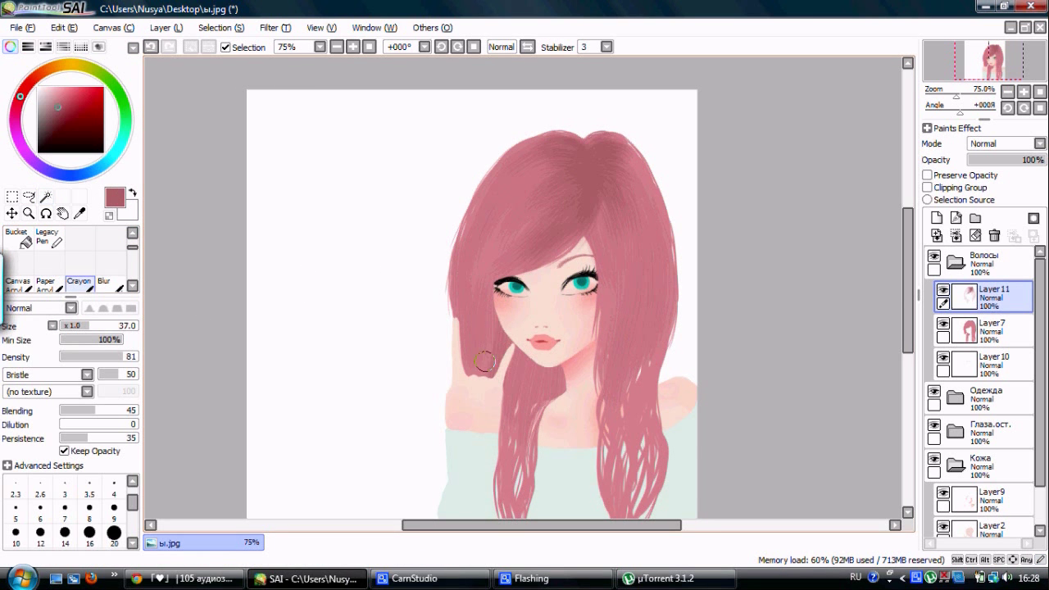
pyautogui.scroll(2, 516, 117)
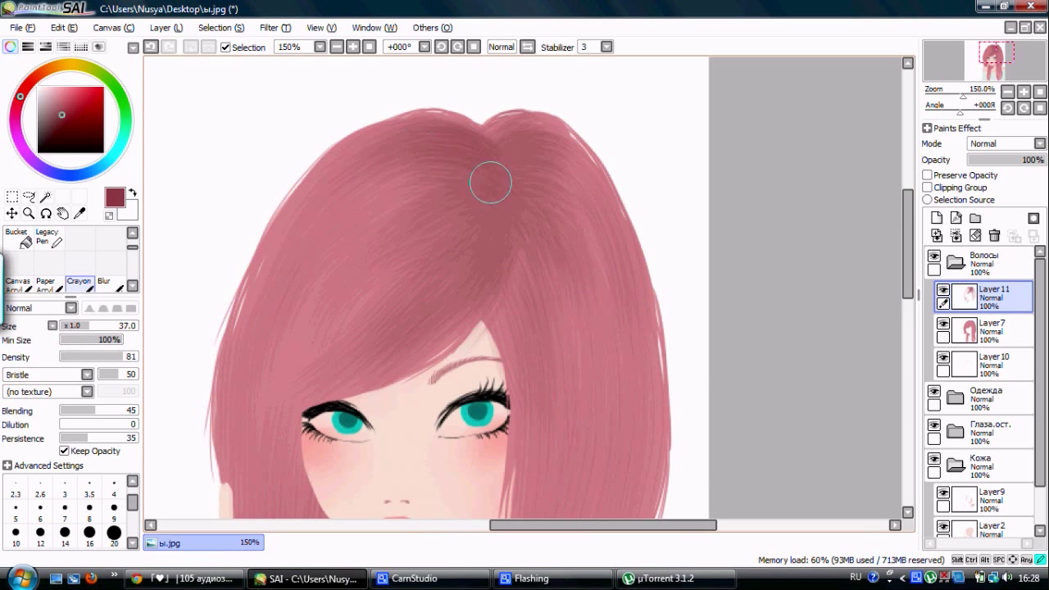
# - Add a new layer above Layer11, and deepen the crown and side shading on Layer11 in dark red with the Marker at size 20
pyautogui.press('m')
pyautogui.hotkey('ctrl', 'shift', 'n')
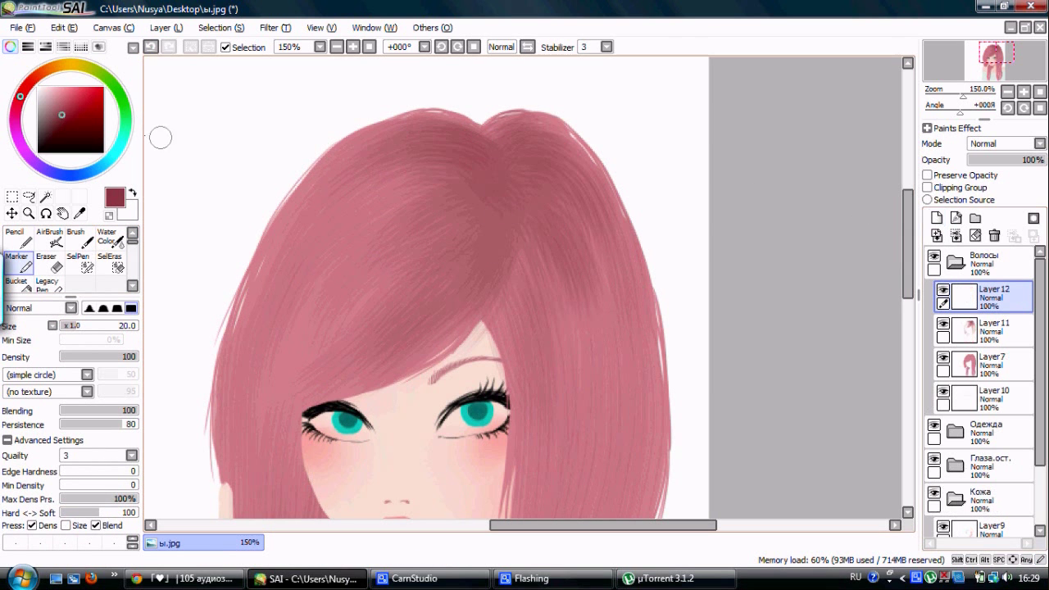
pyautogui.click(995, 328)
pyautogui.scroll(-1, 395, 282)
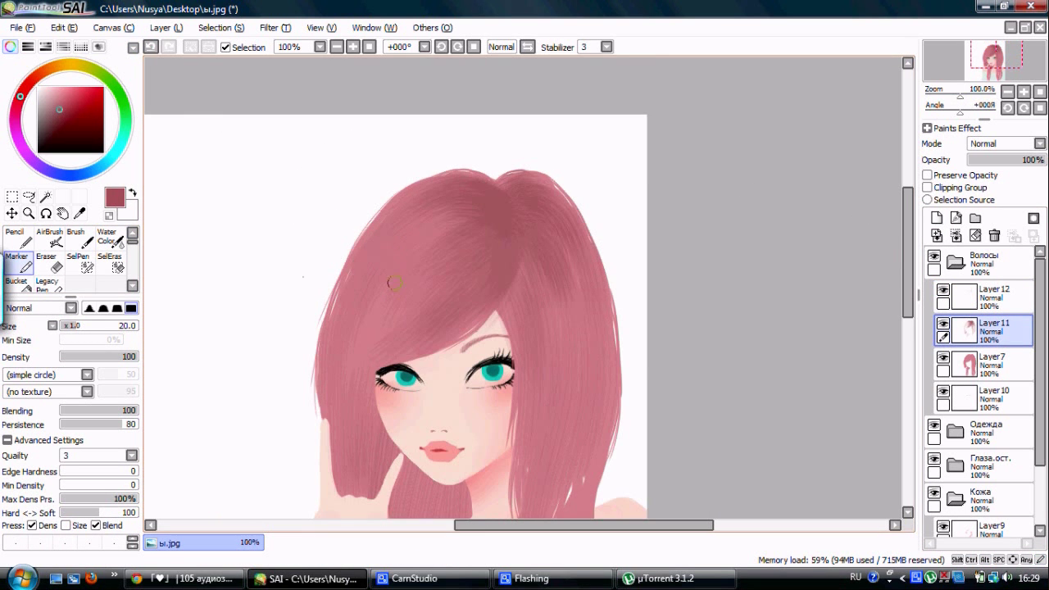
pyautogui.keyDown('alt'); pyautogui.click(383, 288); pyautogui.keyUp('alt')
pyautogui.scroll(-2, 562, 418)
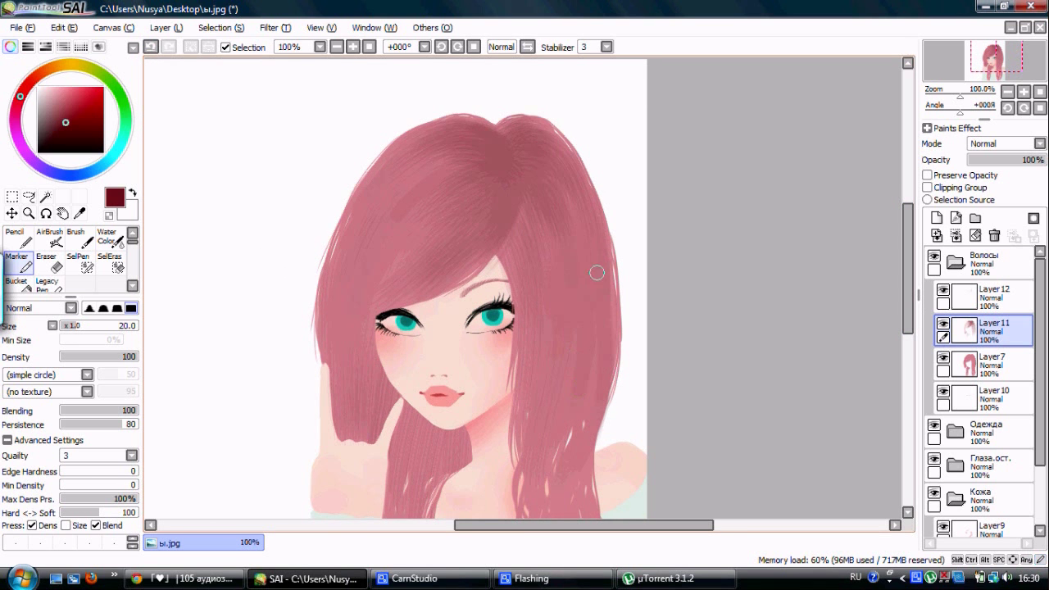
pyautogui.moveTo(356, 251); pyautogui.dragTo(339, 303)
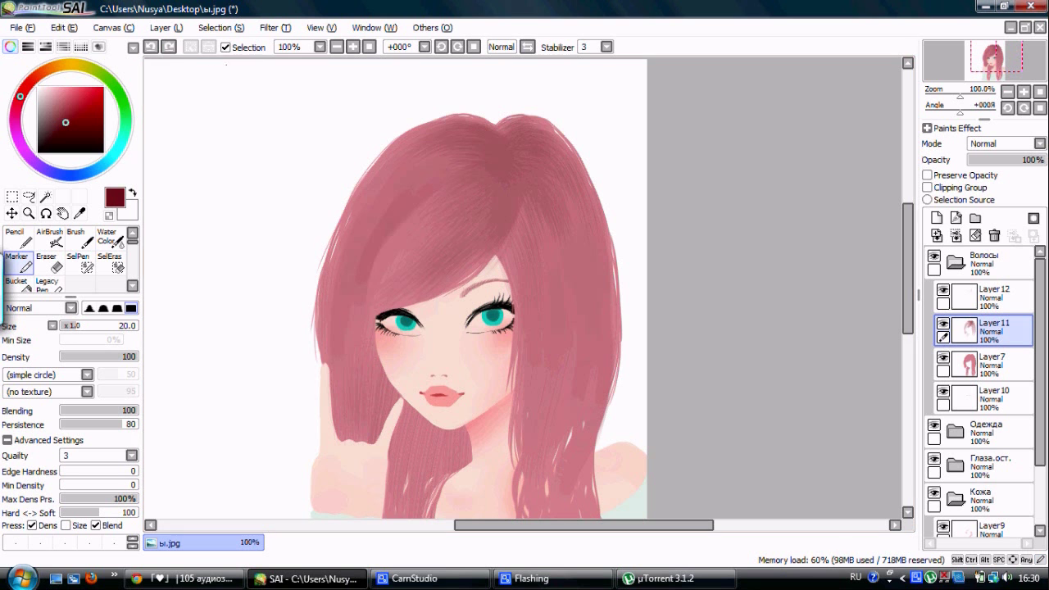
pyautogui.moveTo(459, 187); pyautogui.dragTo(402, 289)
# - Sample the dark pink of the crown and paint fine strands along the fringe and face edge with the Crayon at size 6
pyautogui.click(78, 283)
pyautogui.keyDown('alt'); pyautogui.click(472, 189); pyautogui.keyUp('alt')
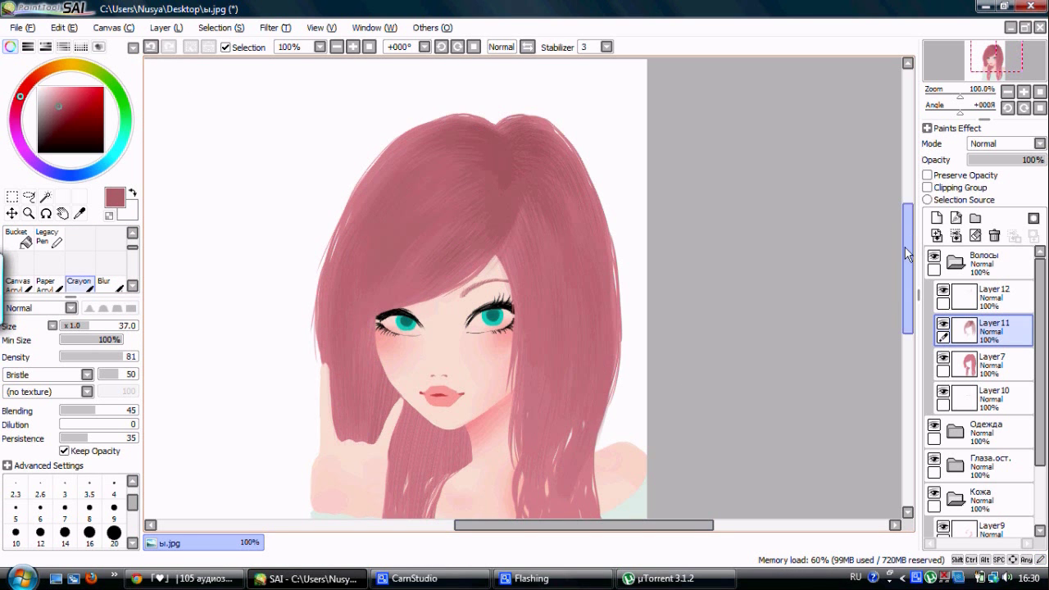
pyautogui.hotkey('ctrl', '+')
pyautogui.click(41, 508)
pyautogui.moveTo(482, 288); pyautogui.dragTo(554, 169)
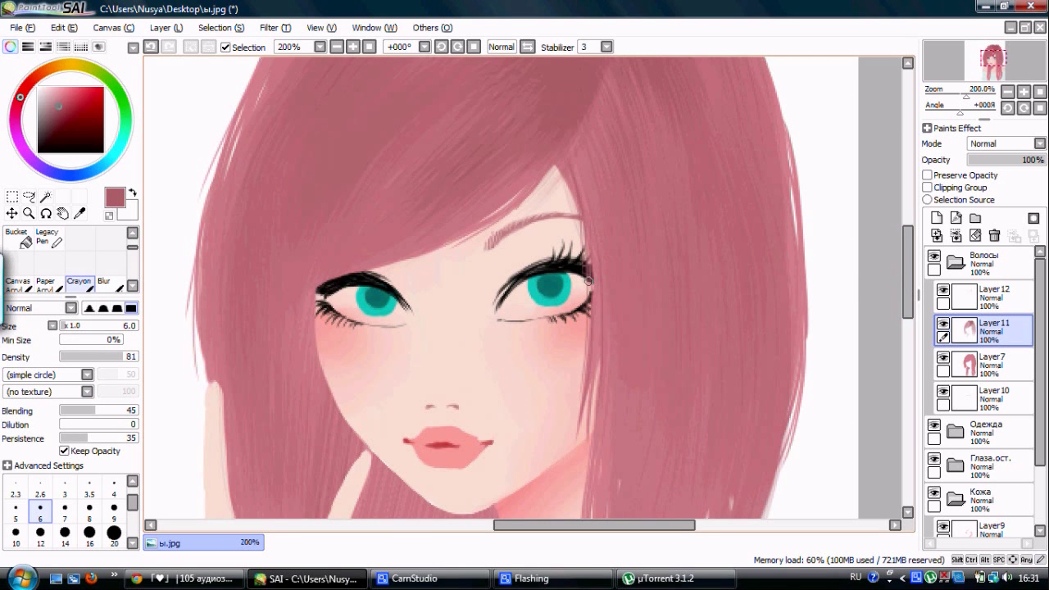
# - Add fine dark pink strands along the outer hair edges and crown on Layer11 with the Crayon at size 6
pyautogui.hotkey('ctrl', '-')
pyautogui.hotkey('ctrl', '-')
pyautogui.hotkey('ctrl', '-')
pyautogui.hotkey('ctrl', '+')
pyautogui.hotkey('ctrl', '+')
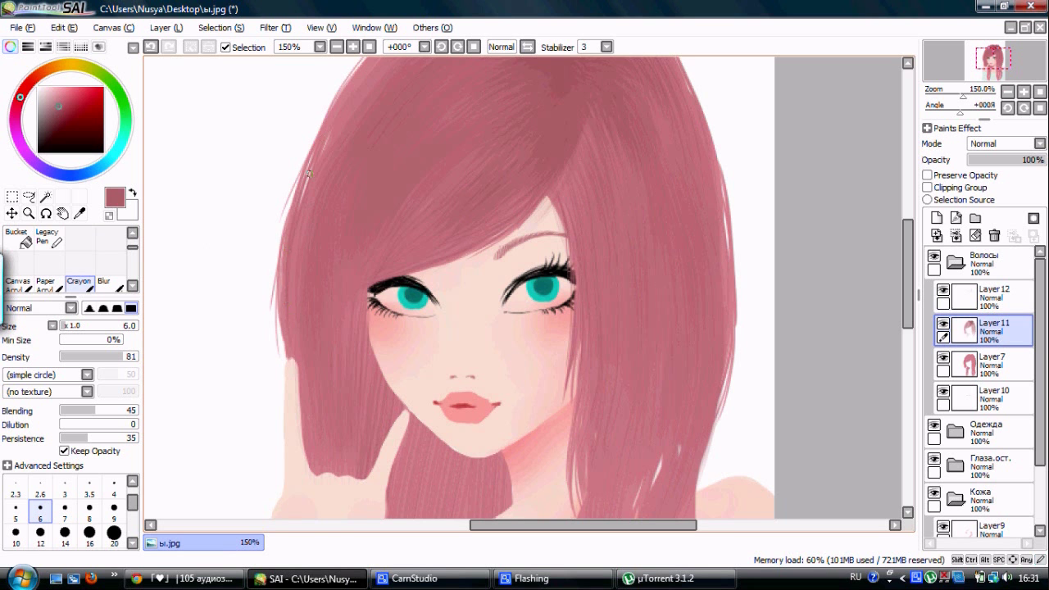
pyautogui.scroll(1, 309, 173)
pyautogui.scroll(2, 555, 220)
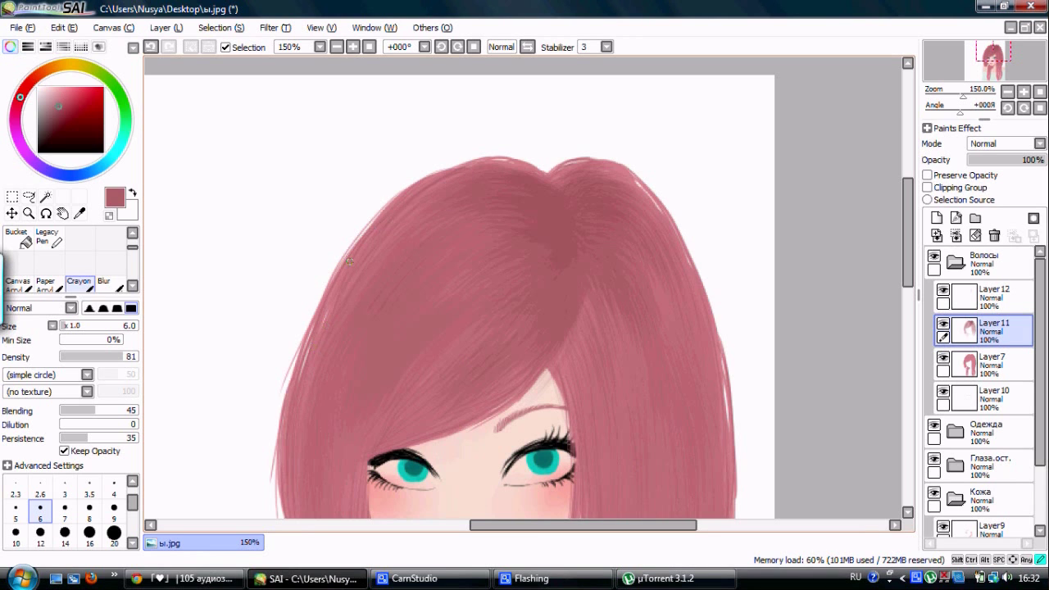
# - Shade the parting in dark red on Layer12 with the Marker at size 20 and blending 47, and merge it down into Layer11
pyautogui.press('m')
pyautogui.hotkey('ctrl', 'Up')
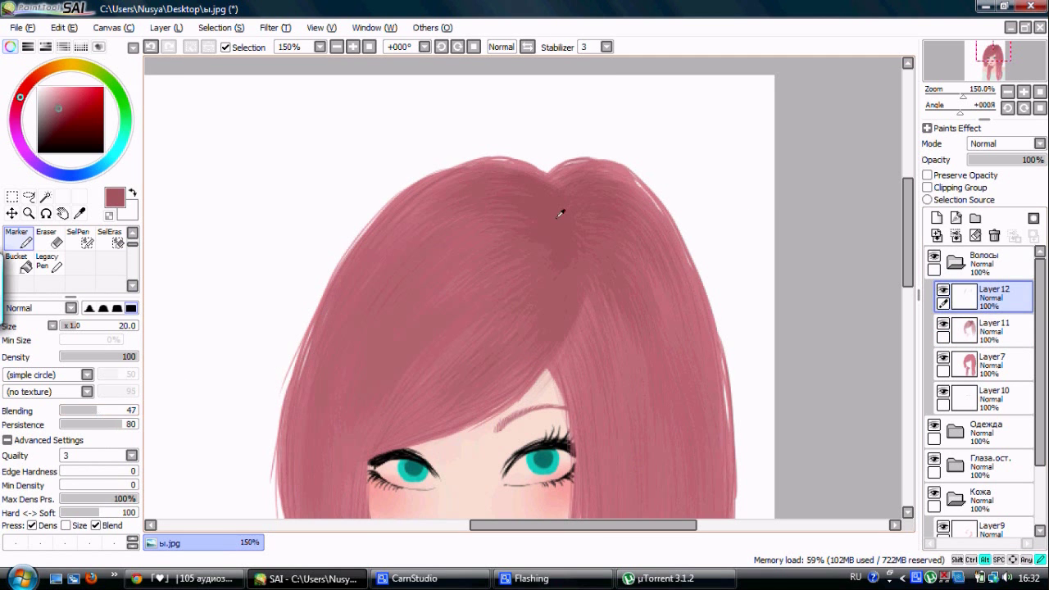
pyautogui.keyDown('alt'); pyautogui.click(560, 215); pyautogui.keyUp('alt')
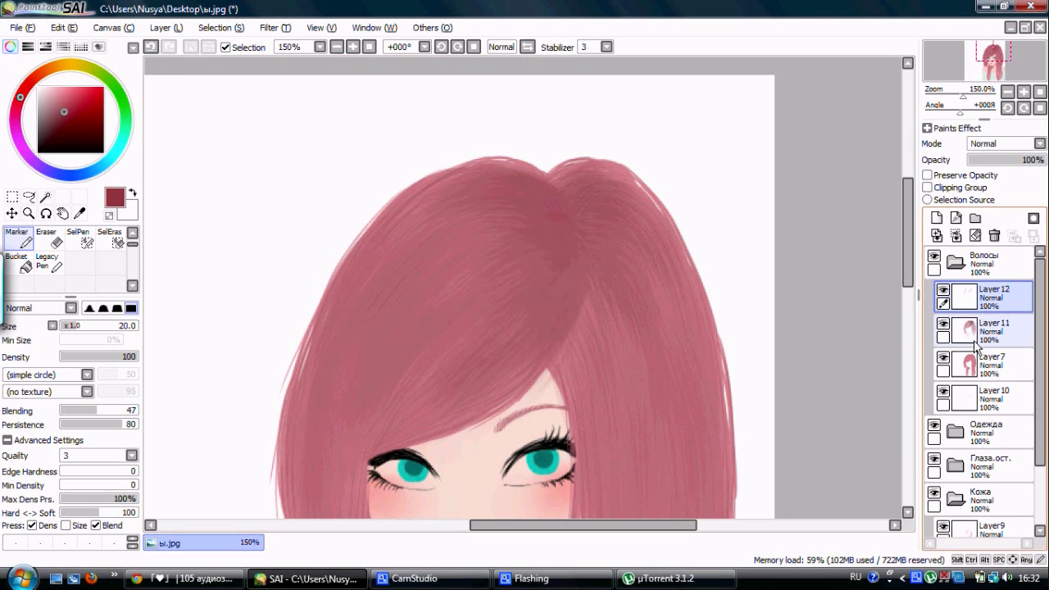
pyautogui.click(160, 27)
pyautogui.click(176, 105)
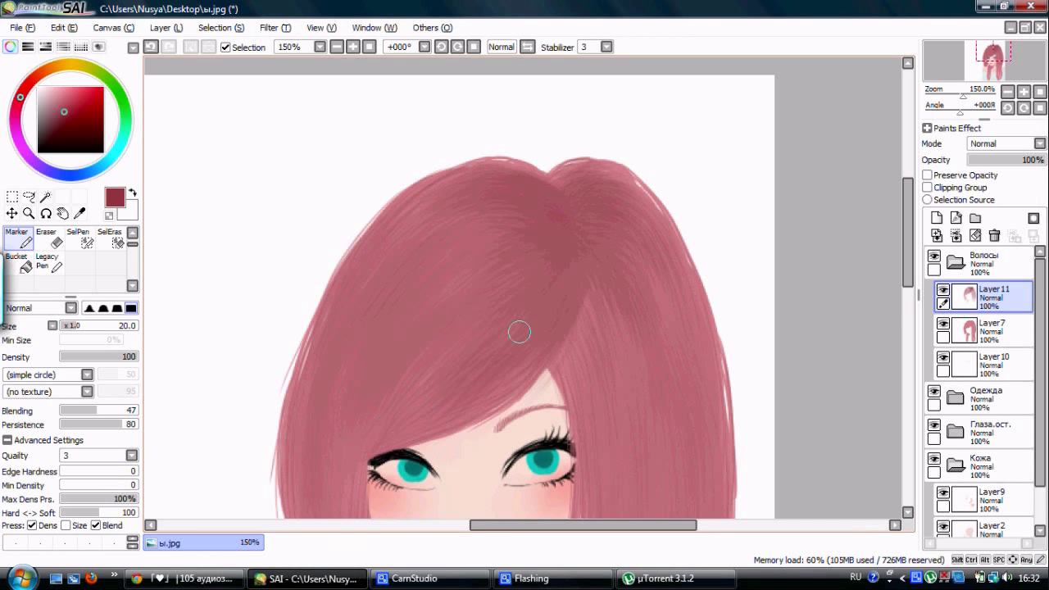
pyautogui.hotkey('ctrl', 'z')
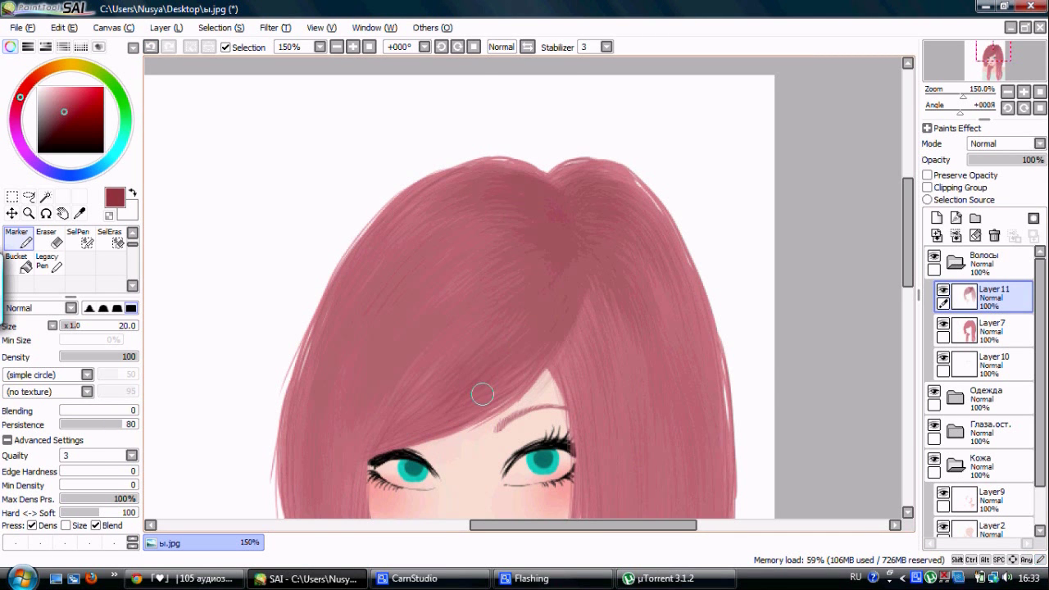
# - Fill the gaps in the lower hair lengths on Layer7 in dusty pink with the Crayon at size 17 and minimum size 0%
pyautogui.scroll(-3, 481, 393)
pyautogui.press('b')
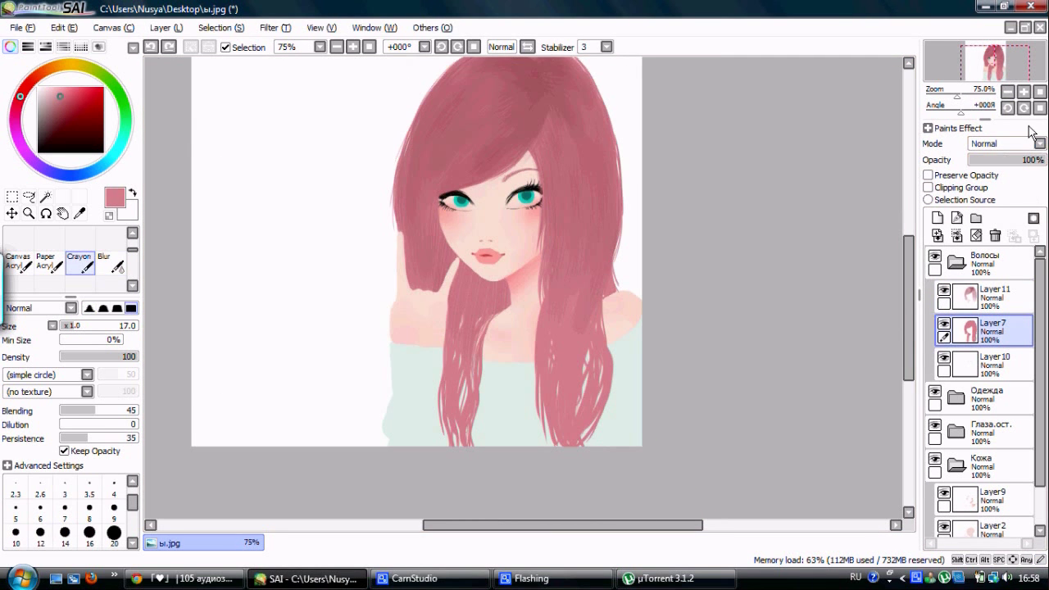
pyautogui.hotkey('ctrl', '+')
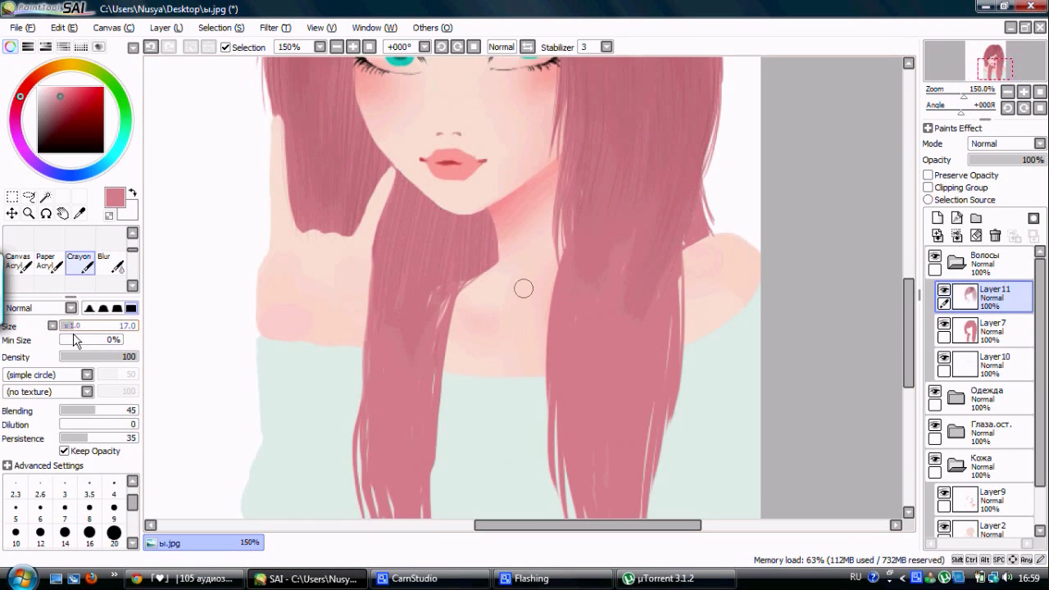
# - Shade the long lock beside the raised hand on Layer11 in sampled dark pink with the Bristle Crayon at size 17
pyautogui.scroll(-2, 522, 286)
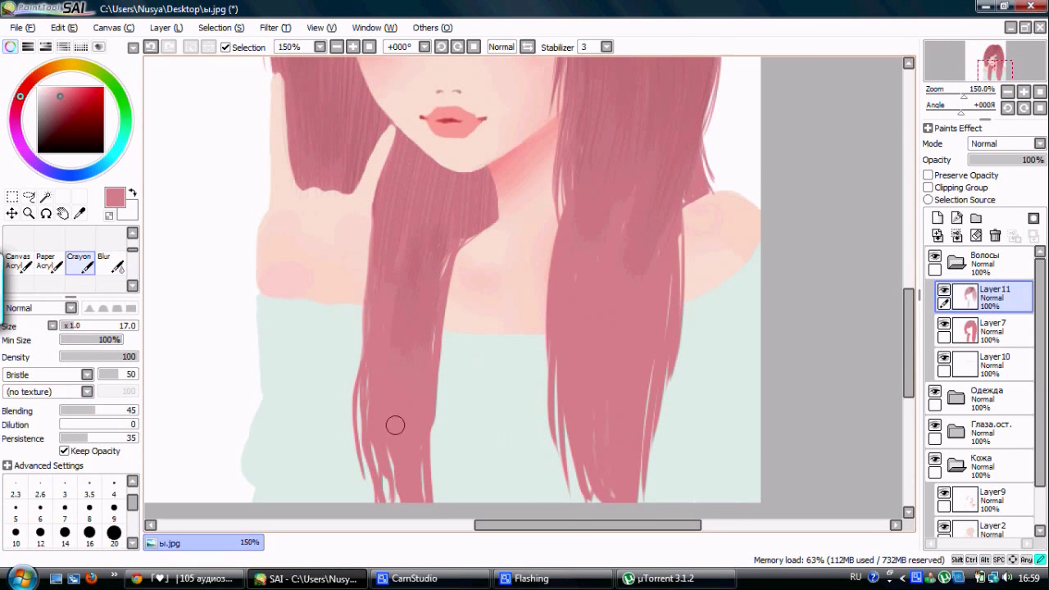
pyautogui.doubleClick(940, 303)
pyautogui.press('Escape')
pyautogui.keyDown('alt'); pyautogui.click(400, 151); pyautogui.keyUp('alt')
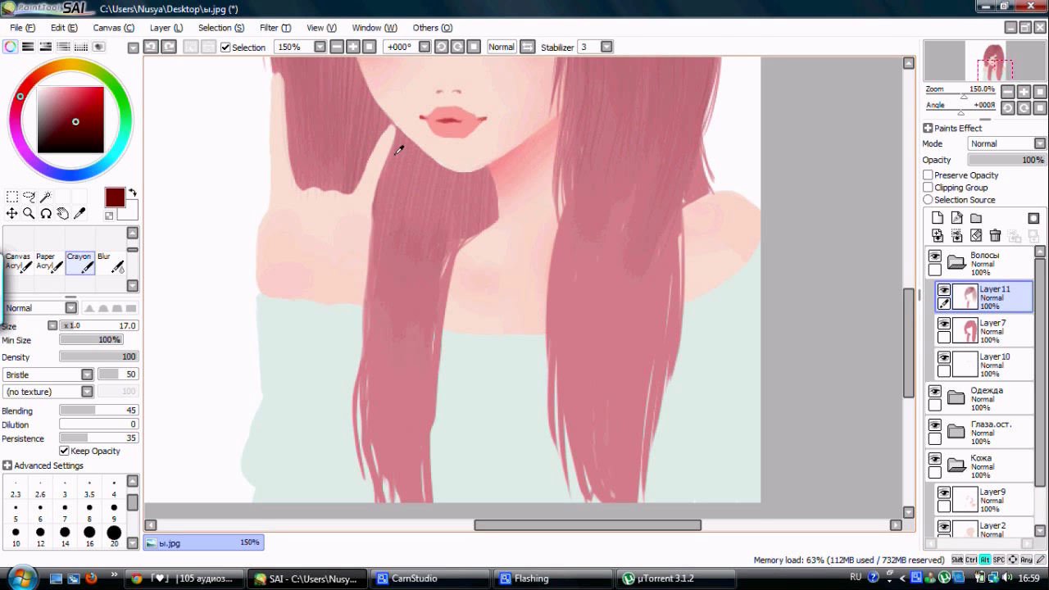
pyautogui.scroll(-2, 892, 293)
pyautogui.moveTo(384, 283); pyautogui.dragTo(406, 463)
pyautogui.moveTo(367, 173); pyautogui.dragTo(389, 376)
pyautogui.moveTo(381, 123); pyautogui.dragTo(410, 215)
pyautogui.moveTo(434, 205); pyautogui.dragTo(461, 398)
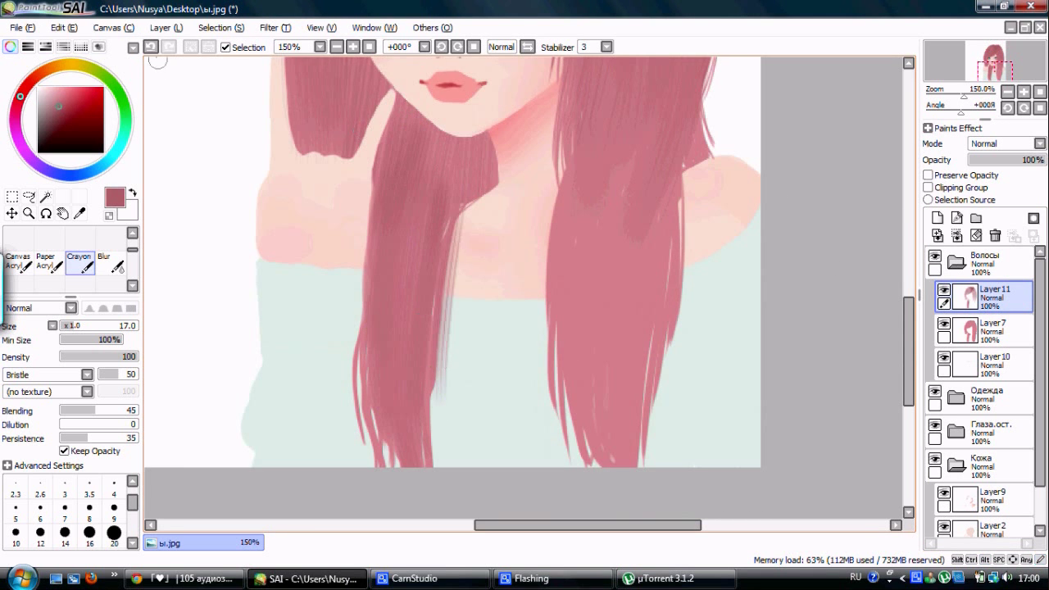
# - Shade the wide lock falling over the other shoulder down to its ends in dark pink, enlarging the Bristle Crayon to size 43
pyautogui.moveTo(545, 148); pyautogui.dragTo(583, 385)
pyautogui.moveTo(572, 187); pyautogui.dragTo(620, 469)
pyautogui.moveTo(647, 189); pyautogui.dragTo(655, 447)
pyautogui.press('-')
pyautogui.moveTo(570, 246); pyautogui.dragTo(586, 376)
pyautogui.moveTo(549, 258); pyautogui.dragTo(581, 401)
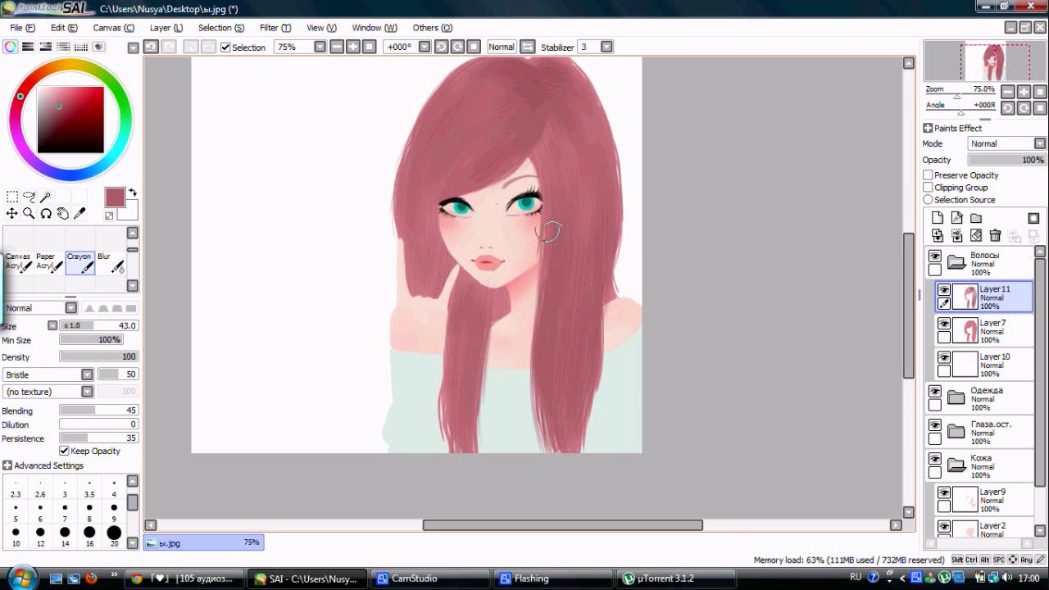
# - Soften the dark hair shading around the crown and fringe on Layer11 with the Blur tool at size 18
pyautogui.press('+')
pyautogui.press('e')
pyautogui.scroll(5, 410, 287)
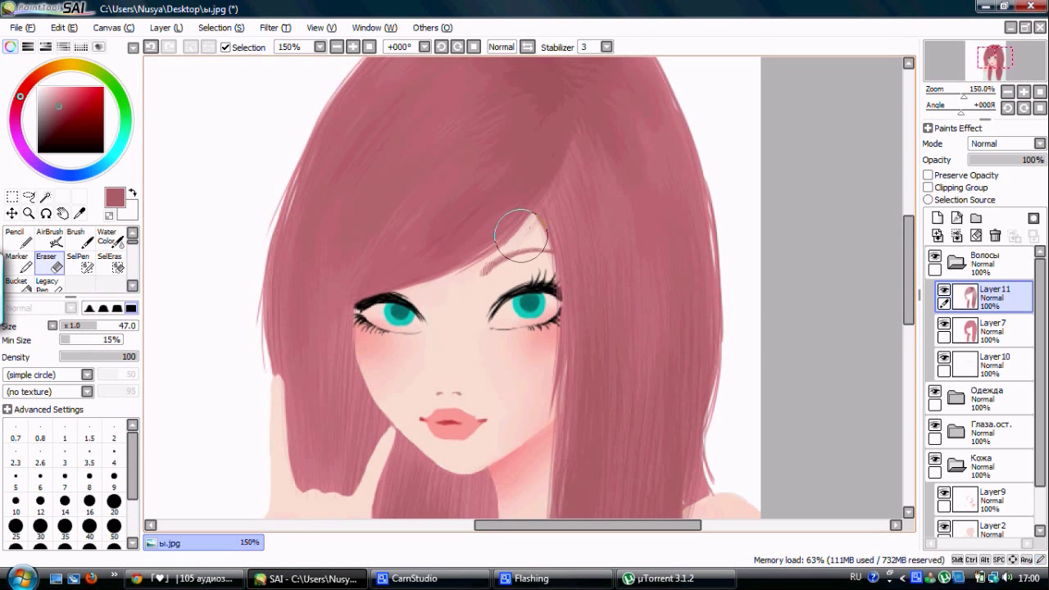
pyautogui.click(106, 240)
pyautogui.moveTo(909, 271); pyautogui.dragTo(908, 239)
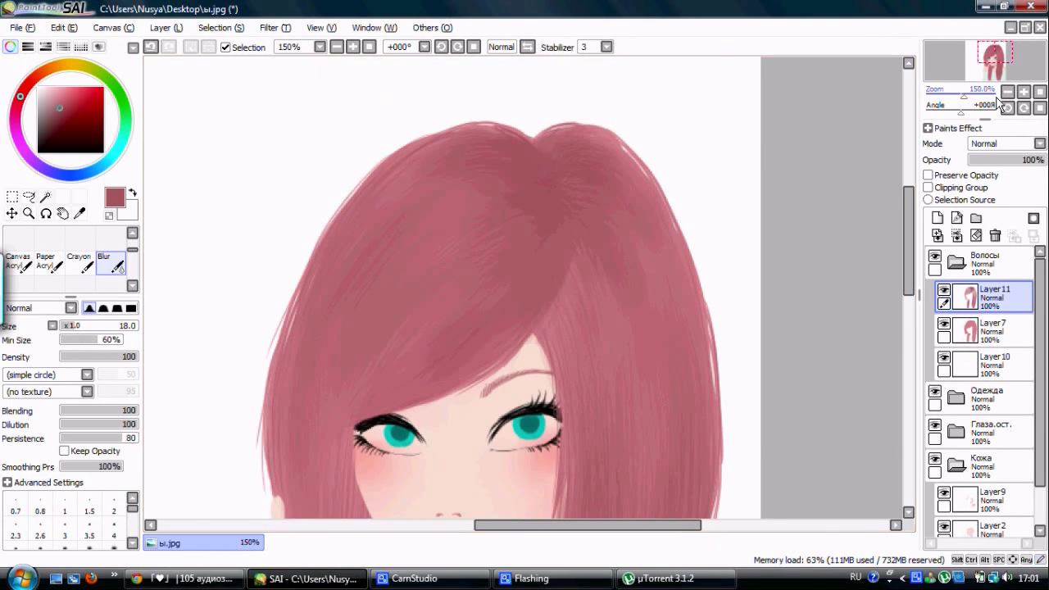
pyautogui.press('-')
pyautogui.press('-')
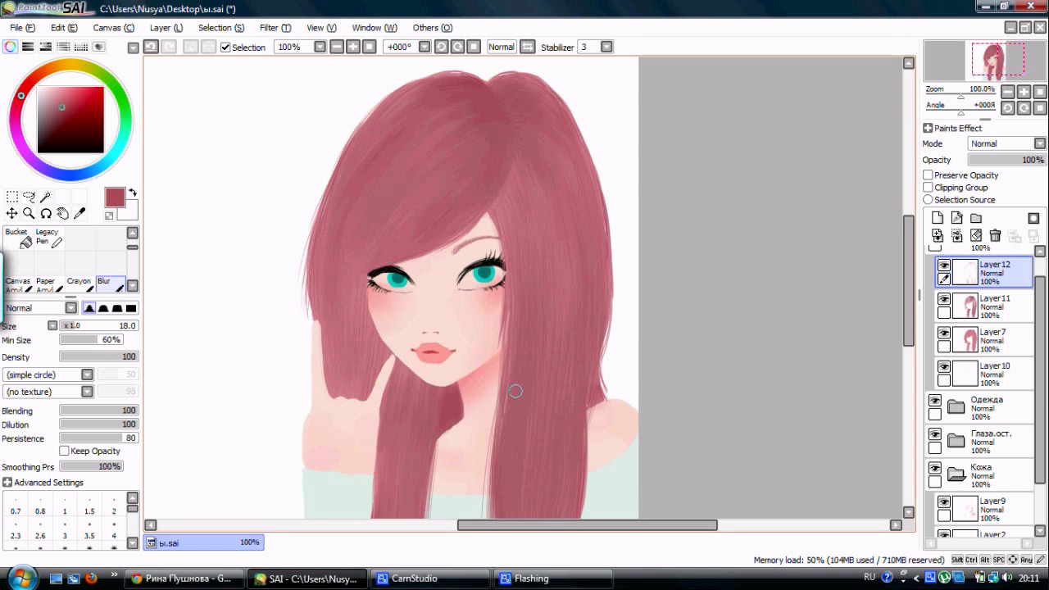
# - Set Layer12 to Luminosity and highlight the fringe in lighter pink with the Marker at size 23 and density 50
pyautogui.press('+')
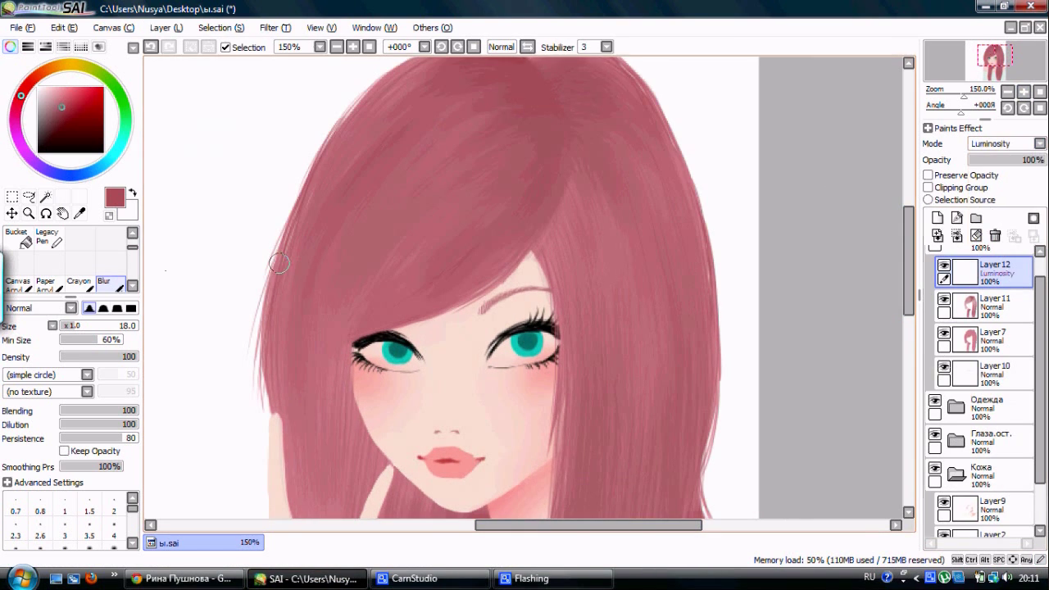
pyautogui.press('m')
pyautogui.click(57, 96)
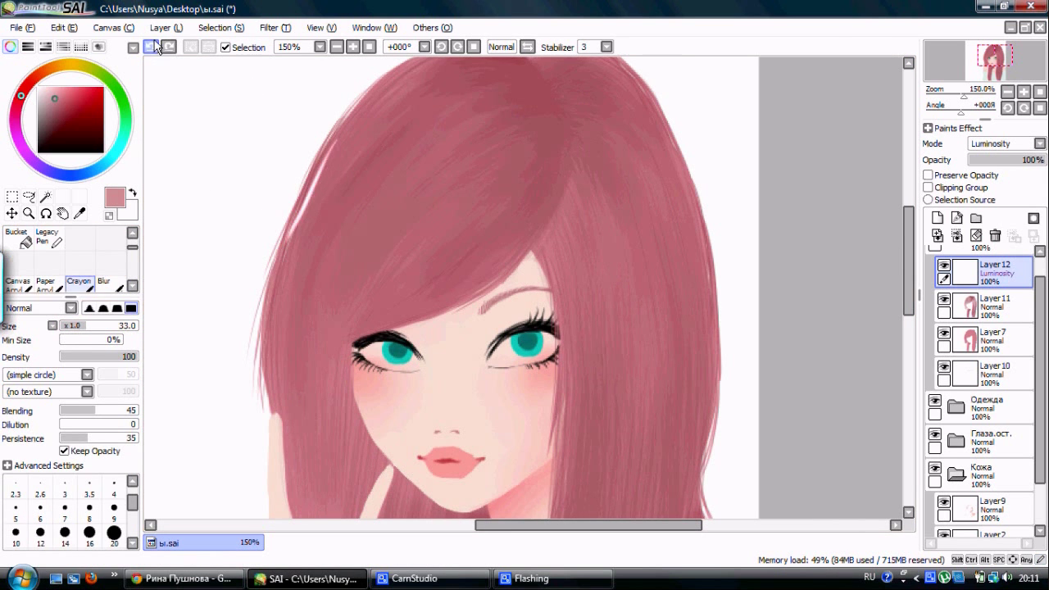
pyautogui.press('[')
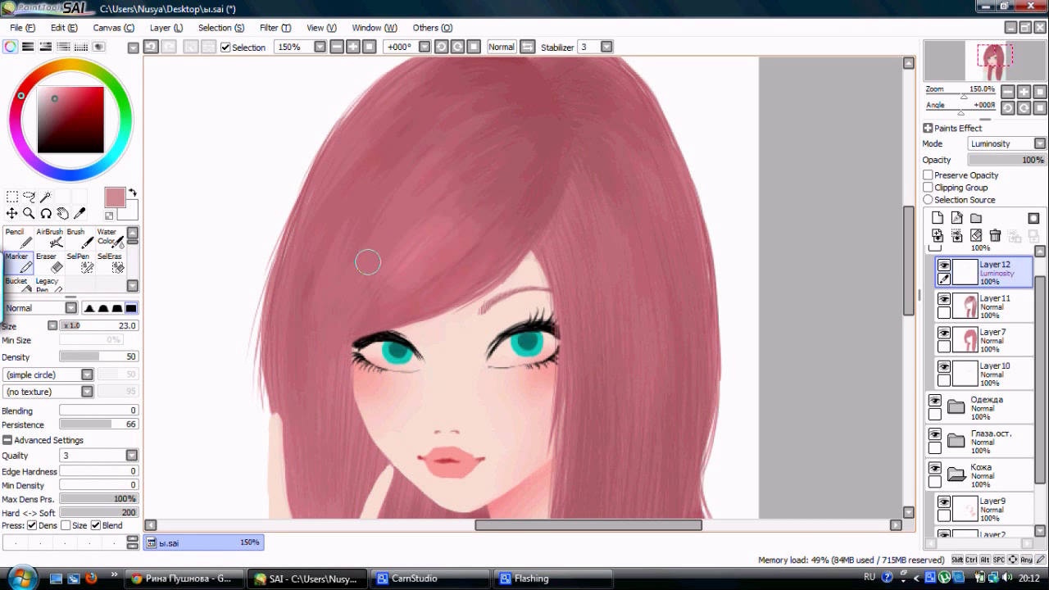
# - Add light pink Marker highlights on Layer12 to the sides of the crown and along both long locks down to their ends
pyautogui.press('-')
pyautogui.moveTo(636, 148); pyautogui.dragTo(591, 350)
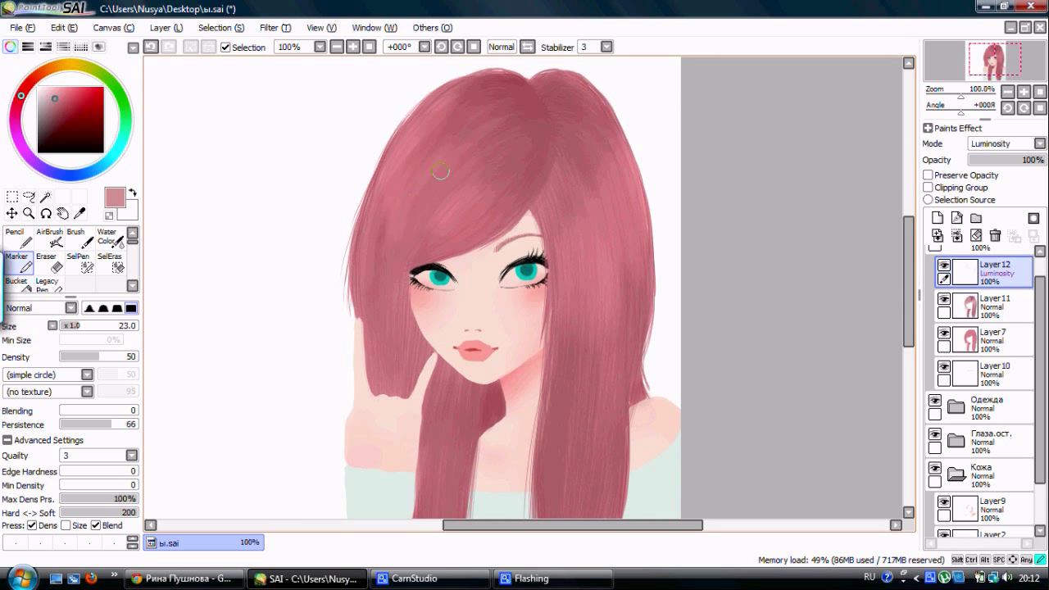
pyautogui.scroll(-5, 555, 357)
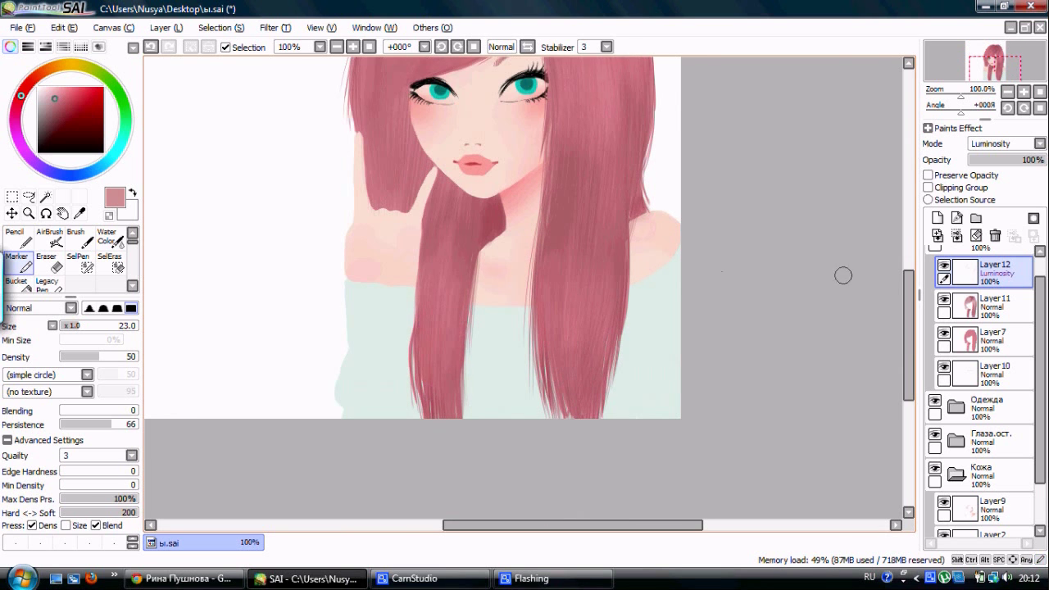
pyautogui.scroll(5, 483, 355)
# - Add Layer13 in Luminosity mode and strengthen the fringe and long lock highlights with the Marker at size 23
pyautogui.hotkey('ctrl', 'shift', 'n')
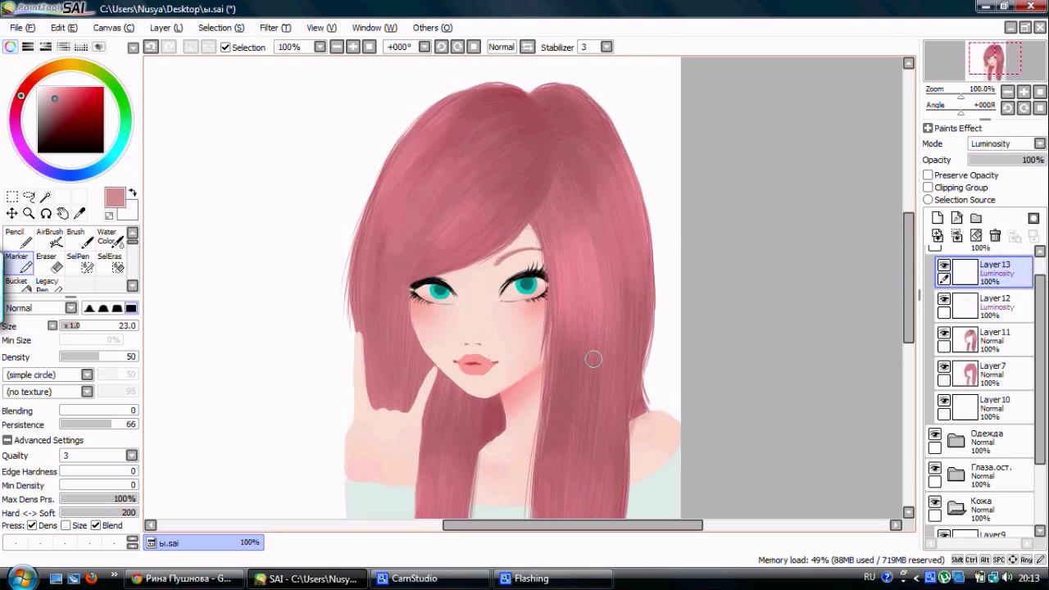
pyautogui.moveTo(629, 164); pyautogui.dragTo(584, 301)
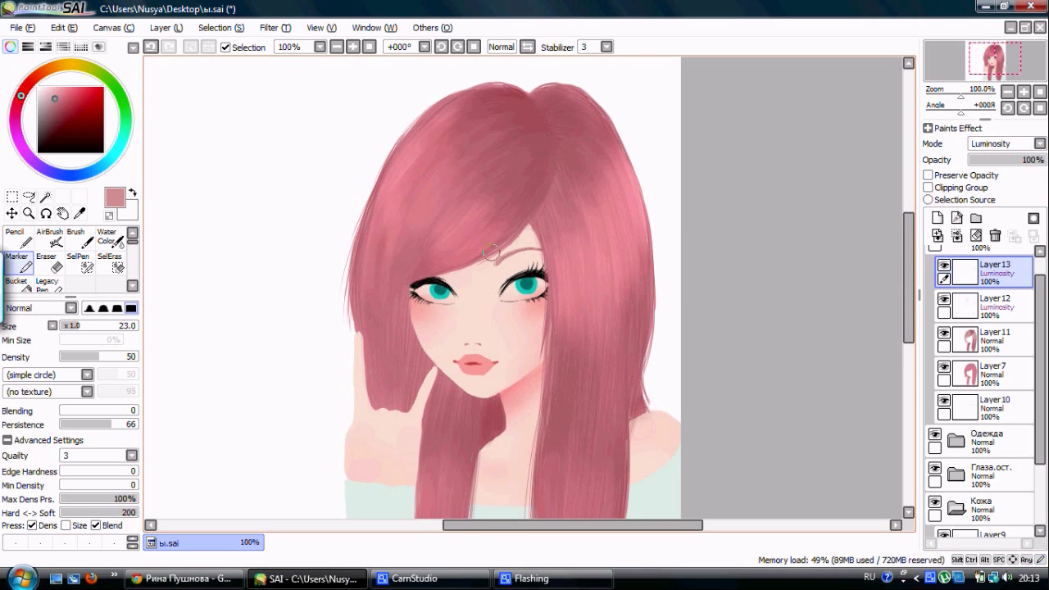
pyautogui.scroll(-3, 565, 394)
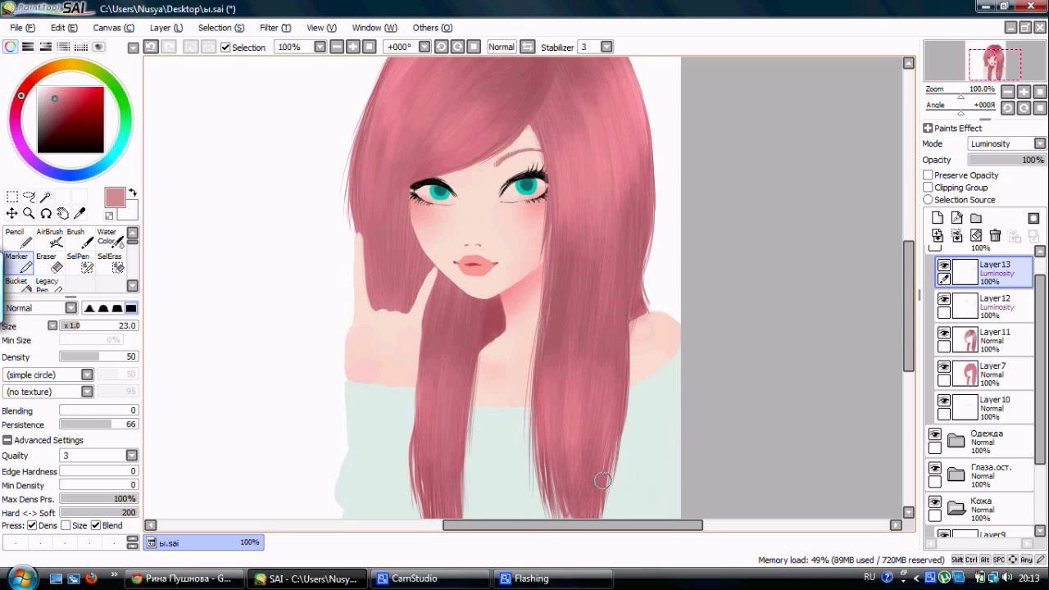
# - Blend the highlights on Layer12 with the Water Color brush at size 47 and merge Layer13 into it
pyautogui.hotkey('ctrl', '-')
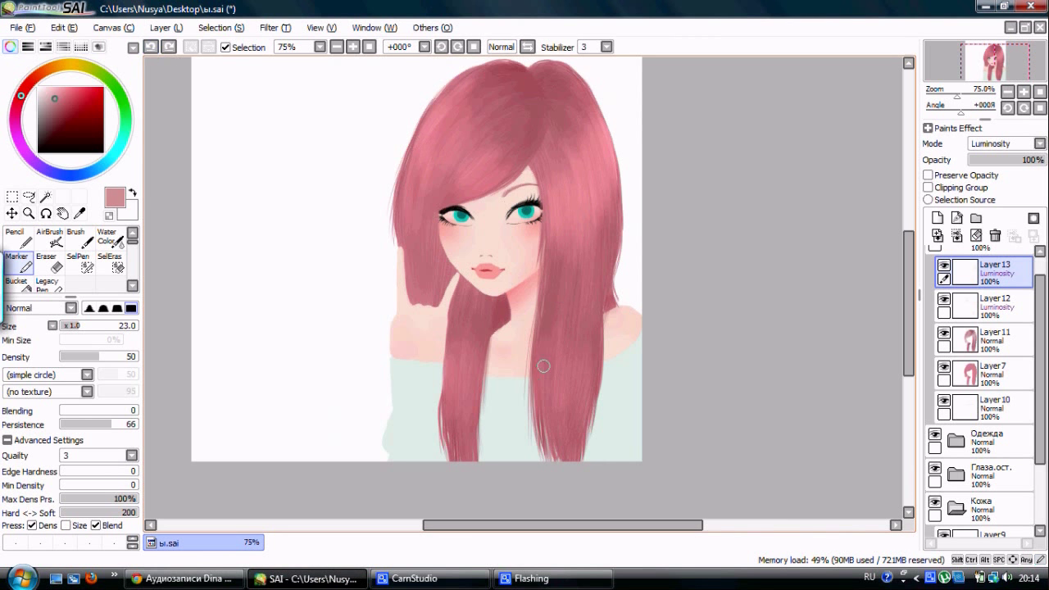
pyautogui.press('c')
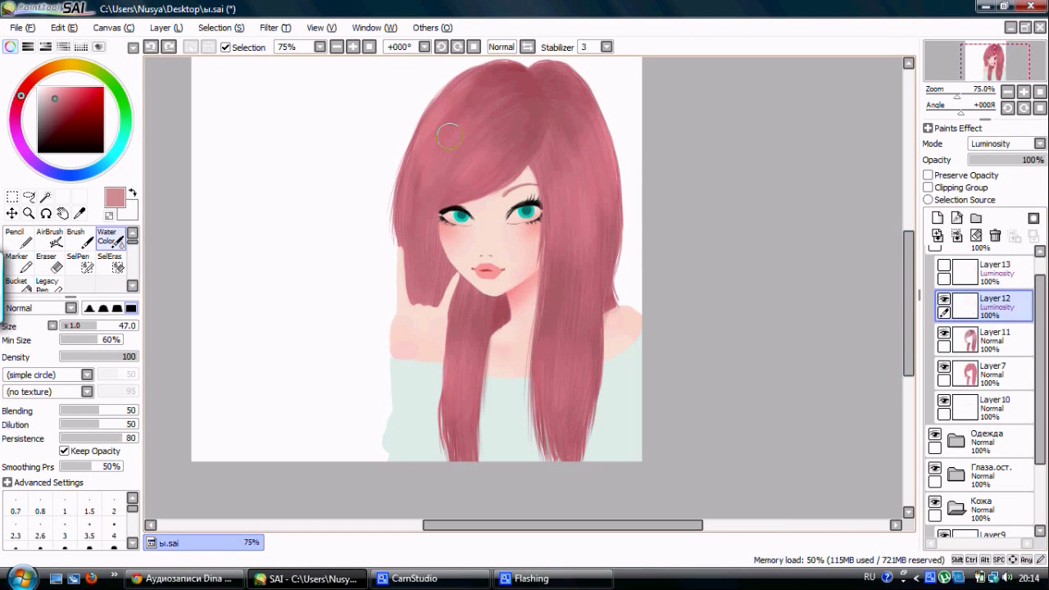
pyautogui.hotkey('ctrl', 'z')
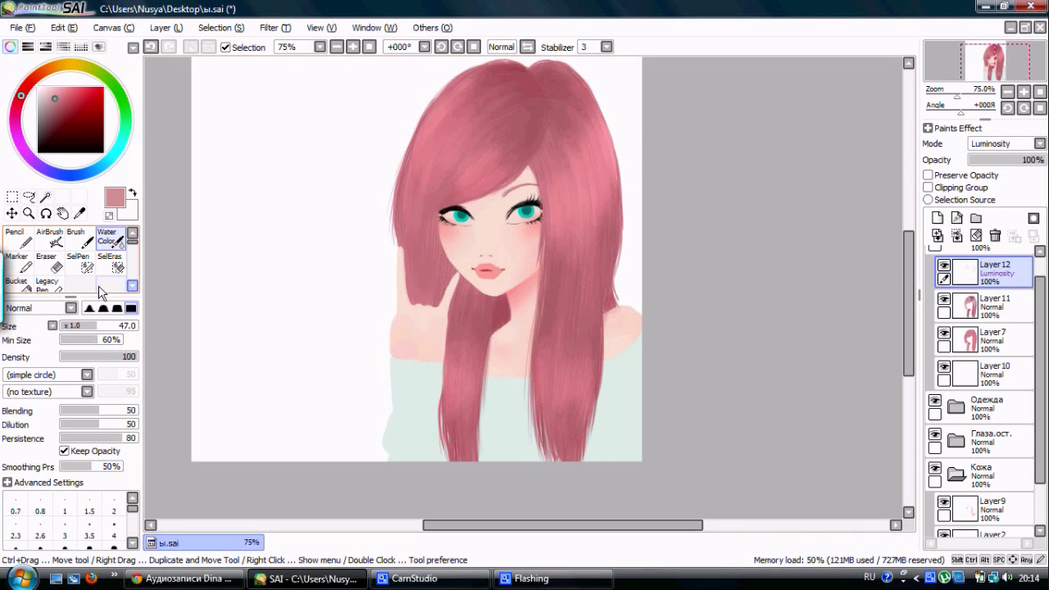
# - Add a new Luminosity layer and paint white highlights over the fringe and long locks with the Marker at size 23
pyautogui.click(17, 261)
pyautogui.click(937, 220)
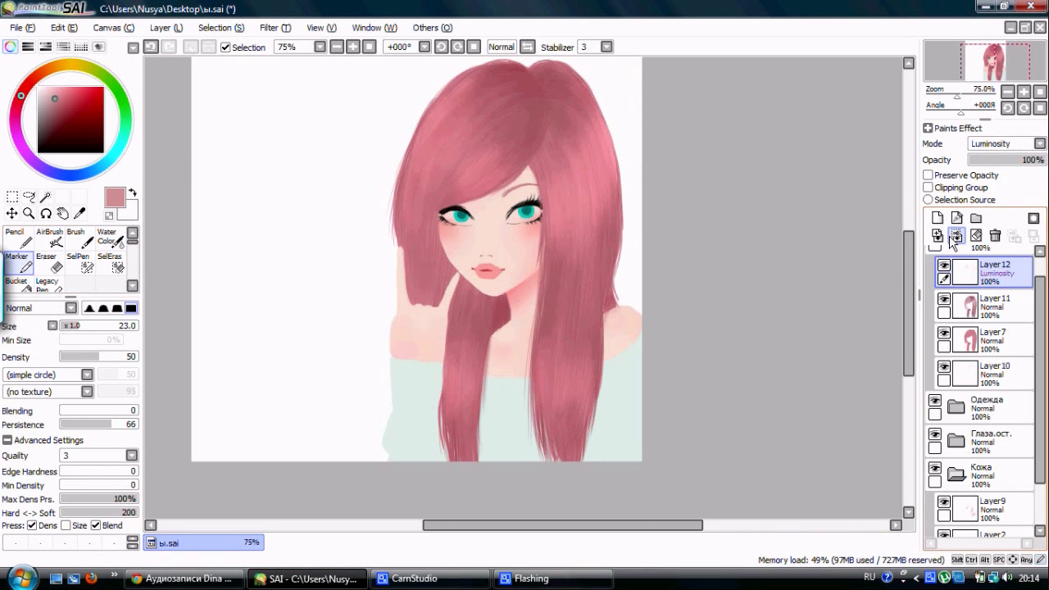
pyautogui.hotkey('ctrl', '+')
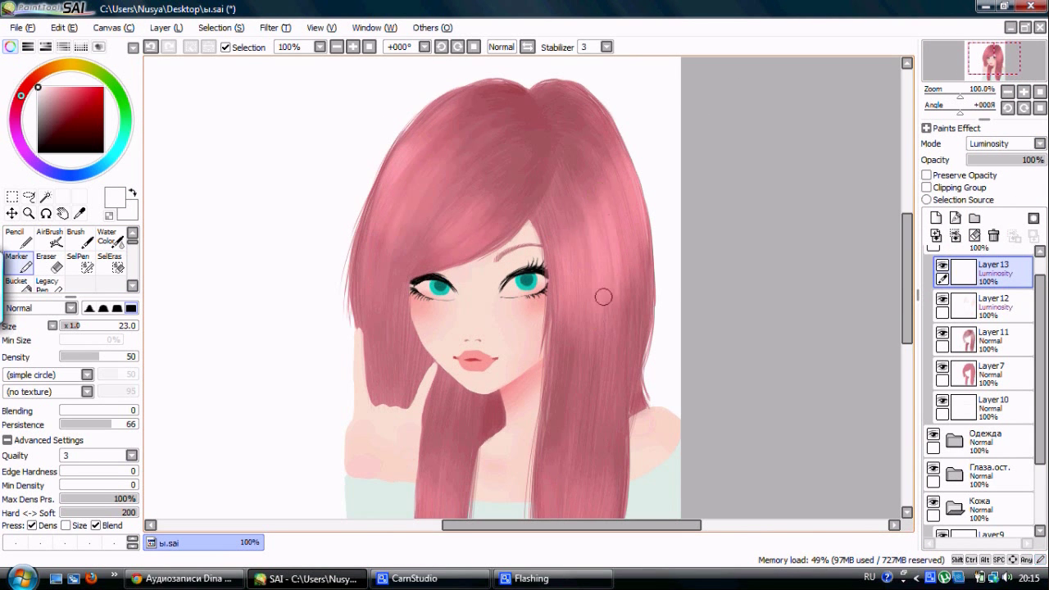
pyautogui.scroll(-3, 878, 293)
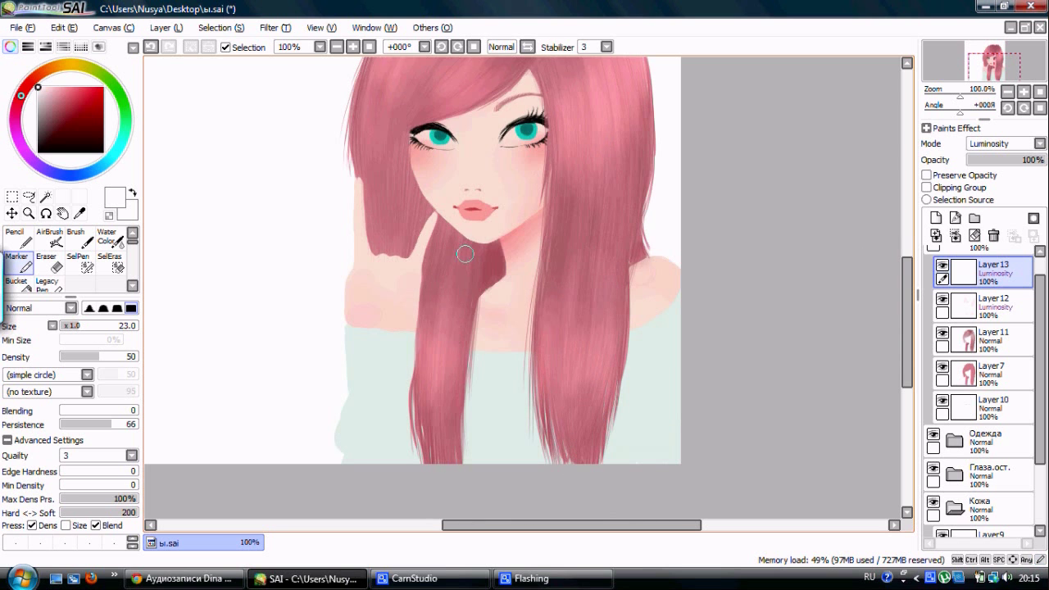
pyautogui.scroll(3, 465, 254)
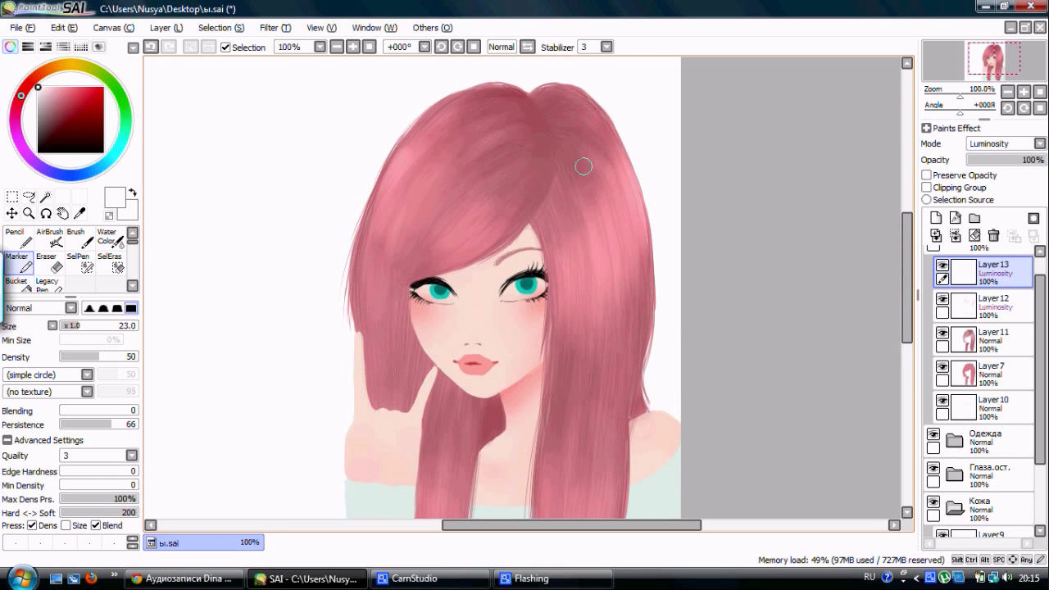
# - Blend the hair highlights on Layer12 with the Water Color brush at size 47 and the Blur tool at size 30
pyautogui.scroll(-3, 714, 286)
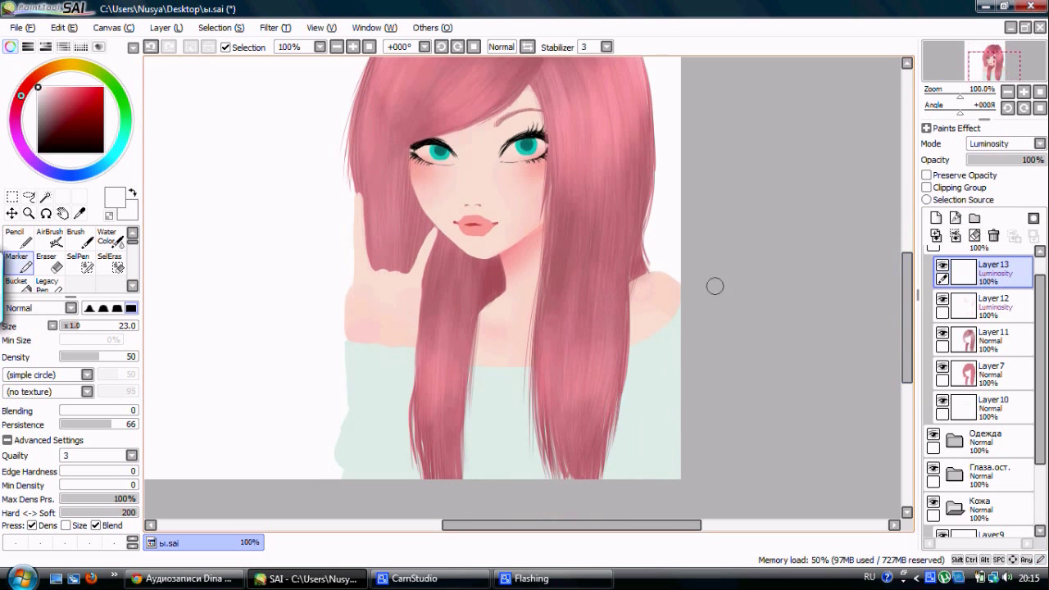
pyautogui.press('b')
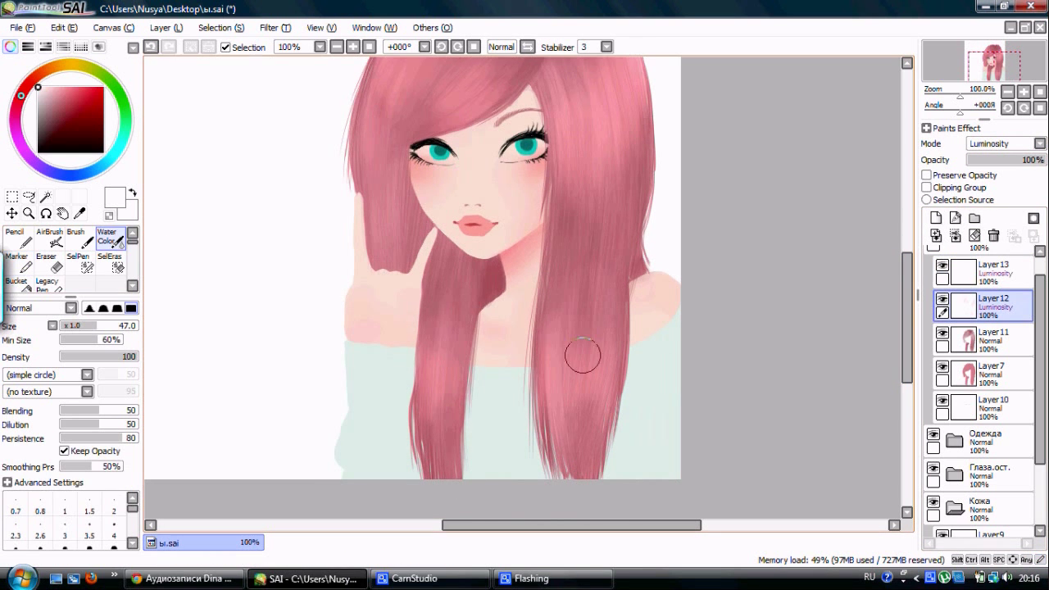
pyautogui.click(945, 307)
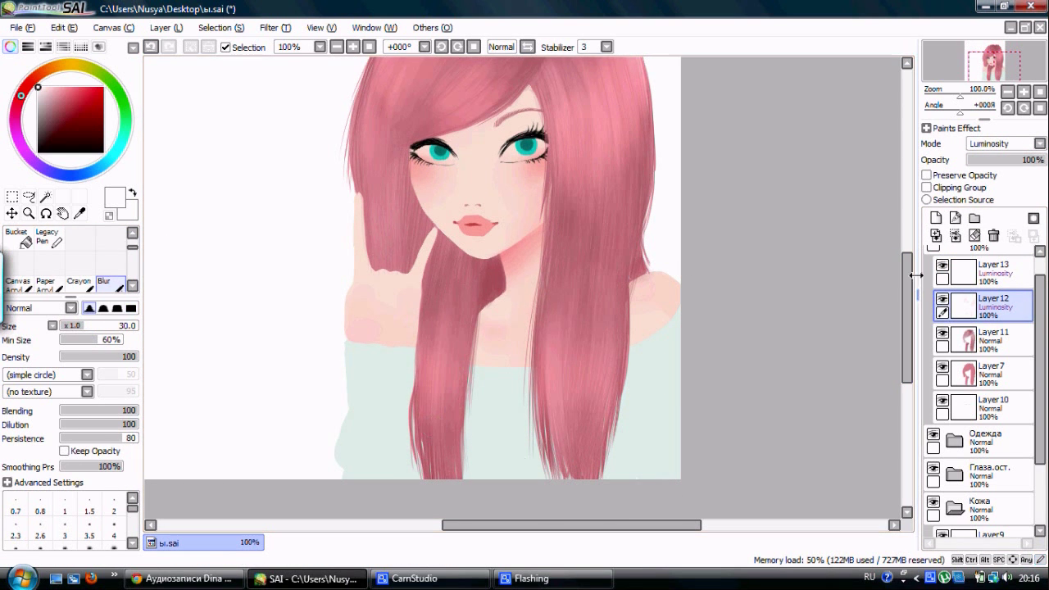
# - Soften the outer edges of the hair on Layer11 and Layer7 with the Blur tool at size 30
pyautogui.scroll(3, 885, 279)
pyautogui.click(992, 336)
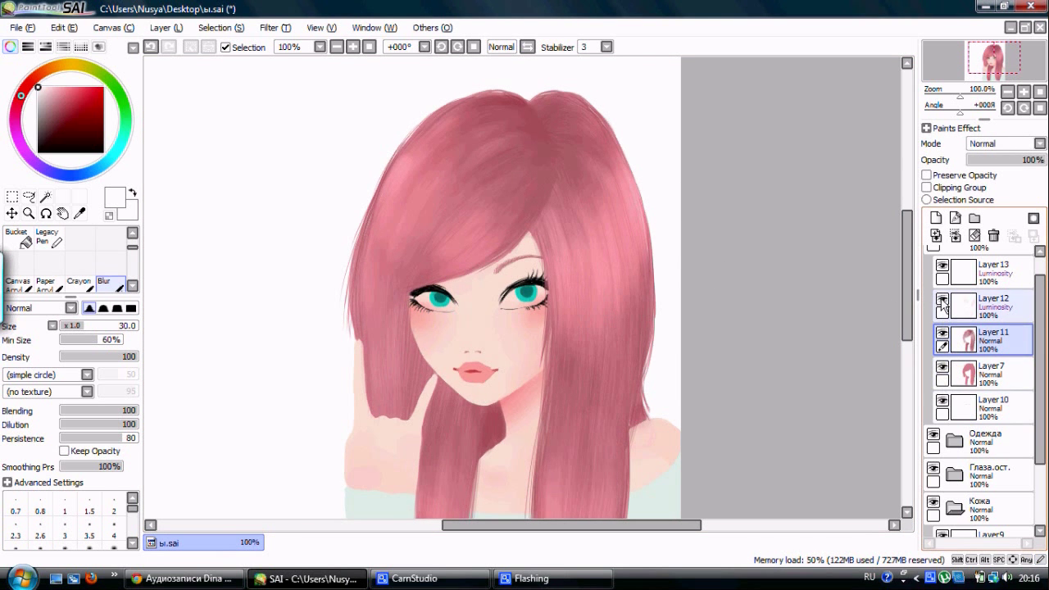
pyautogui.moveTo(358, 242); pyautogui.dragTo(378, 192)
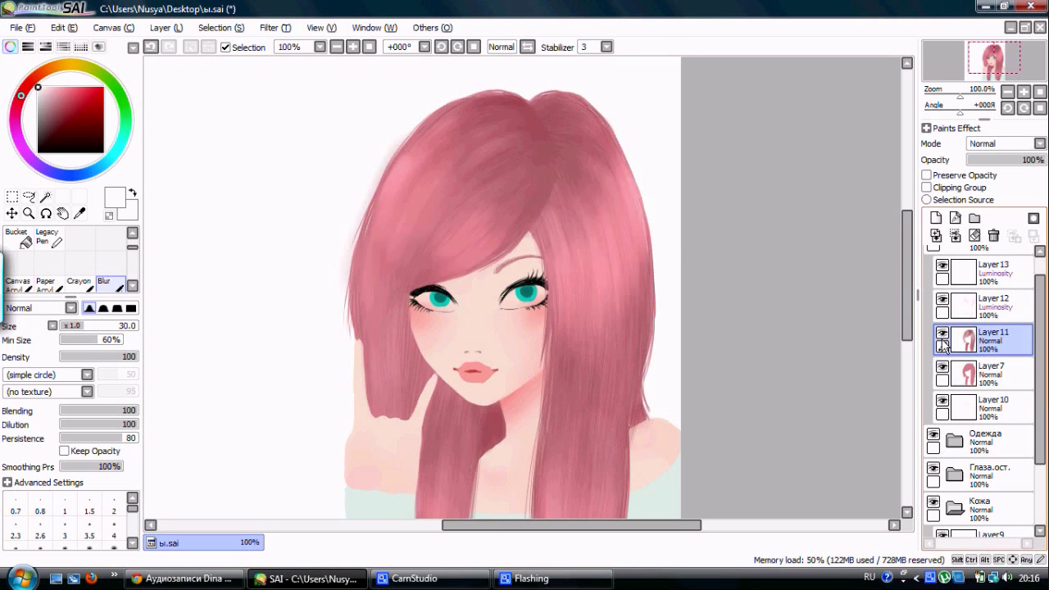
pyautogui.press('Down')
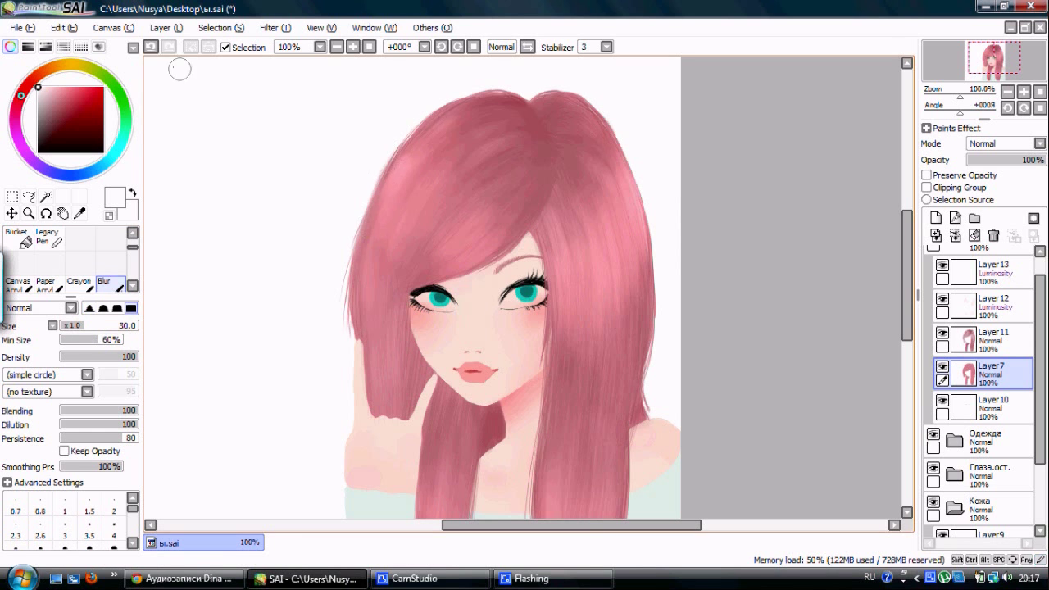
pyautogui.press('Up')
pyautogui.hotkey('ctrl', '+')
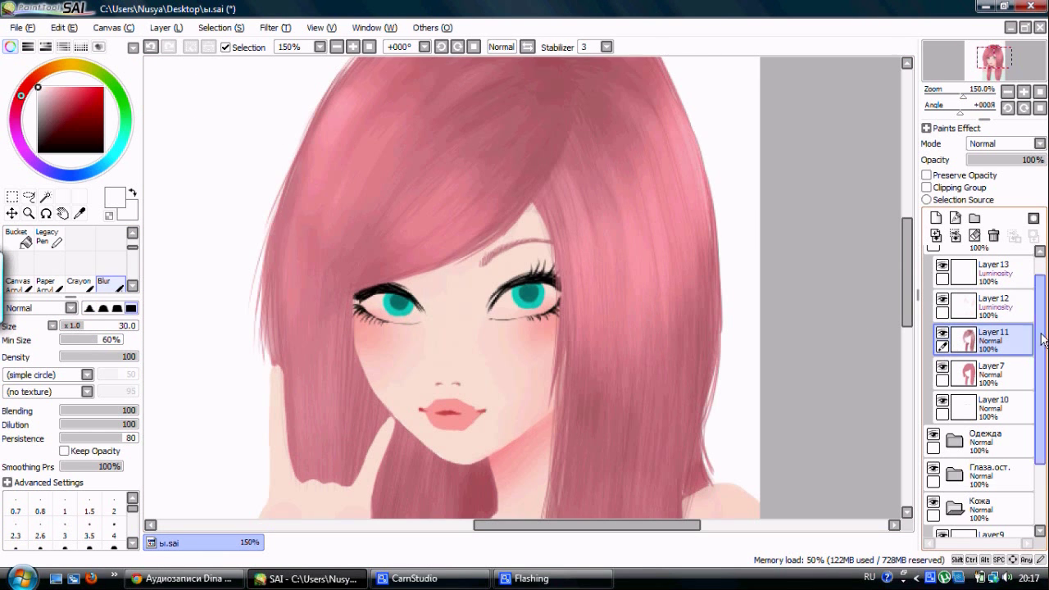
# - Draw thin strands along the outer hair outline on Layer7 in sampled dusty pink with the Crayon at size 3
pyautogui.scroll(3, 585, 98)
pyautogui.press('Down')
pyautogui.click(77, 281)
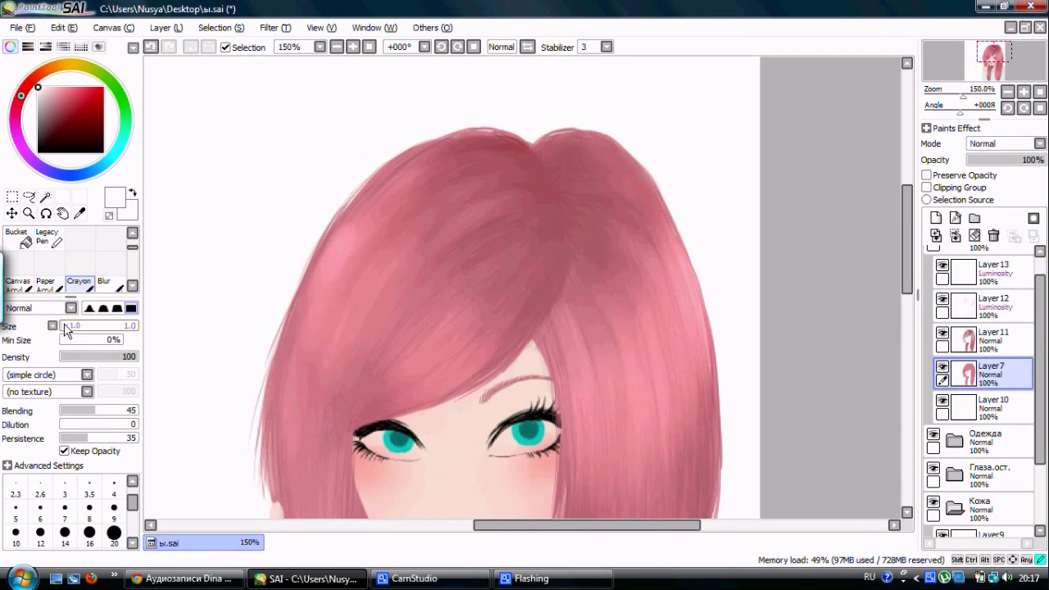
pyautogui.click(64, 494)
pyautogui.keyDown('alt'); pyautogui.click(659, 190); pyautogui.keyUp('alt')
pyautogui.hotkey('ctrl', '+')
pyautogui.hotkey('ctrl', '+')
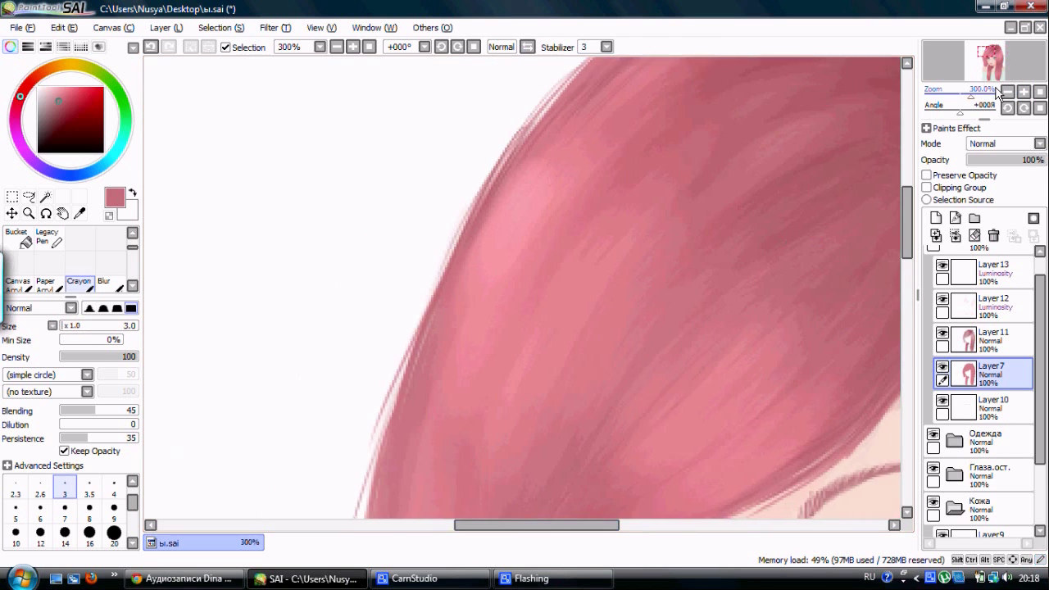
# - Add Layer14 for fine strands in sampled light pink at the fringe's outer edge and soften them with the Blur tool at size 30
pyautogui.hotkey('ctrl', '-')
pyautogui.hotkey('ctrl', '-')
pyautogui.keyDown('alt'); pyautogui.click(496, 251); pyautogui.keyUp('alt')
pyautogui.click(936, 218)
pyautogui.click(103, 281)
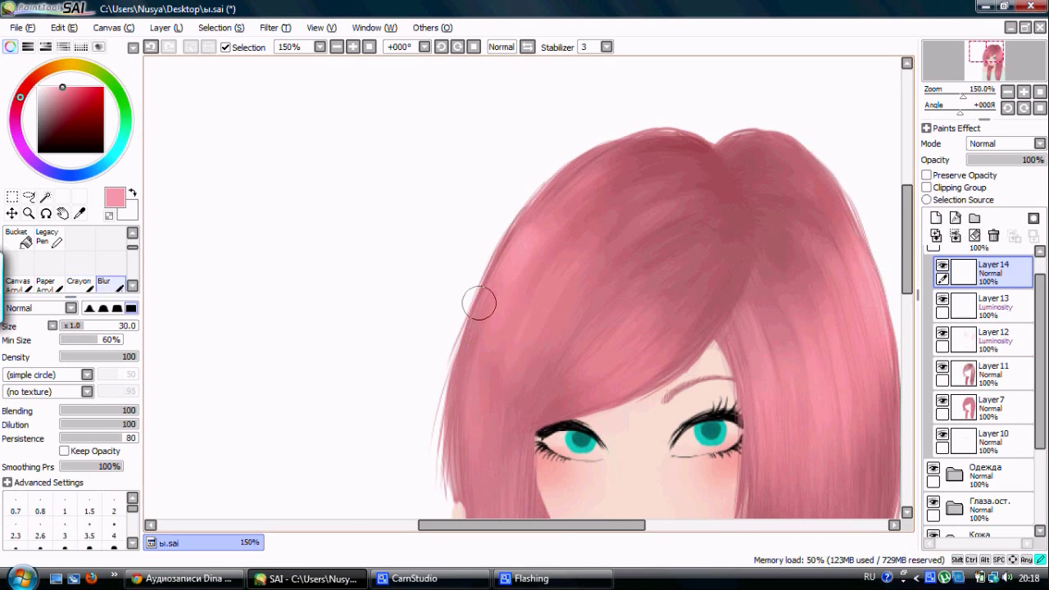
# - Draw darker pink strands around the crown on Layer14 with the Crayon at size 3 and blend them with the Blur tool
pyautogui.press('c')
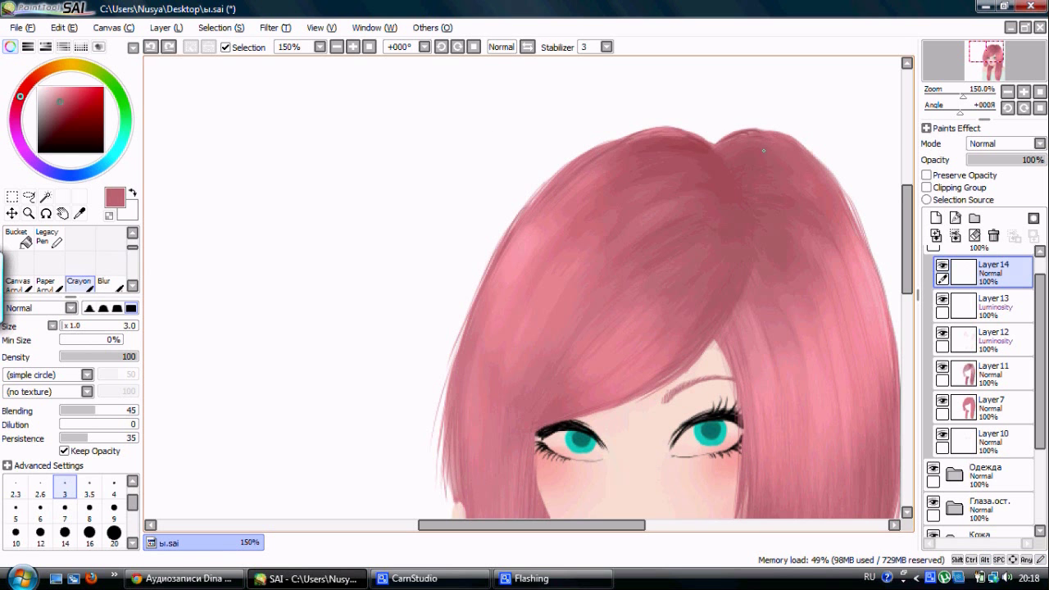
pyautogui.press('b')
pyautogui.hotkey('ctrl', '-')
pyautogui.hotkey('ctrl', '-')
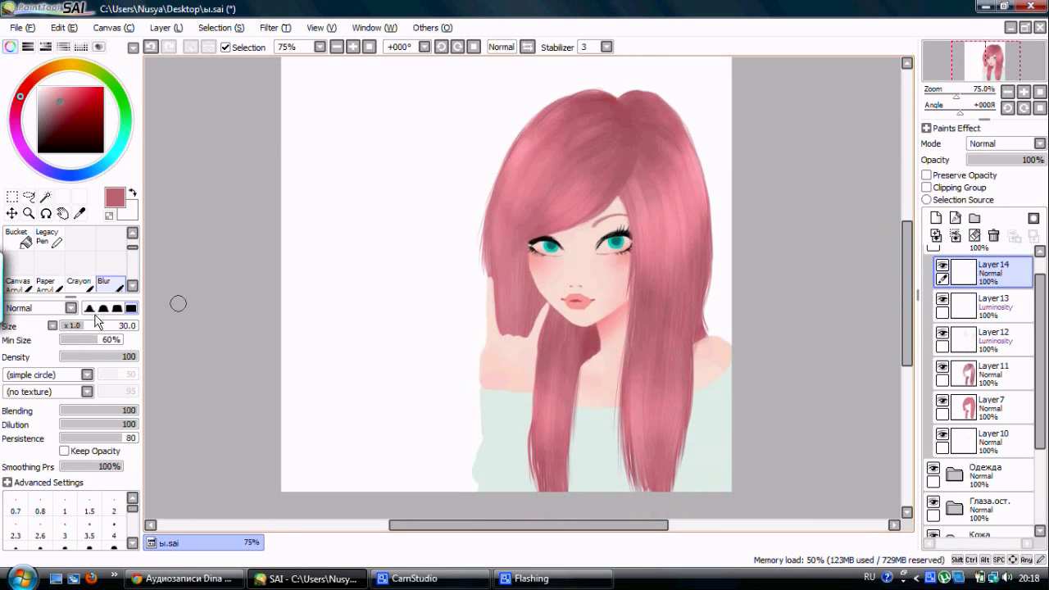
# - Draw loose flyaway strands along the hair's outer sides and lengths on Layer14 in sampled light pink with the size 3 Crayon
pyautogui.press('c')
pyautogui.hotkey('ctrl', '+')
pyautogui.keyDown('alt'); pyautogui.click(513, 309); pyautogui.keyUp('alt')
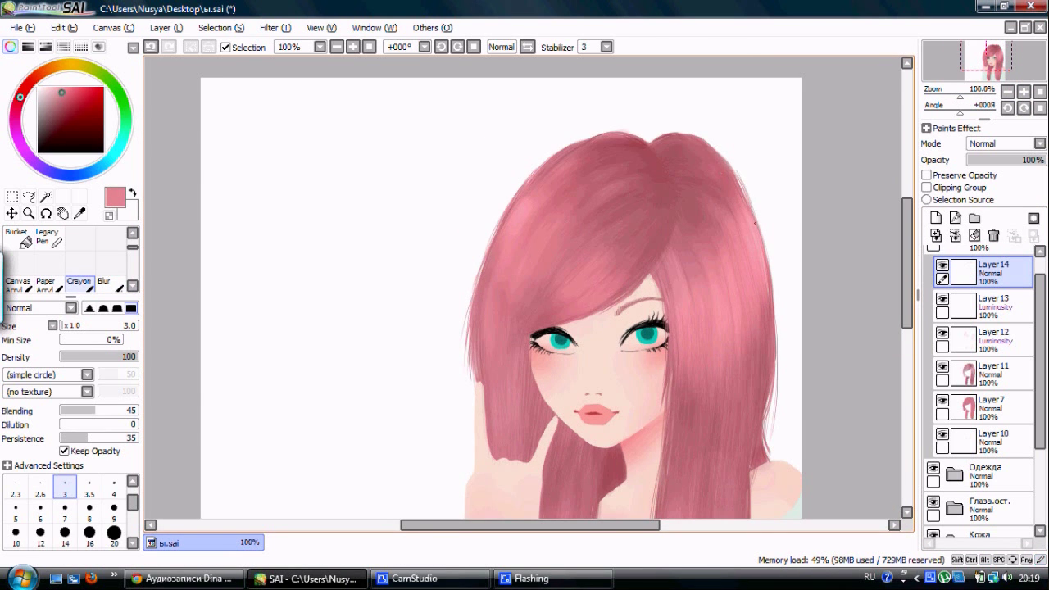
pyautogui.scroll(-5, 842, 263)
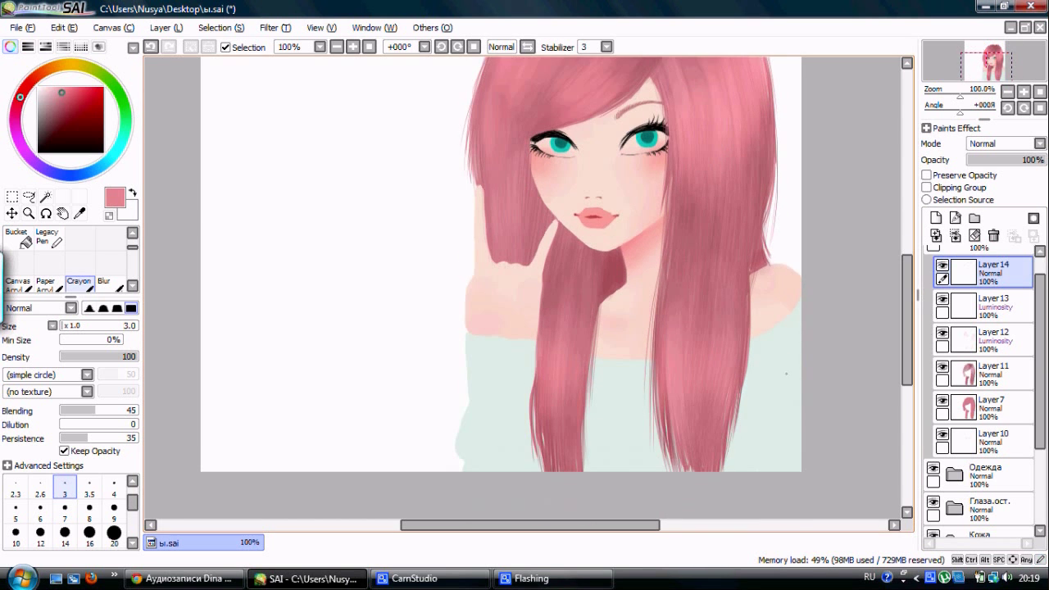
pyautogui.scroll(3, 518, 281)
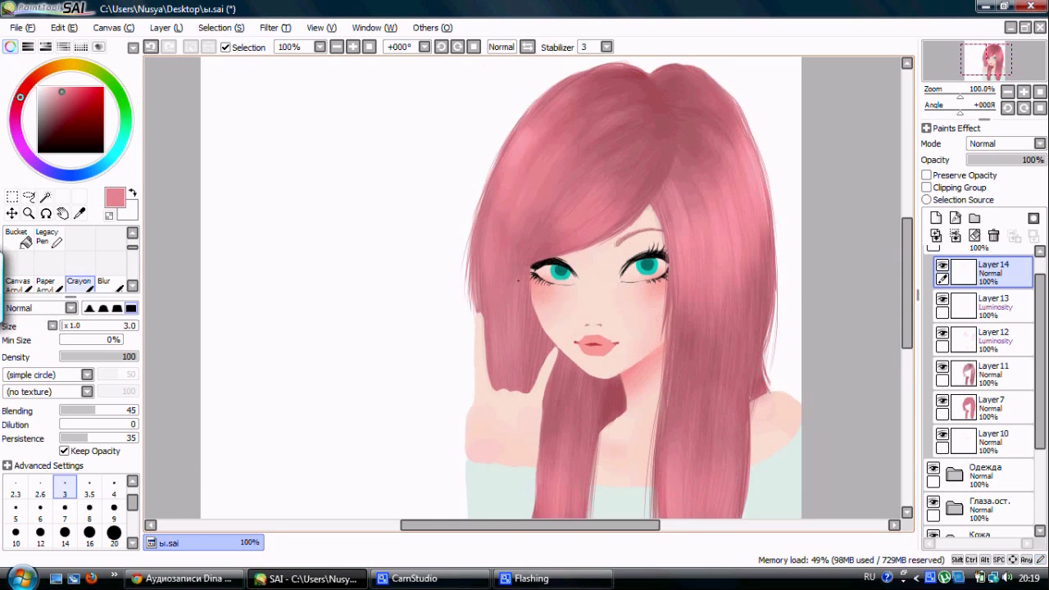
# - Add stray strands in sampled dark pink along the edges of the lower locks on Layer14 with the size 3 Crayon
pyautogui.hotkey('ctrl', '-')
pyautogui.hotkey('ctrl', '+')
pyautogui.hotkey('ctrl', '+')
pyautogui.keyDown('alt'); pyautogui.click(742, 207); pyautogui.keyUp('alt')
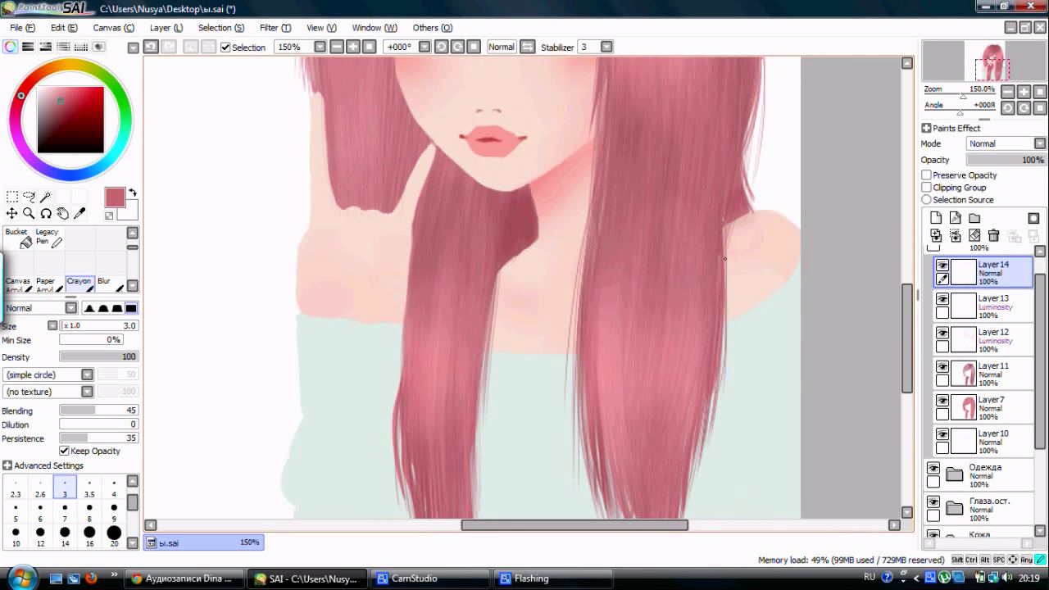
# - Toggle the visibility of Layer11 to check the painted hair around the raised hand
pyautogui.scroll(3, 909, 261)
pyautogui.click(984, 374)
pyautogui.press('e')
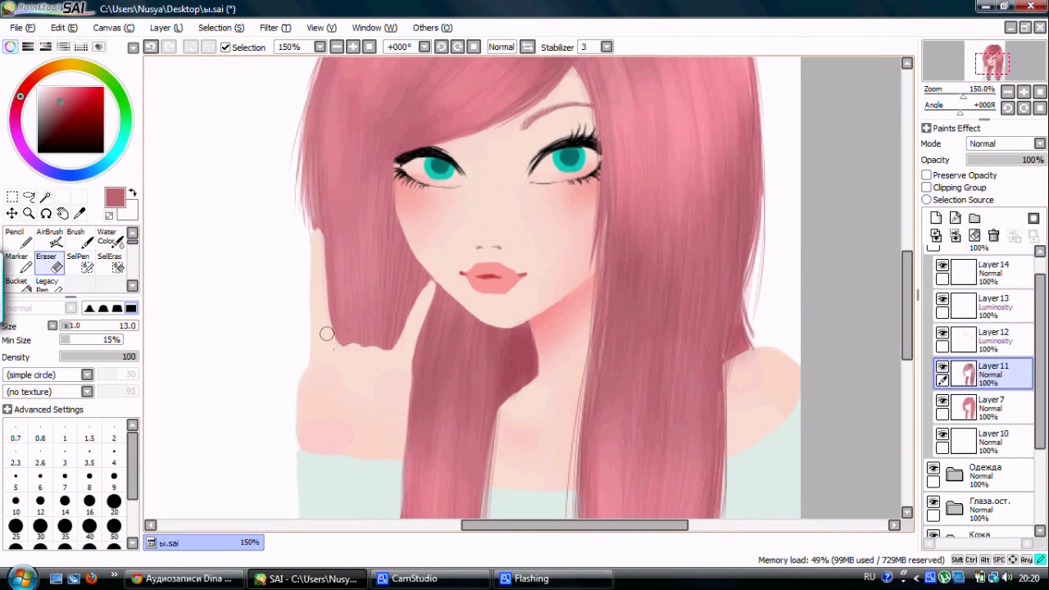
pyautogui.click(942, 367)
pyautogui.click(942, 373)
# - In the skin folder Кожа, shade the bare shoulder beside the hair in pink on Layer9 and blend it with Water Color at size 47
pyautogui.click(954, 245)
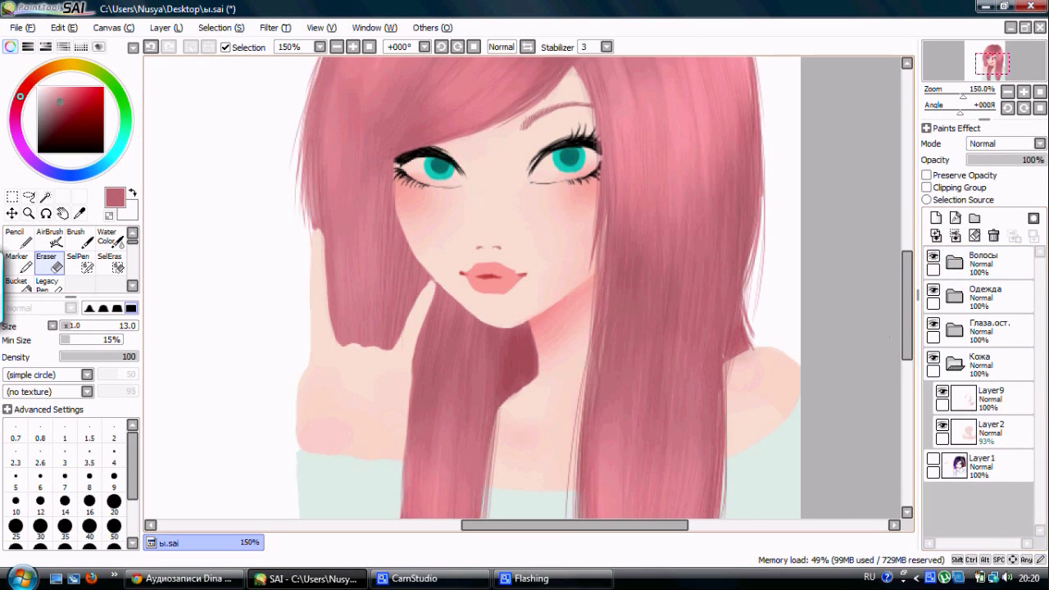
pyautogui.moveTo(909, 305); pyautogui.dragTo(908, 321)
pyautogui.click(992, 399)
pyautogui.press('b')
pyautogui.hotkey('ctrl', '-')
pyautogui.click(45, 197)
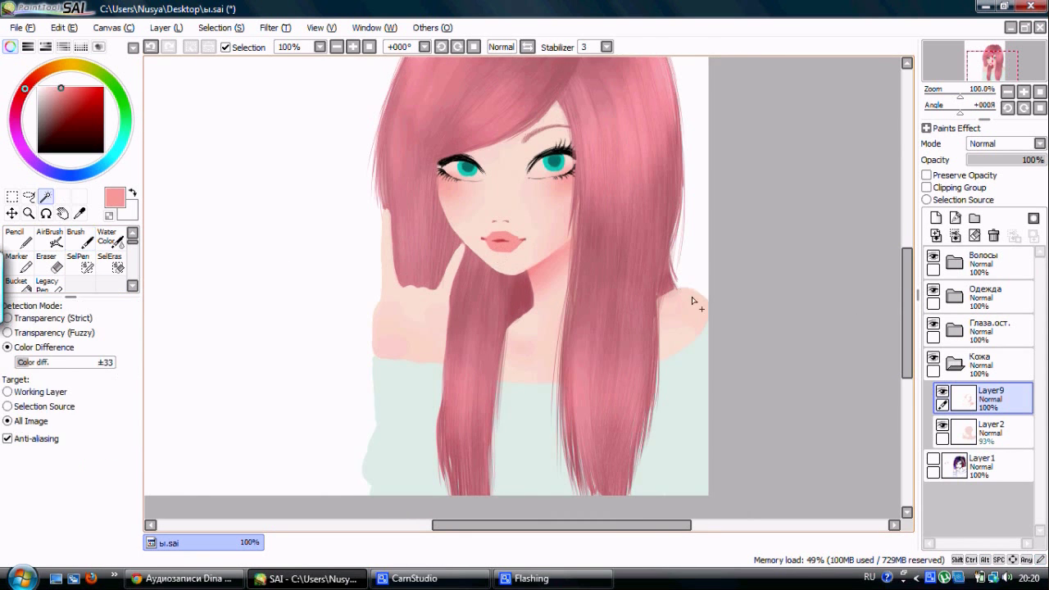
pyautogui.click(688, 320)
pyautogui.press('b')
pyautogui.press('c')
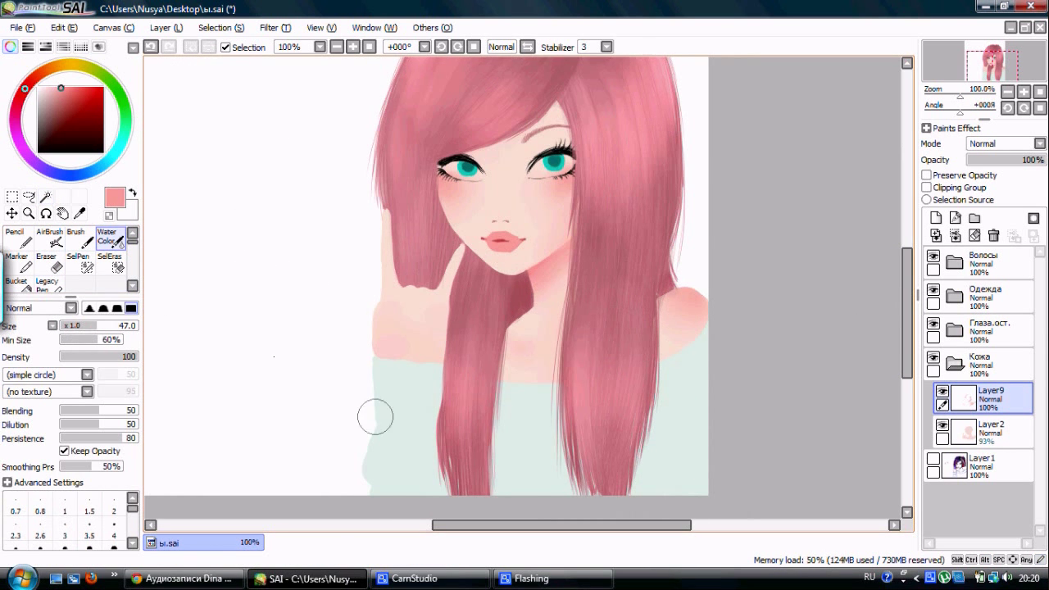
# - Add pink shading across the chest above the neckline and on the nose on Layer9, blending with Water Color at size 47
pyautogui.press('b')
pyautogui.press('c')
pyautogui.moveTo(534, 330); pyautogui.dragTo(562, 318)
pyautogui.press('b')
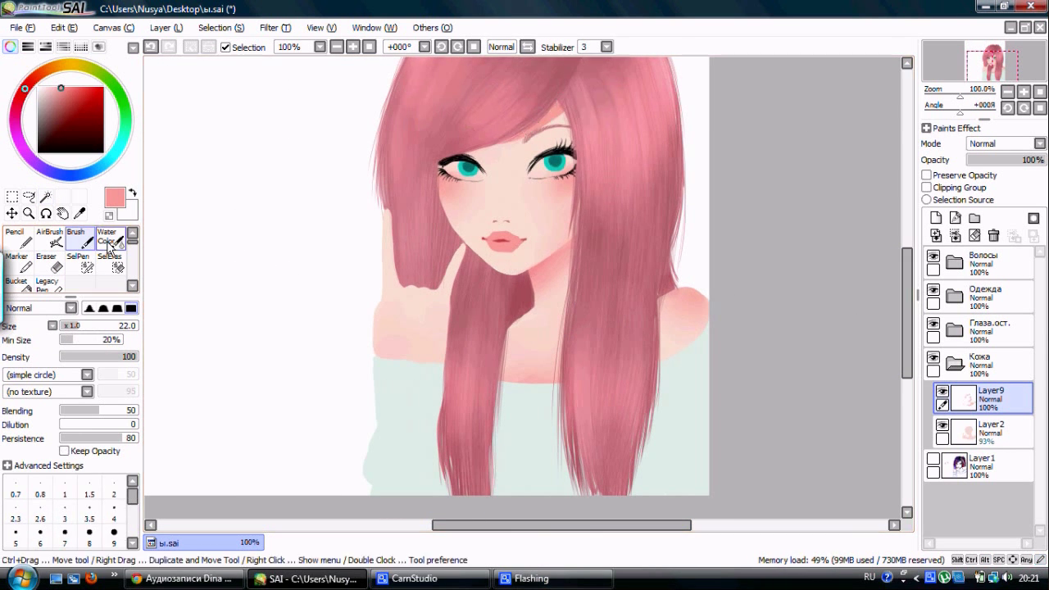
pyautogui.click(108, 243)
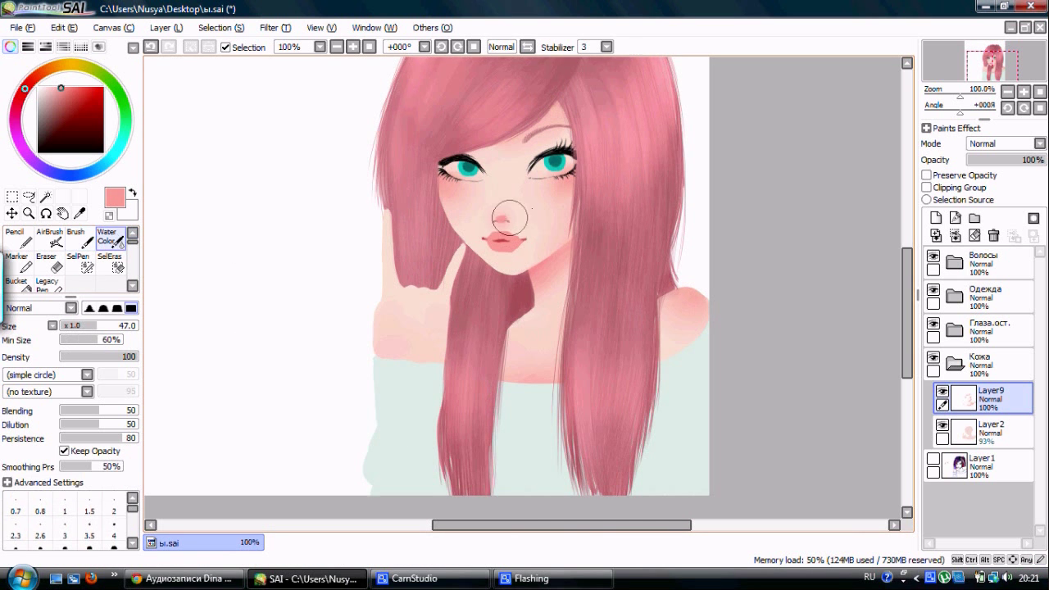
pyautogui.scroll(-1, 511, 217)
pyautogui.scroll(3, 574, 492)
# - Add Layer15 to the skin folder for the hand details, showing the Layer1 sketch through Layer2 at 75% opacity as a guide
pyautogui.click(935, 217)
pyautogui.scroll(1, 574, 327)
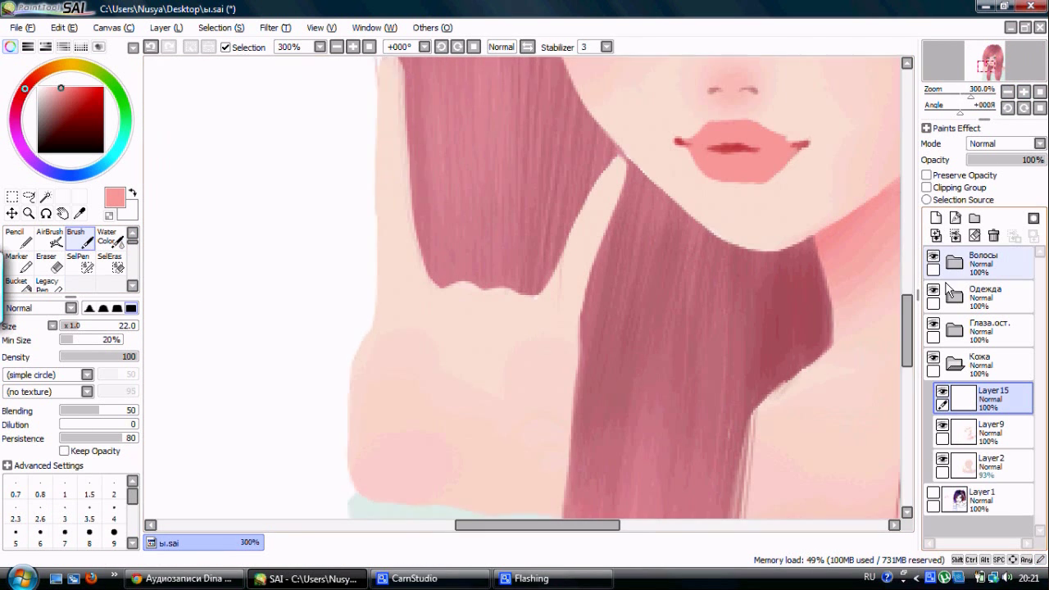
pyautogui.press('m')
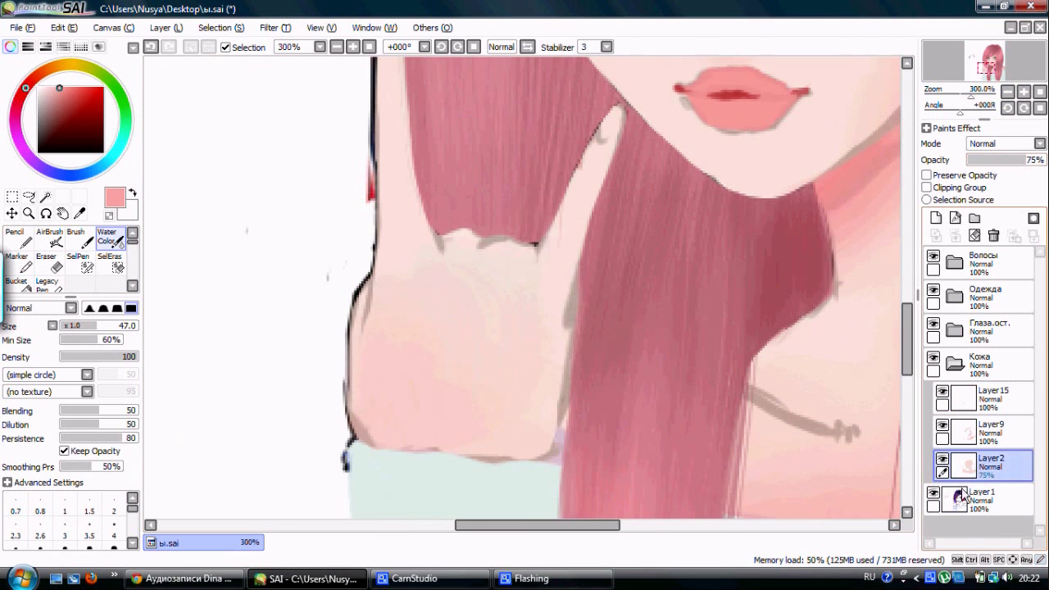
pyautogui.click(992, 399)
pyautogui.press('b')
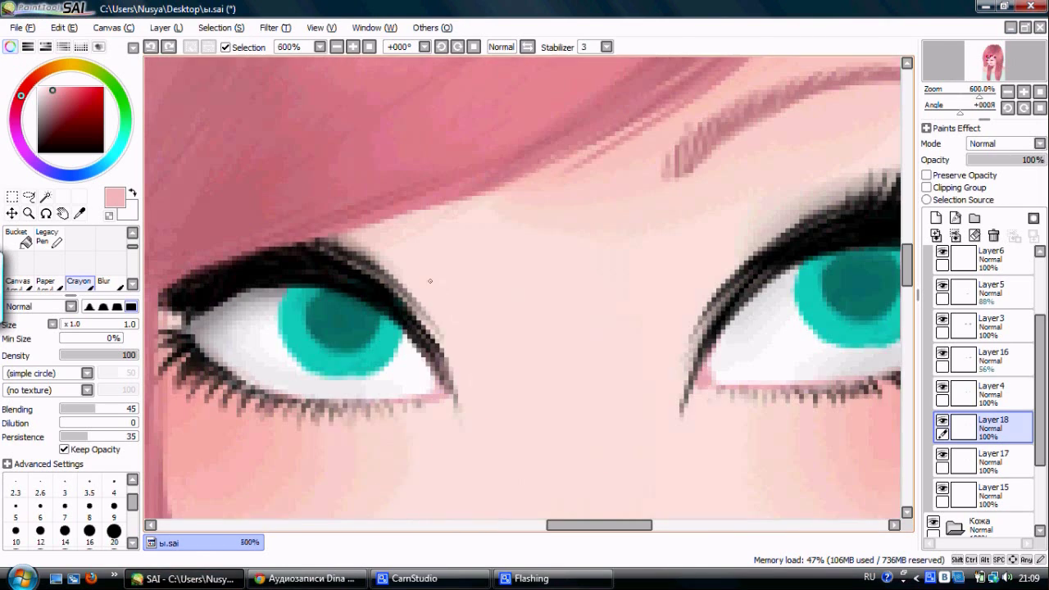
# - Shade the irises around the pupils on Layer4 in sampled dark teal with the Marker at size 11
pyautogui.click(992, 392)
pyautogui.scroll(2, 386, 287)
pyautogui.keyDown('alt'); pyautogui.click(341, 288); pyautogui.keyUp('alt')
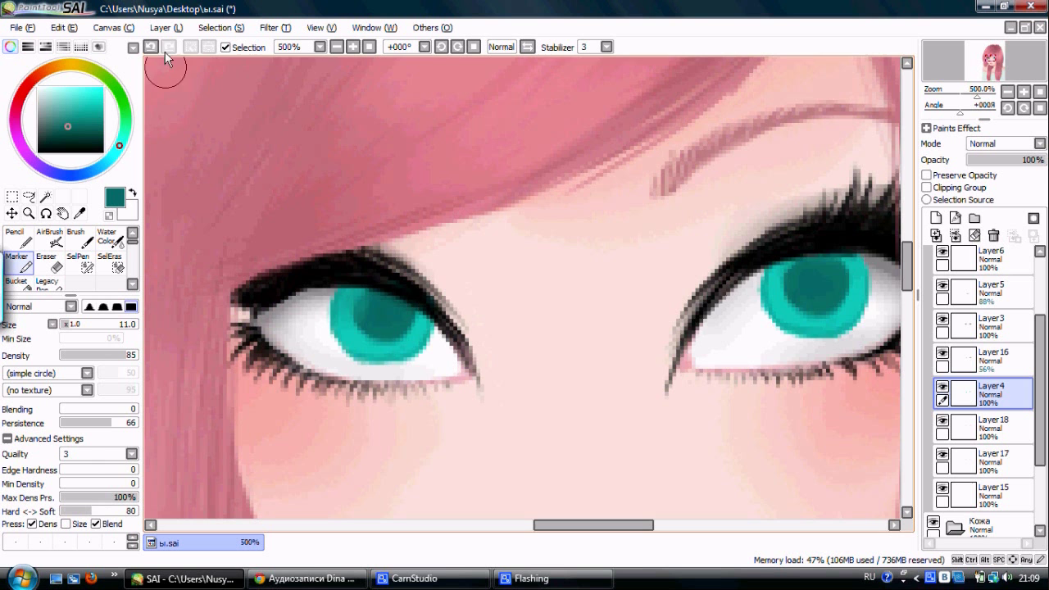
# - Add Layer19 and paint light cyan reflections along the lower part of the irises with the Marker at size 8
pyautogui.hotkey('ctrl', 'shift', 'n')
pyautogui.scroll(1, 462, 301)
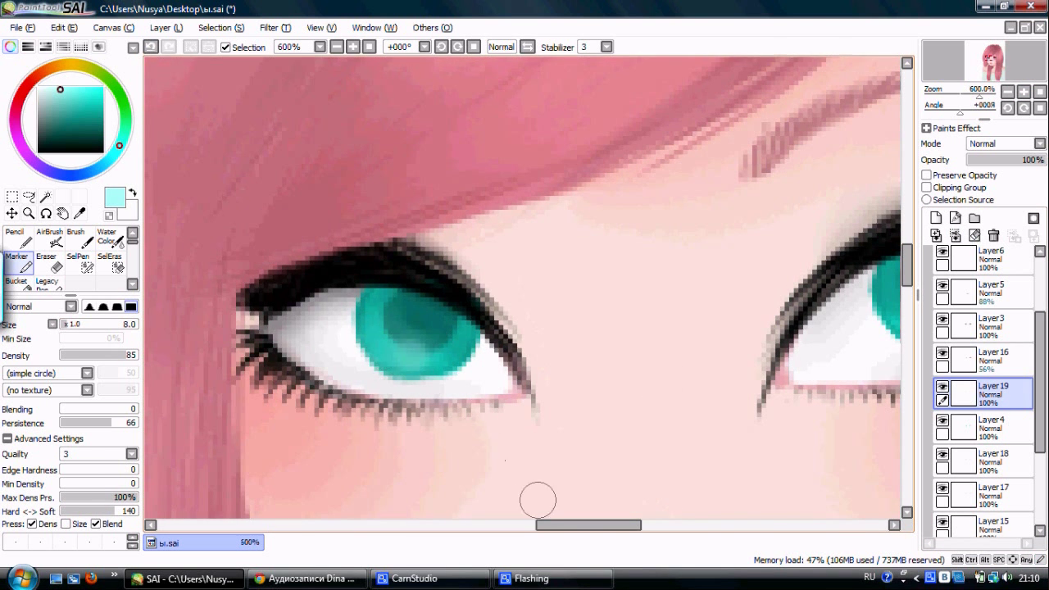
pyautogui.scroll(-1, 538, 500)
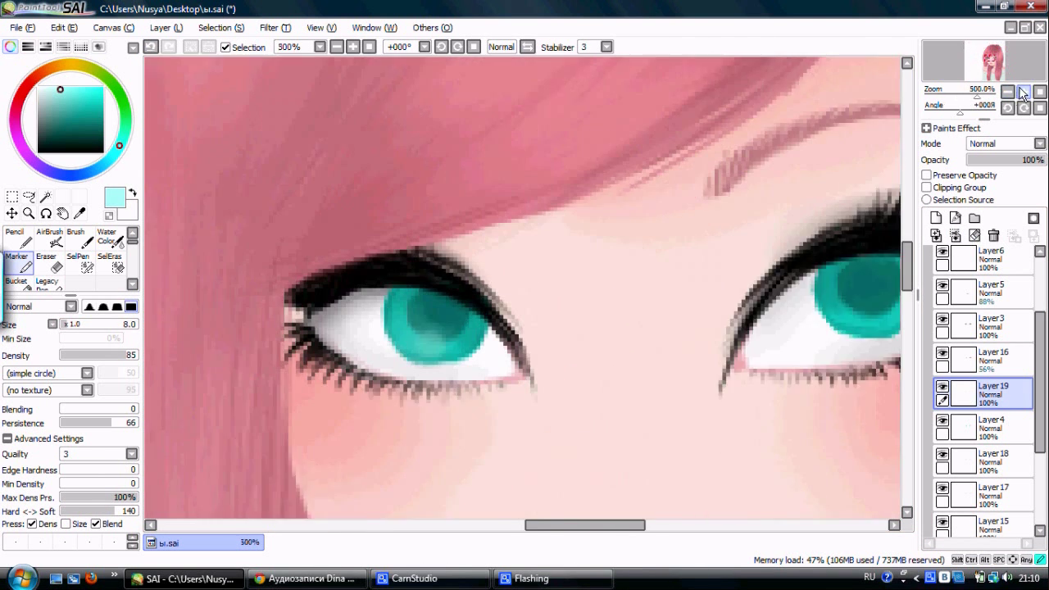
pyautogui.scroll(1, 597, 524)
# - Add Layer20 in Luminosity mode, paint a light cyan glow in the lower irises and trim it with the Eraser at size 3
pyautogui.hotkey('ctrl', 'shift', 'n')
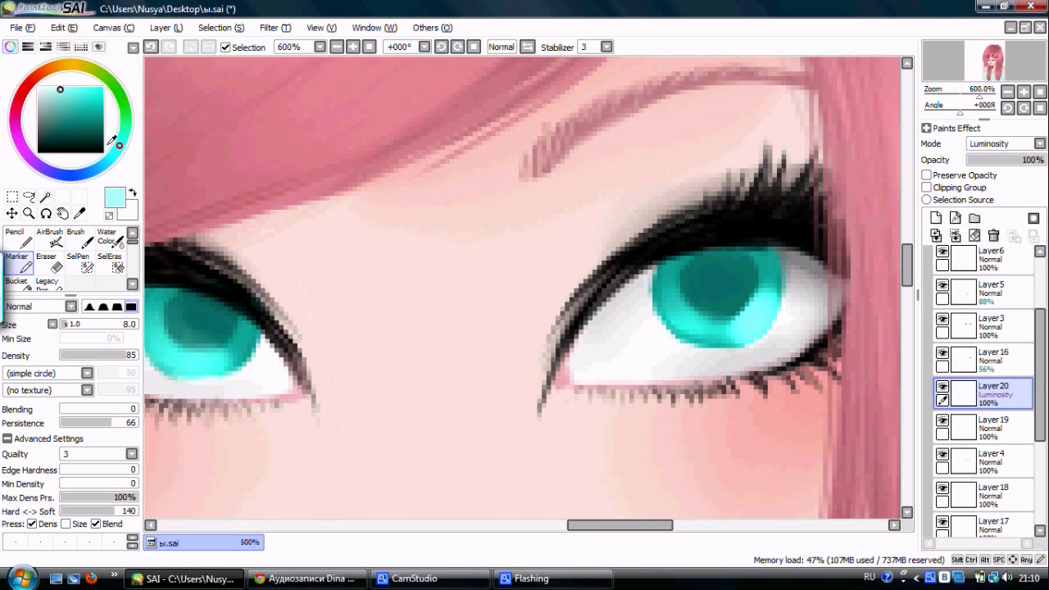
pyautogui.press('e')
pyautogui.click(1023, 92)
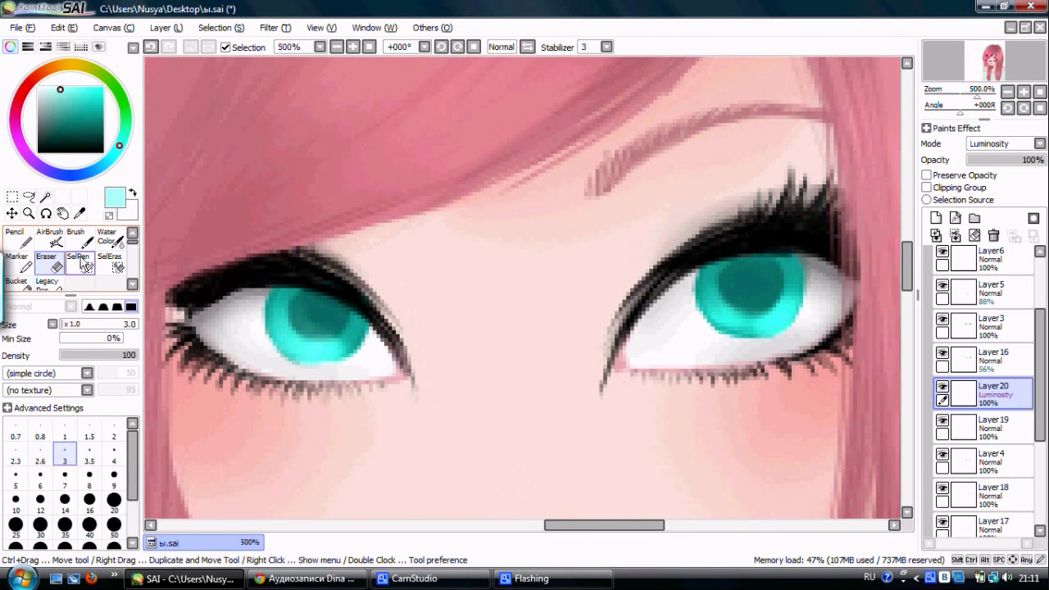
pyautogui.click(108, 237)
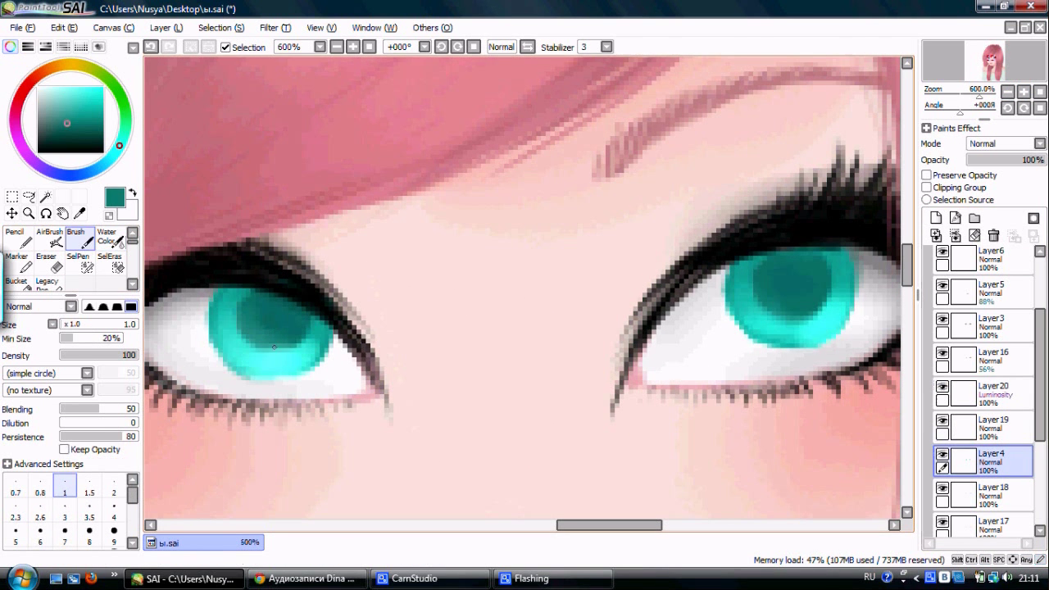
# - Refine the pupils on Layer4 in dark teal with the Crayon at size 1 and soften them with the Blur tool at size 8
pyautogui.click(131, 284)
pyautogui.click(79, 262)
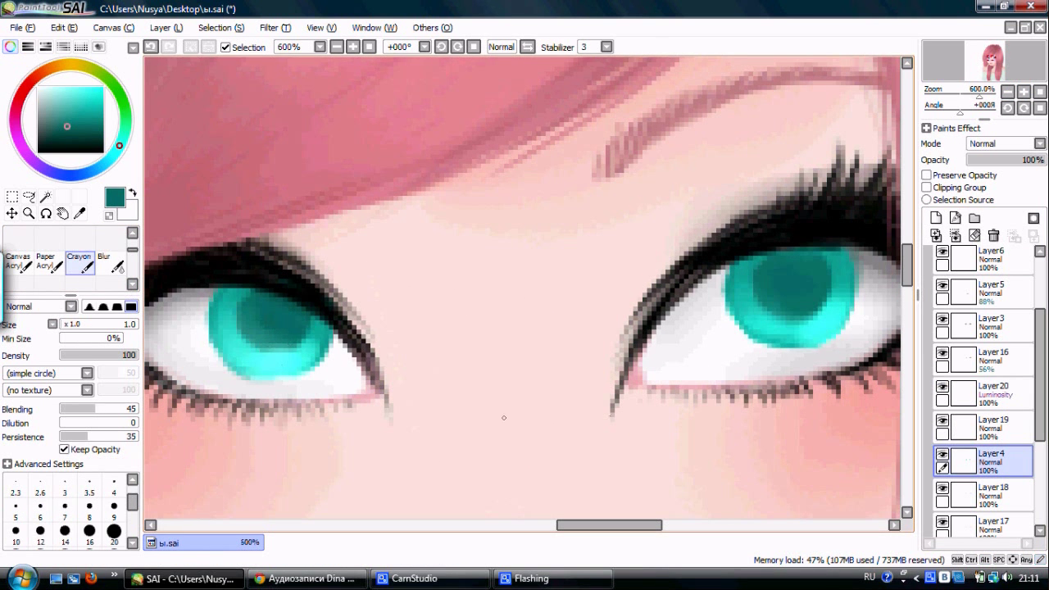
pyautogui.click(949, 394)
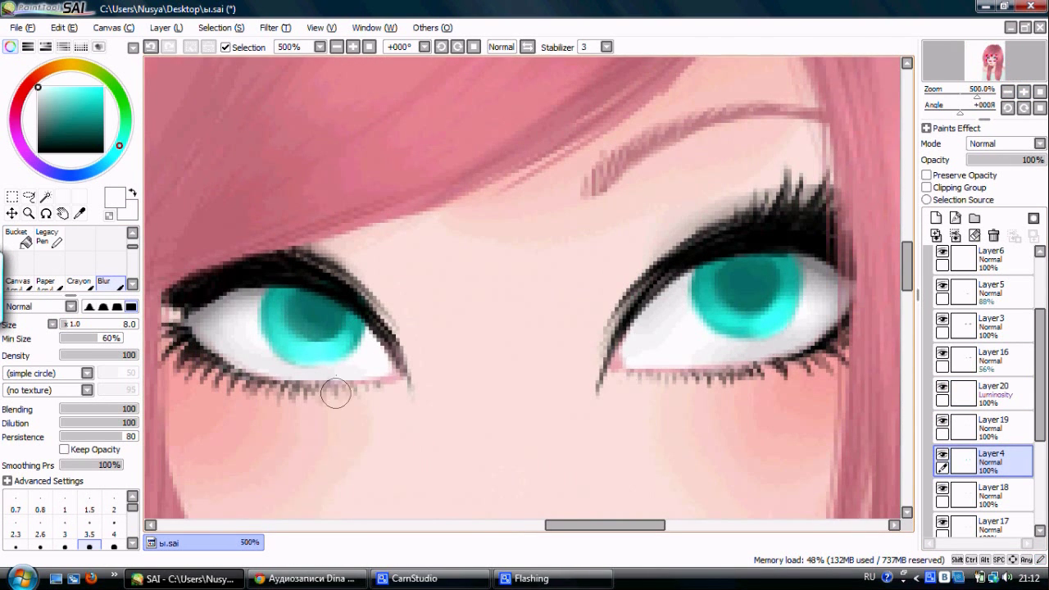
# - Brighten the irises with fine white strokes on a new Luminosity Layer21 and add round white catchlights on Layer22 with the Crayon at size 9
pyautogui.click(982, 433)
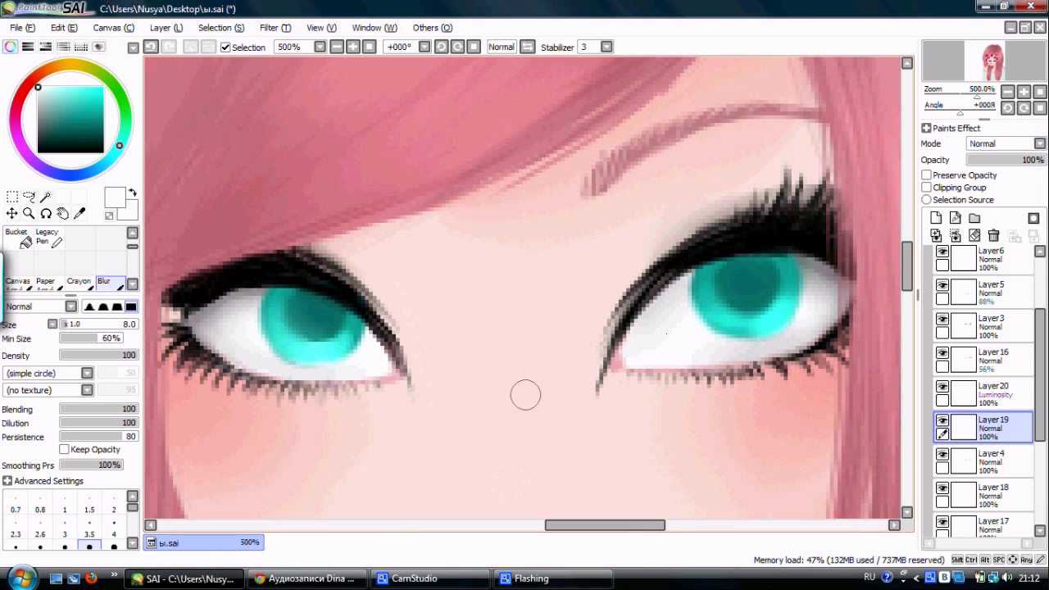
pyautogui.hotkey('ctrl', 'shift', 'n')
pyautogui.press('m')
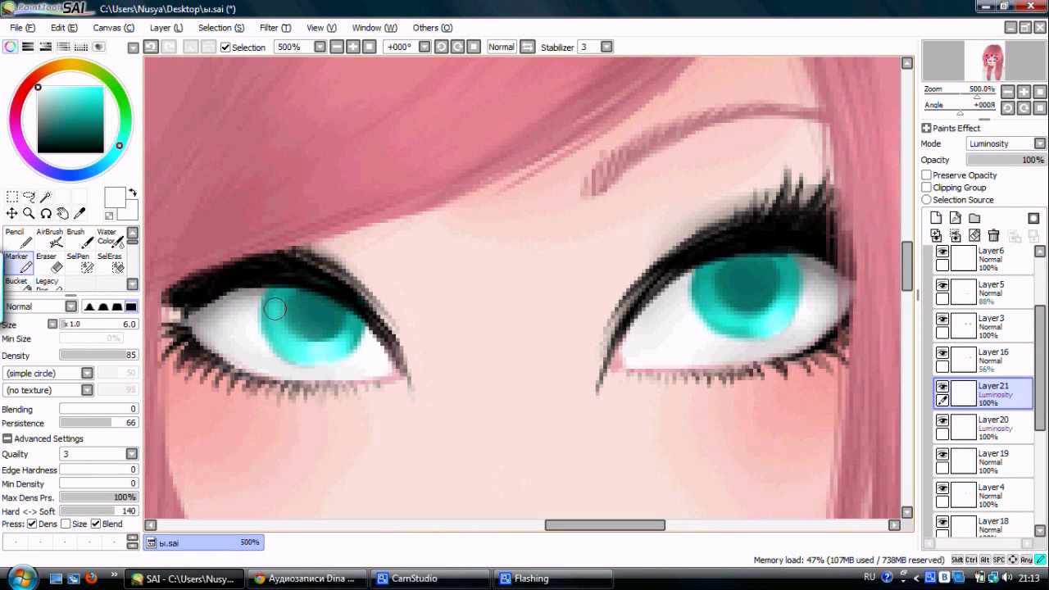
pyautogui.press('c')
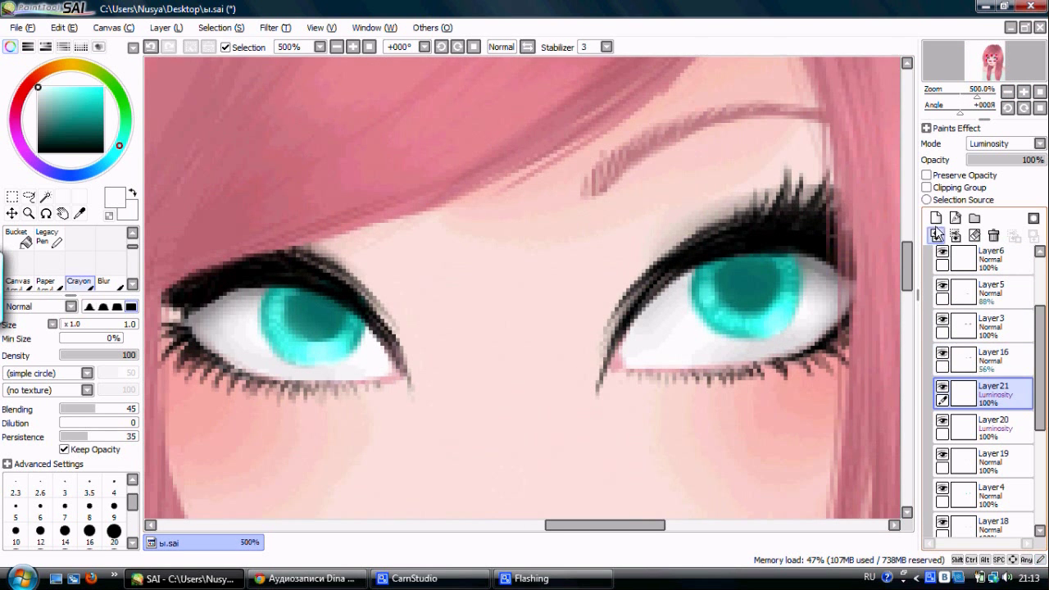
pyautogui.click(96, 343)
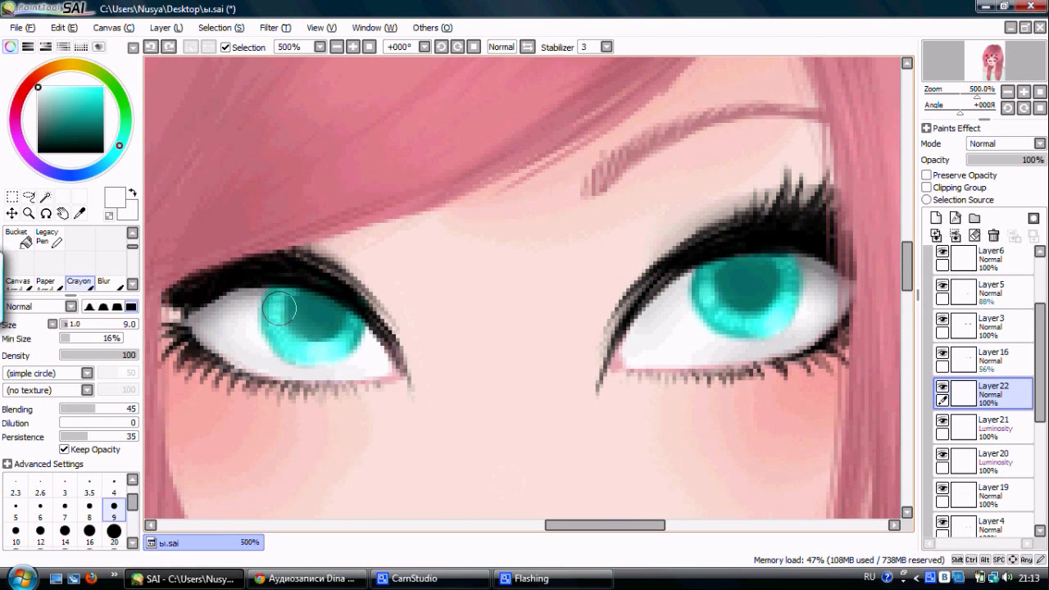
pyautogui.press('b')
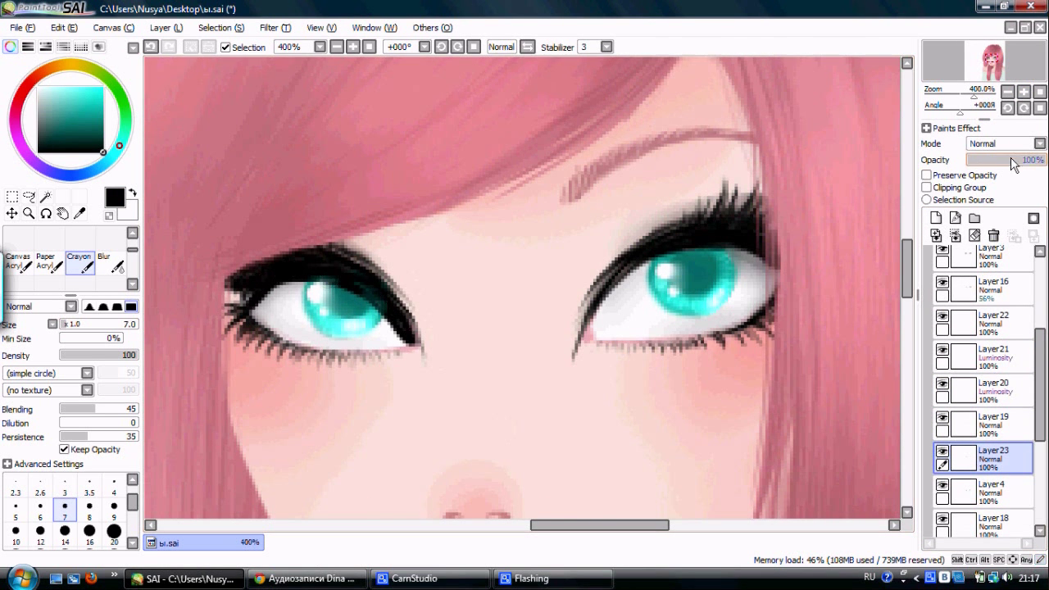
# - Set Layer23 to 56% opacity and soften its black shading under the upper eyelids with the Blur tool at size 8
pyautogui.click(1012, 159)
pyautogui.moveTo(598, 313); pyautogui.dragTo(623, 283)
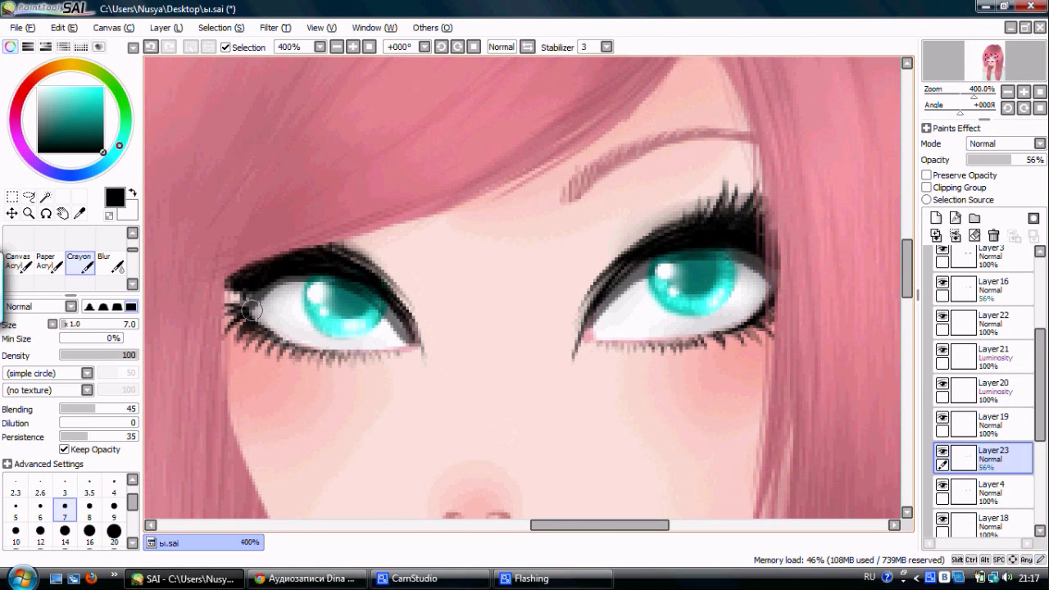
pyautogui.press('b')
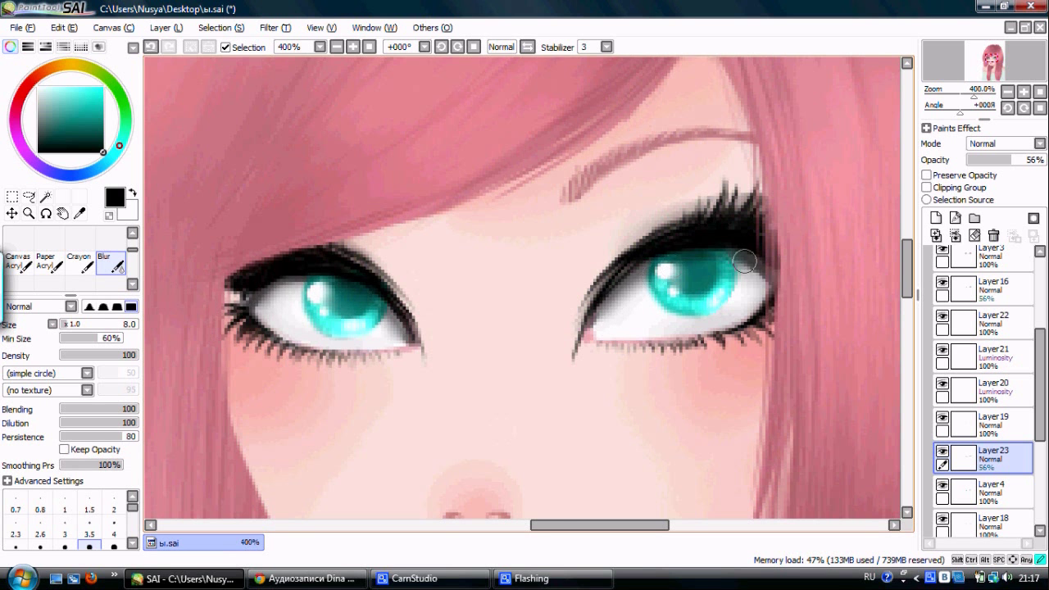
# - Reduce the opacity of the eyeball shading on Layer23 to 11%
pyautogui.scroll(-5, 744, 261)
pyautogui.click(976, 159)
pyautogui.scroll(4, 619, 494)
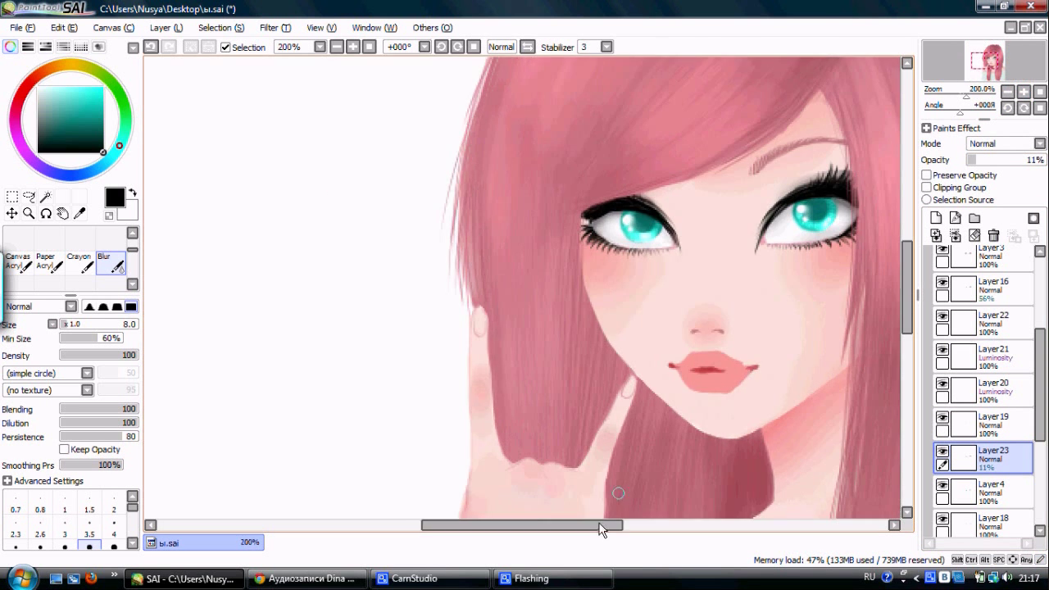
# - Soften the edge of the upper eyelids on Layer3 with the Blur tool at size 8
pyautogui.scroll(2, 757, 199)
pyautogui.scroll(1, 758, 199)
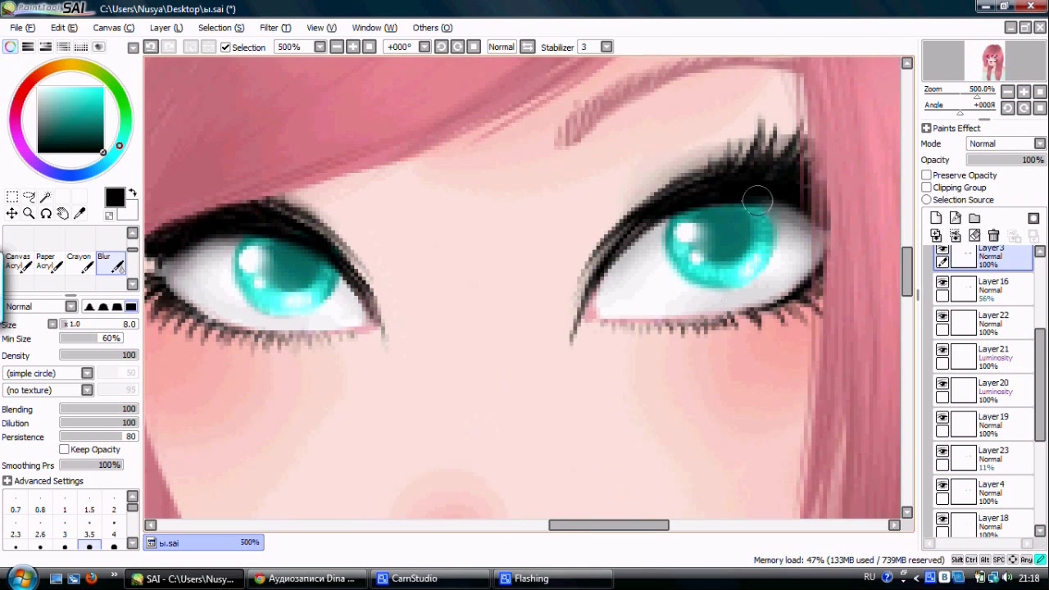
pyautogui.scroll(-4, 758, 199)
pyautogui.scroll(5, 757, 199)
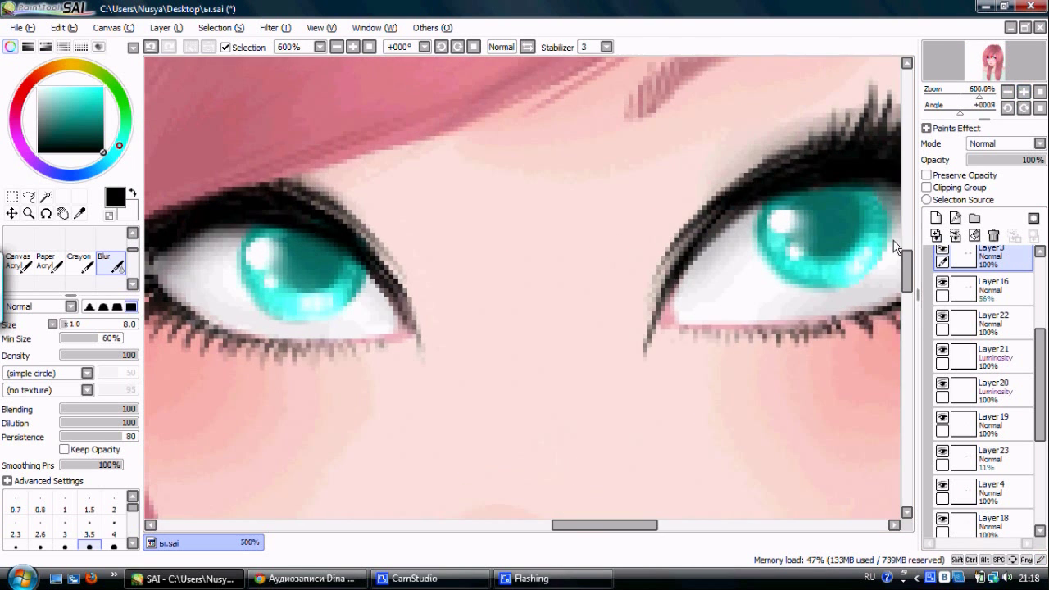
pyautogui.scroll(-5, 896, 246)
pyautogui.scroll(4, 896, 246)
# - Try adding a tiny white catchlight beside the pupil on Layer22 with the Crayon at size 1
pyautogui.click(983, 323)
pyautogui.click(79, 262)
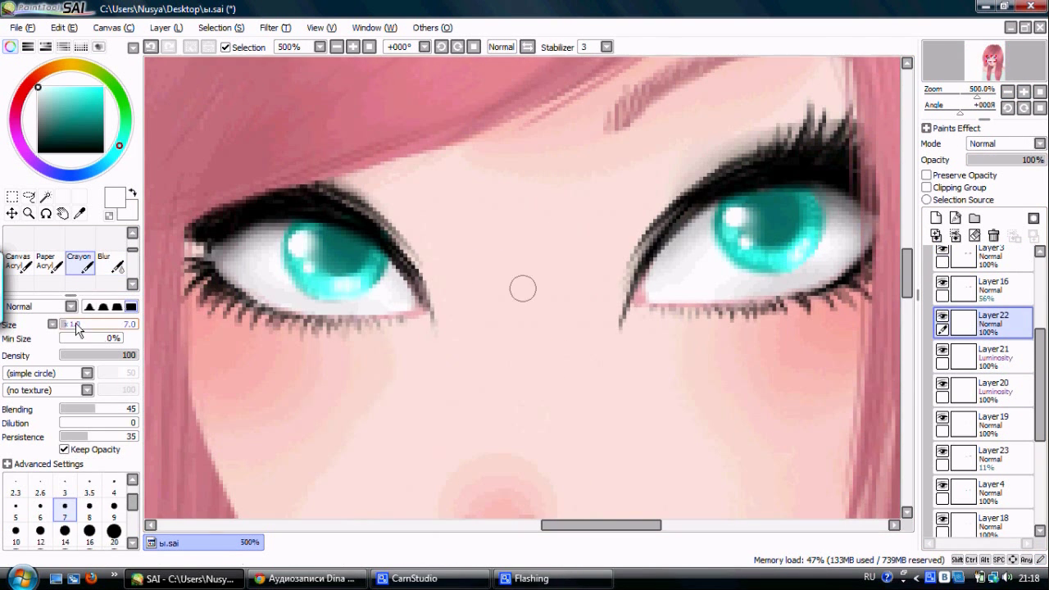
pyautogui.moveTo(76, 328); pyautogui.dragTo(61, 325)
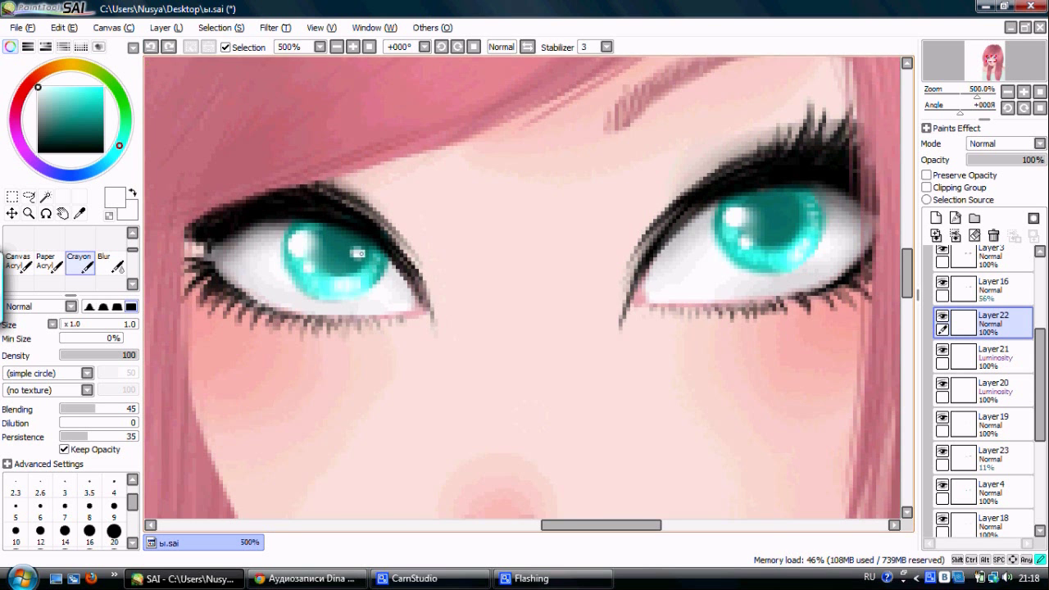
pyautogui.scroll(-3, 358, 254)
# - Try adding a soft white glow to the eyes on Layer22 with the Marker at size 17
pyautogui.press('m')
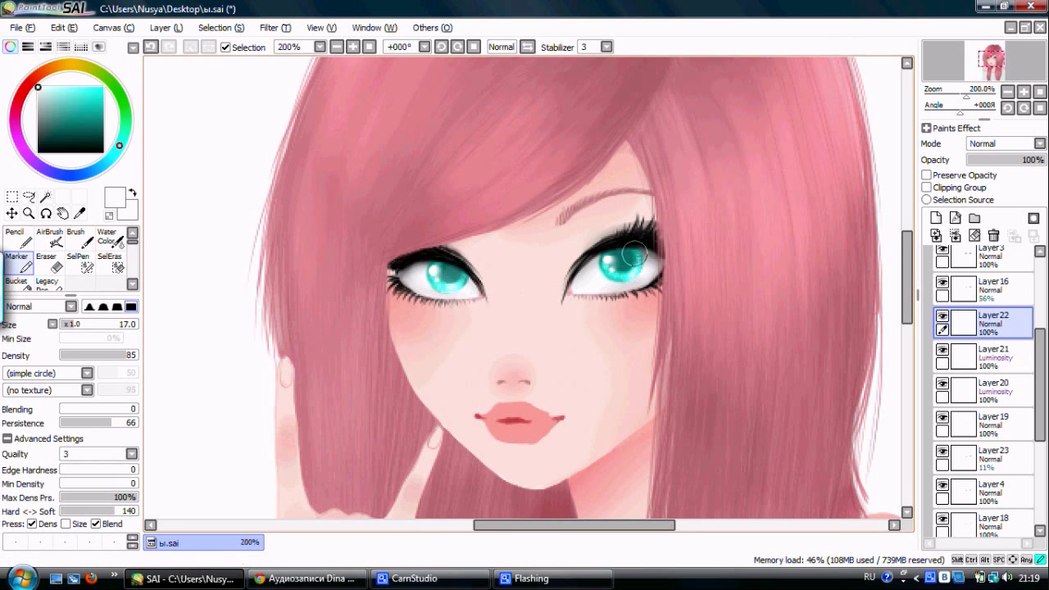
pyautogui.scroll(-3, 1026, 94)
pyautogui.scroll(5, 568, 525)
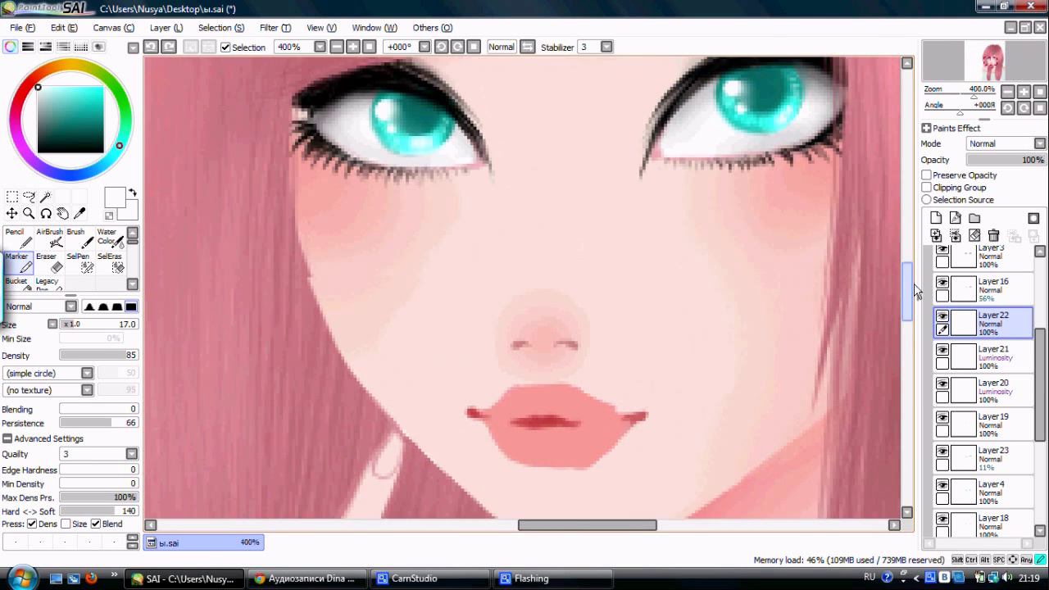
# - Select the lips layer, Layer5, in the folder Глаза.ост
pyautogui.scroll(3, 975, 377)
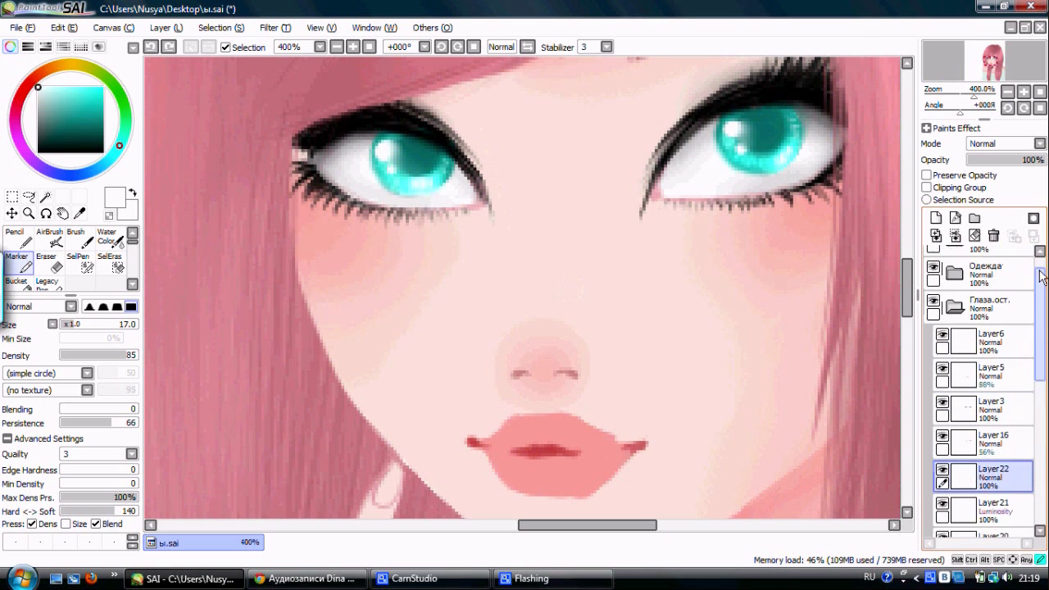
pyautogui.click(967, 361)
pyautogui.scroll(-3, 541, 328)
# - Switch to the browser, open the music album Зацепило, and return to the drawing in SAI
pyautogui.hotkey('alt', 'Tab')
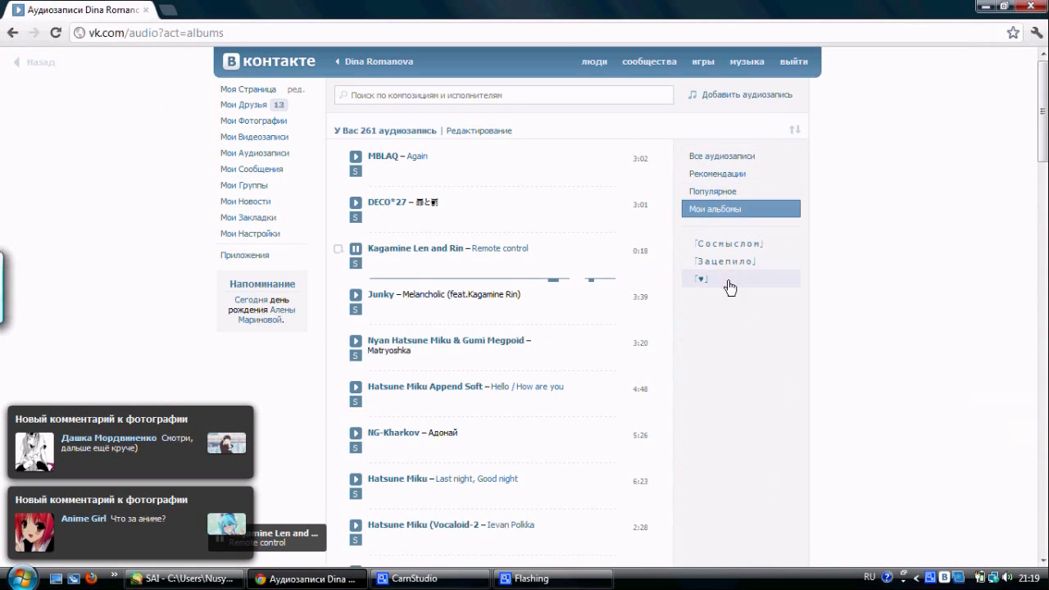
pyautogui.click(726, 261)
pyautogui.hotkey('alt', 'Tab')
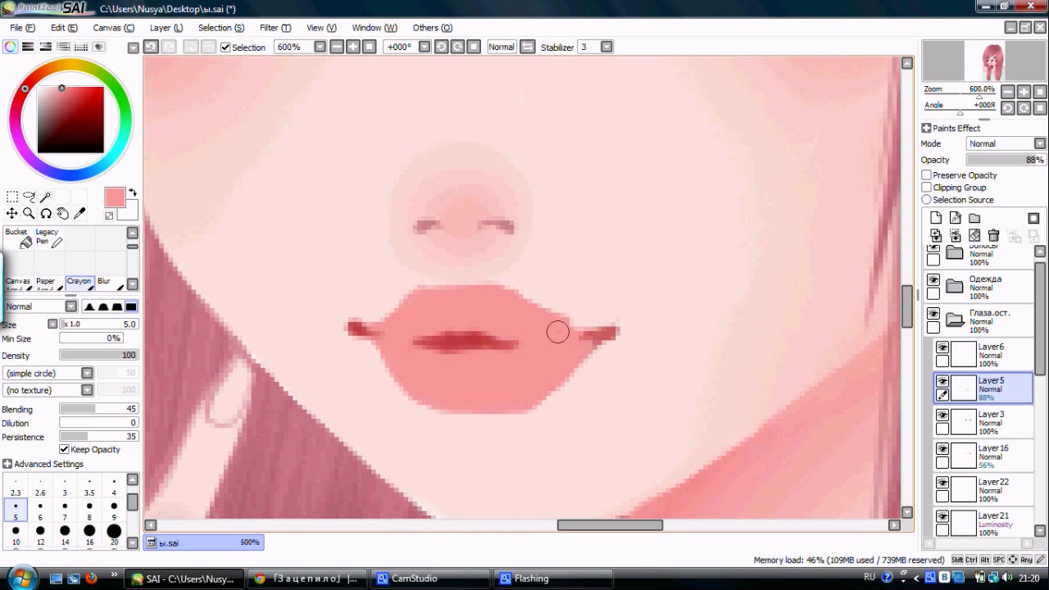
# - Even out the outline of the lips on Layer5 with the sampled pink Crayon at size 5 and the Eraser at size 3
pyautogui.press('e')
pyautogui.press('-')
pyautogui.press('-')
pyautogui.press('-')
pyautogui.press('-')
pyautogui.press('+')
pyautogui.press('+')
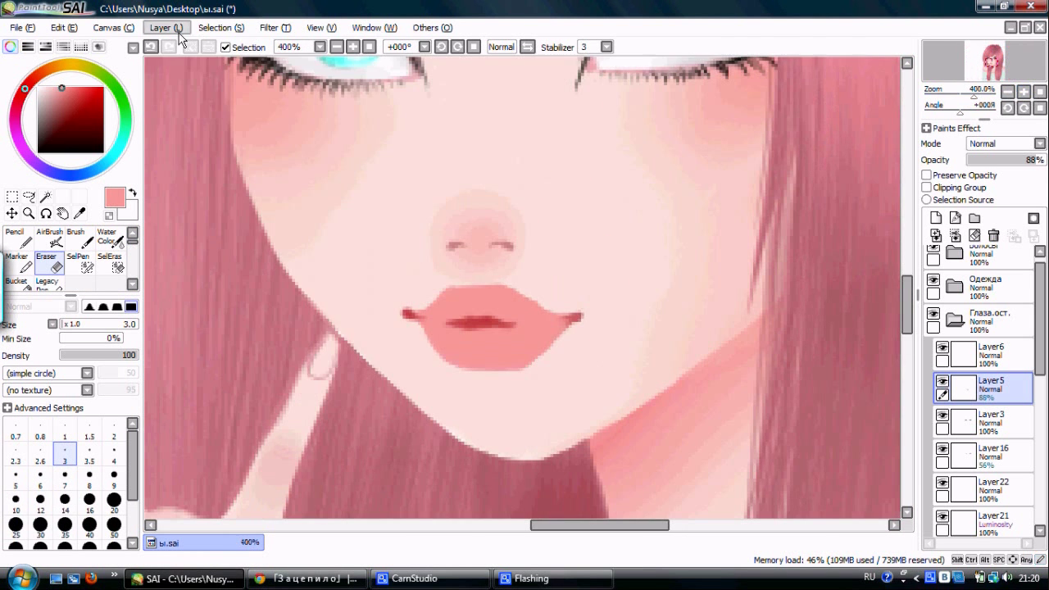
# - Touch up the edges and dark corners of the lips on Layer5 with the Crayon at size 1 and sampled lip colours
pyautogui.hotkey('ctrl', 't')
pyautogui.press('Escape')
pyautogui.press('-')
pyautogui.press('+')
pyautogui.press('+')
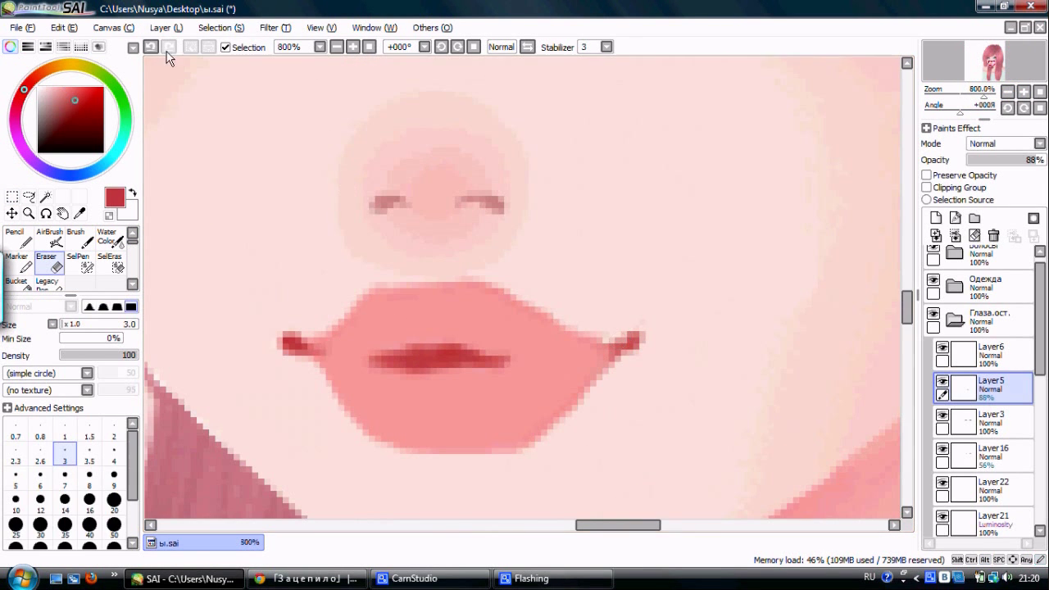
pyautogui.press('c')
pyautogui.press('-')
pyautogui.press('-')
pyautogui.press('-')
pyautogui.press('+')
pyautogui.press('+')
pyautogui.press('+')
pyautogui.keyDown('alt'); pyautogui.click(419, 325); pyautogui.keyUp('alt')
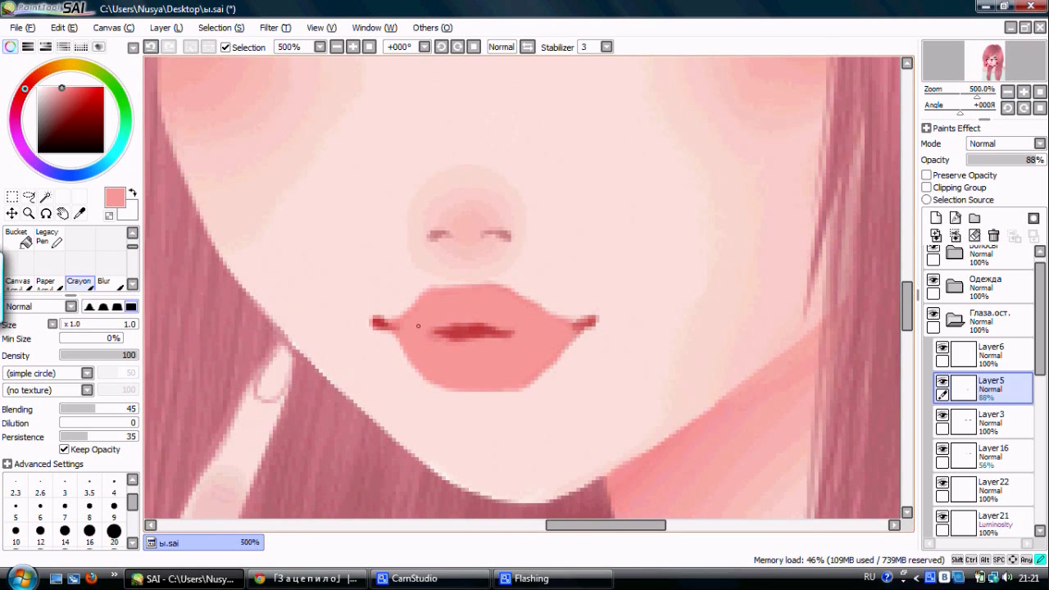
pyautogui.press('-')
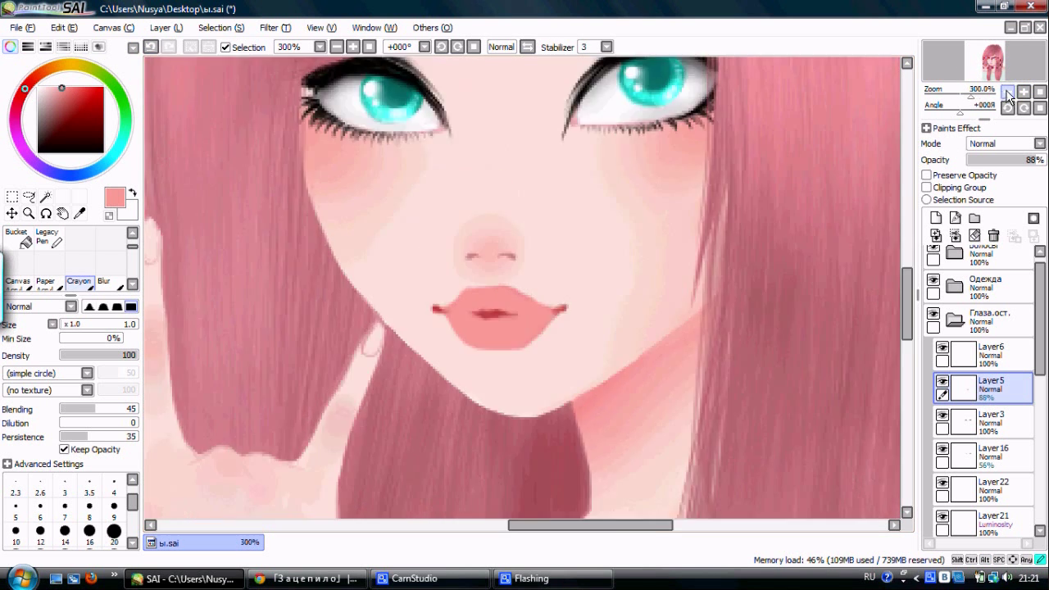
pyautogui.press('+')
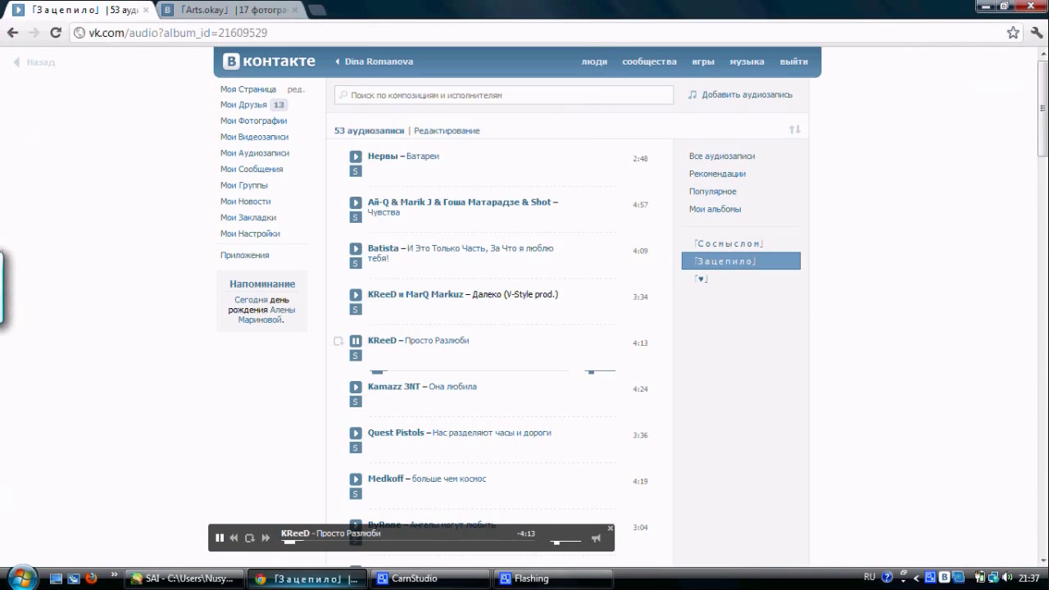
# - Return from the browser to the drawing and fill in white teeth between the lips on Layer25 with the Crayon at size 5
pyautogui.hotkey('alt', 'Tab')
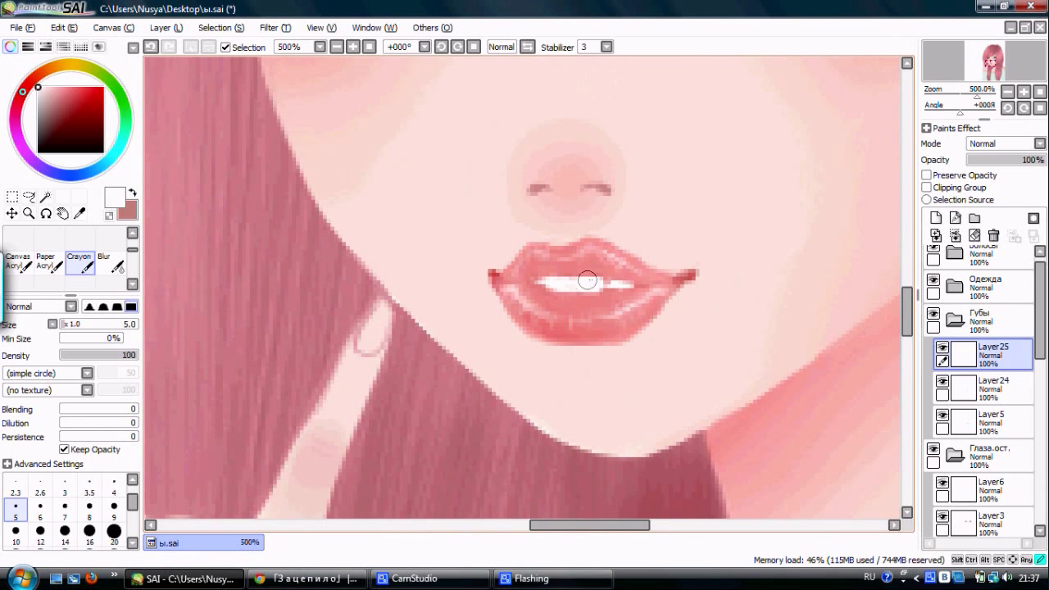
pyautogui.press('-')
pyautogui.press('-')
pyautogui.press('-')
pyautogui.press('-')
pyautogui.press('+')
pyautogui.press('+')
pyautogui.press('+')
pyautogui.press('+')
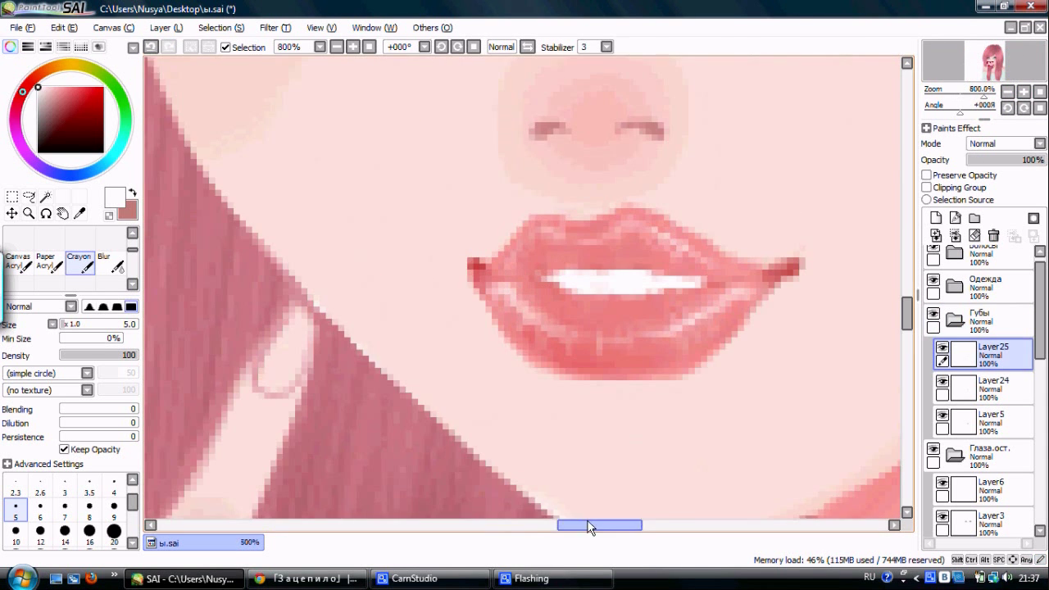
# - Undo the last stroke and mark the gap between the front teeth on Layer25 with the Crayon at size 1
pyautogui.click(151, 50)
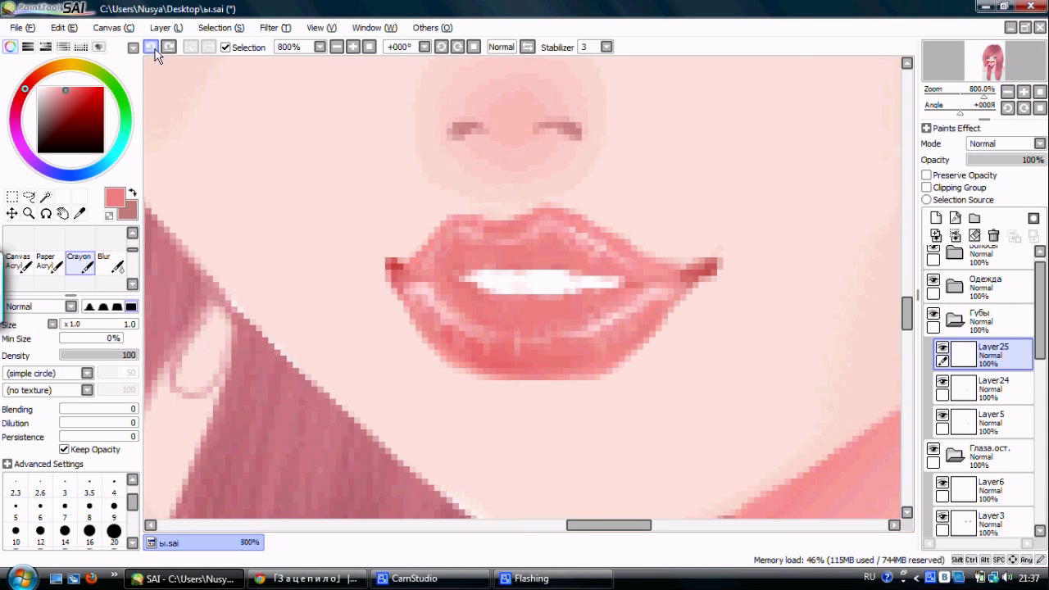
pyautogui.press('-')
pyautogui.press('-')
pyautogui.press('-')
pyautogui.press('-')
pyautogui.press('+')
pyautogui.press('+')
pyautogui.press('+')
pyautogui.press('+')
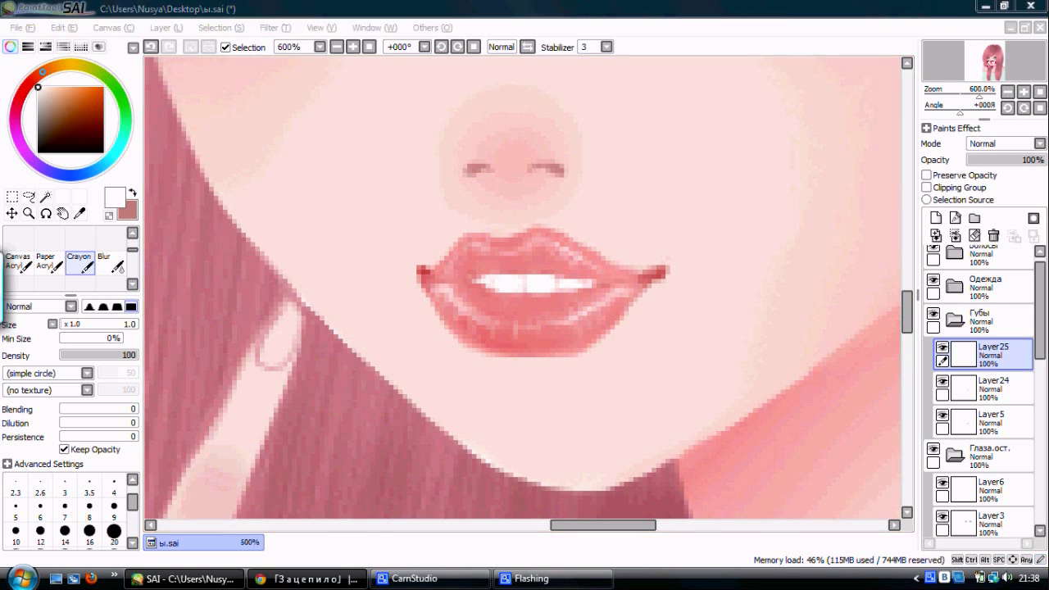
pyautogui.press('-')
pyautogui.press('-')
pyautogui.press('-')
pyautogui.press('-')
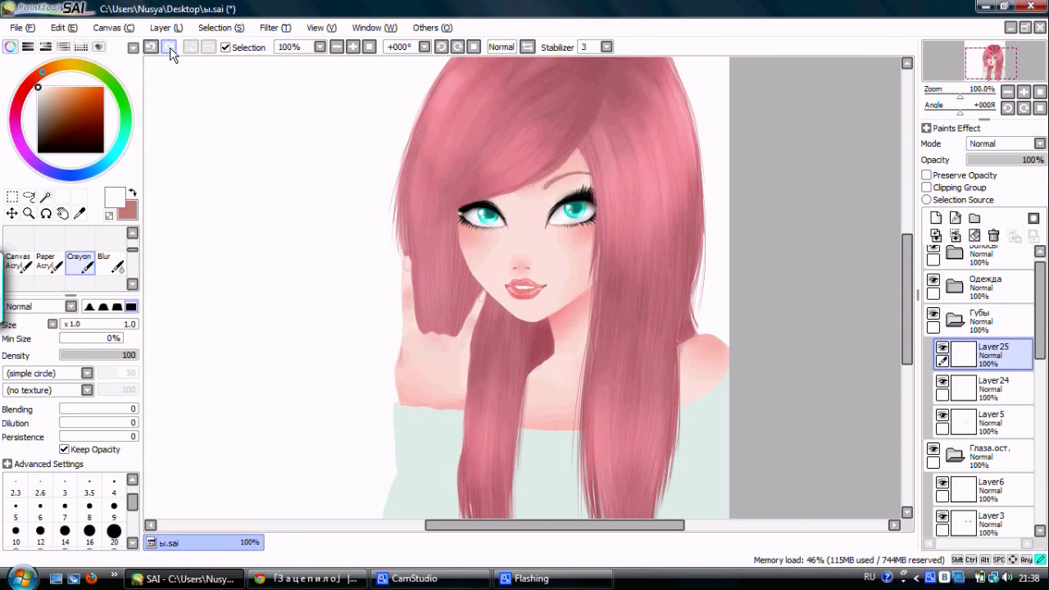
# - Collapse the lips folder Губы and make it the active layer set
pyautogui.click(955, 320)
pyautogui.press('+')
pyautogui.press('+')
pyautogui.press('+')
pyautogui.press('+')
pyautogui.press('-')
pyautogui.press('-')
pyautogui.press('-')
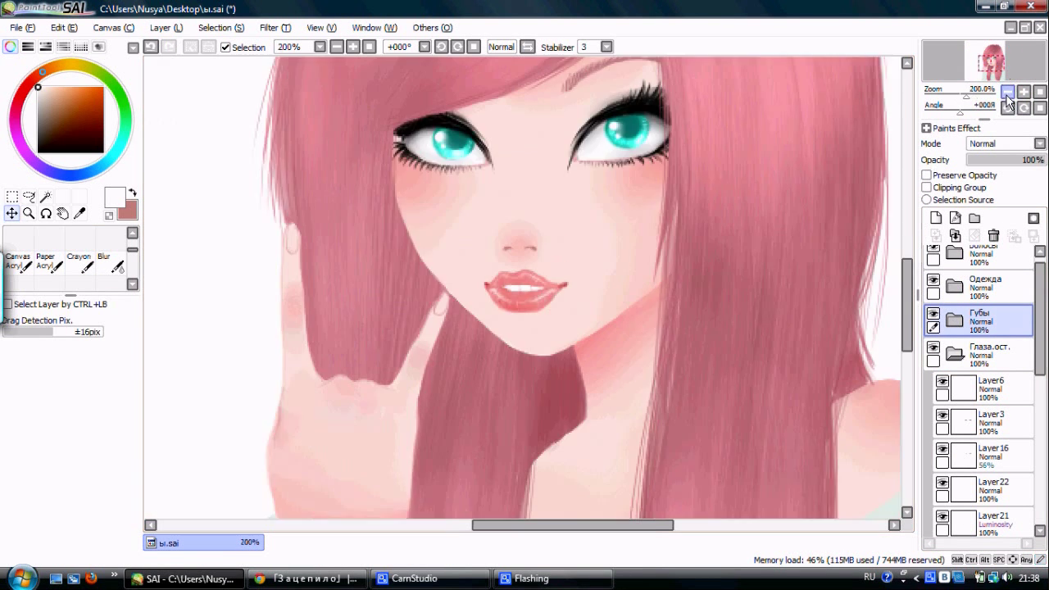
pyautogui.press('-')
pyautogui.press('+')
pyautogui.press('+')
pyautogui.press('+')
pyautogui.press('+')
# - Adjust the hue and luminescence of the lips in the folder Губы with the Hue and Saturation filter
pyautogui.press('e')
pyautogui.click(276, 27)
pyautogui.click(311, 59)
pyautogui.moveTo(580, 170); pyautogui.dragTo(784, 85)
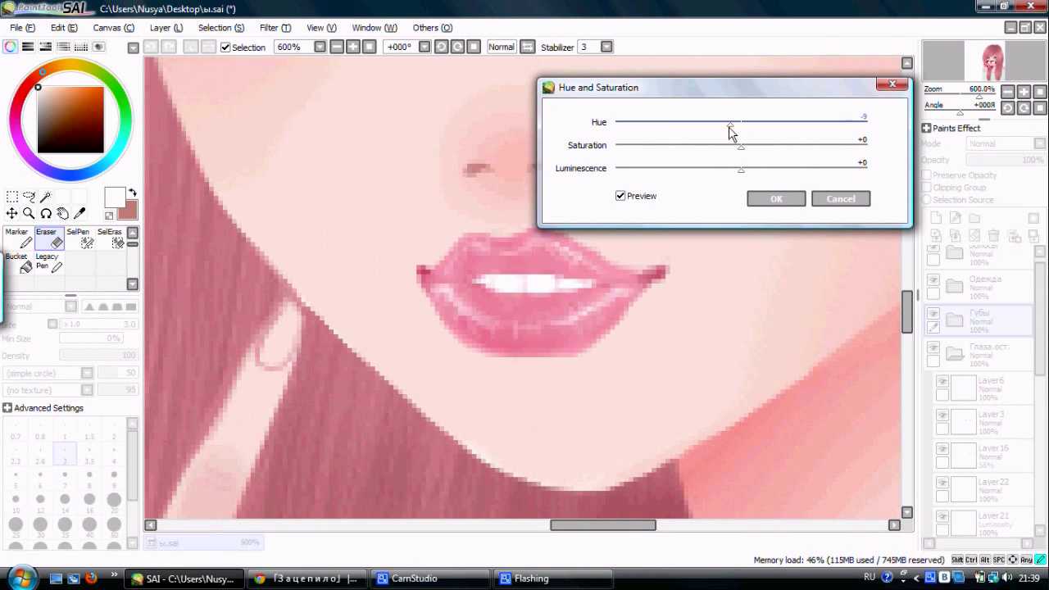
pyautogui.moveTo(740, 122); pyautogui.dragTo(742, 131)
pyautogui.moveTo(742, 169)
pyautogui.mouseDown()
pyautogui.moveTo(790, 169)
pyautogui.moveTo(730, 169)
pyautogui.mouseUp()
pyautogui.click(776, 198)
pyautogui.click(1024, 91)
pyautogui.click(1024, 91)
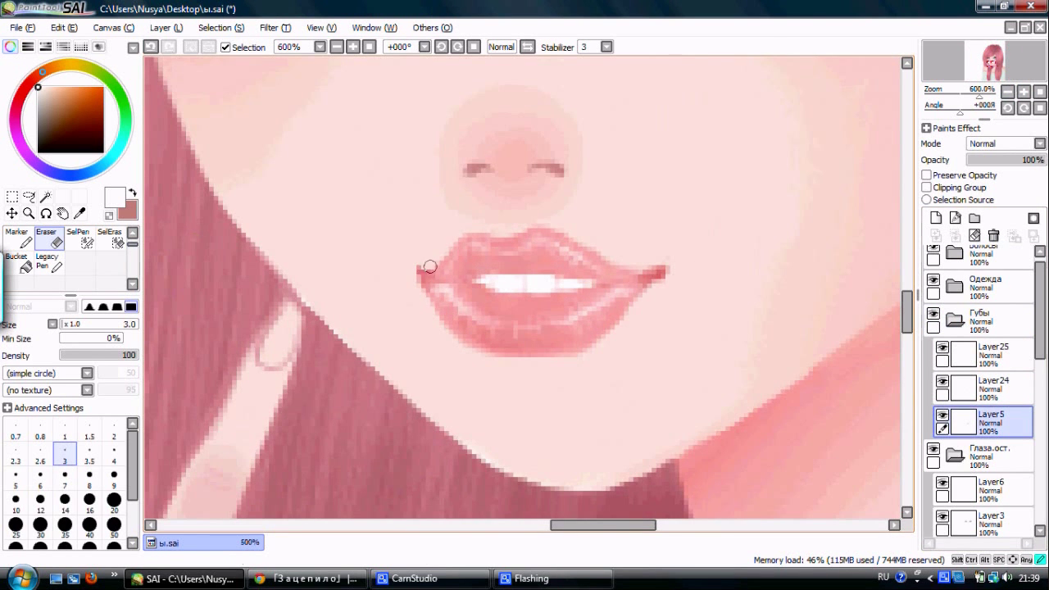
# - Try trimming the dark lip corners on Layer5 with the Eraser at size 3
pyautogui.press('-')
pyautogui.press('-')
pyautogui.press('-')
pyautogui.press('-')
pyautogui.click(151, 47)
pyautogui.press('+')
pyautogui.press('+')
pyautogui.press('+')
pyautogui.press('+')
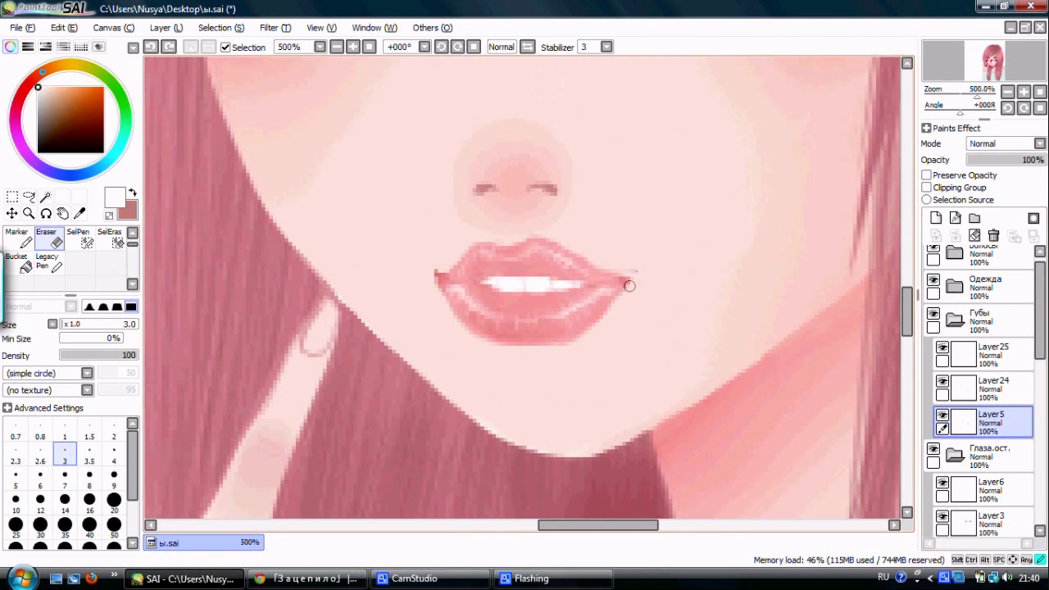
# - Try handwriting a short black note beside the portrait with the Crayon at size 1
pyautogui.press('-')
pyautogui.press('-')
pyautogui.press('-')
pyautogui.press('-')
pyautogui.press('-')
pyautogui.press('c')
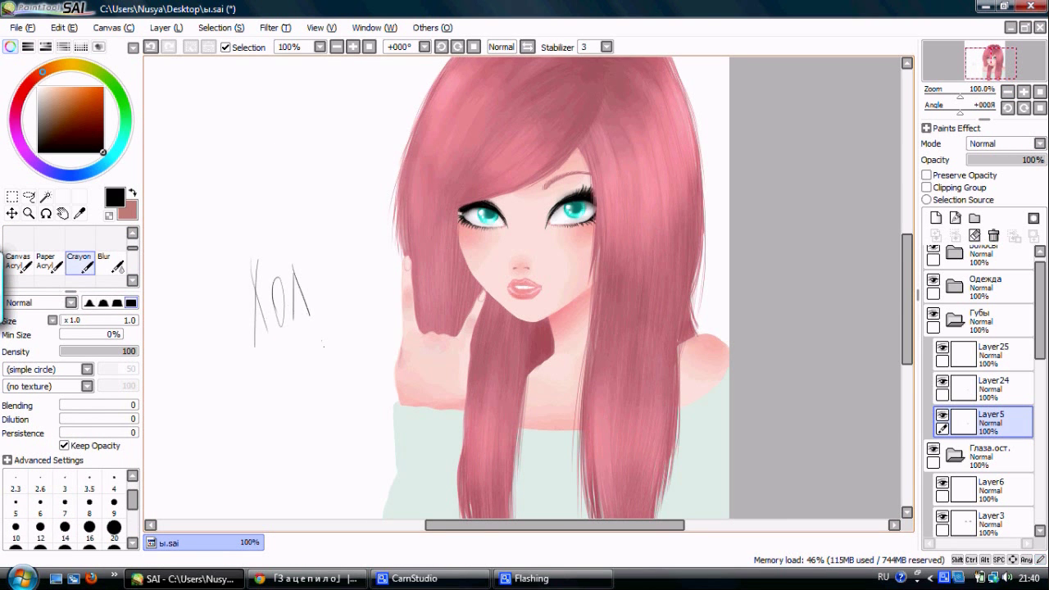
# - Touch up the lips on Layer25 with sampled pinks and the Crayon at size 1
pyautogui.press('+')
pyautogui.press('+')
pyautogui.press('+')
pyautogui.press('+')
pyautogui.press('+')
pyautogui.press('+')
pyautogui.press('+')
pyautogui.keyDown('alt'); pyautogui.click(779, 443); pyautogui.keyUp('alt')
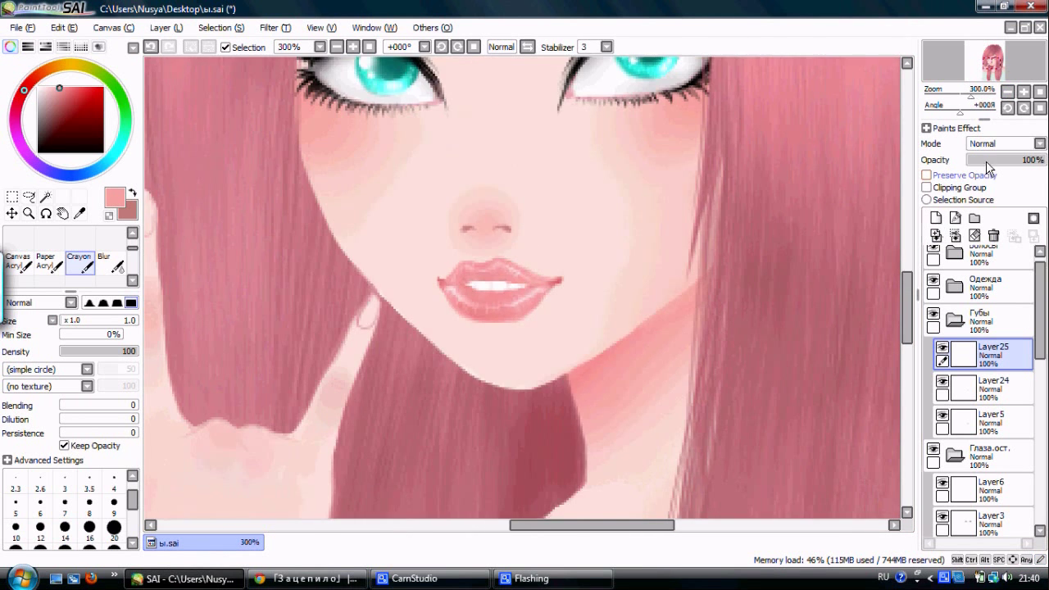
pyautogui.keyDown('alt'); pyautogui.click(614, 263); pyautogui.keyUp('alt')
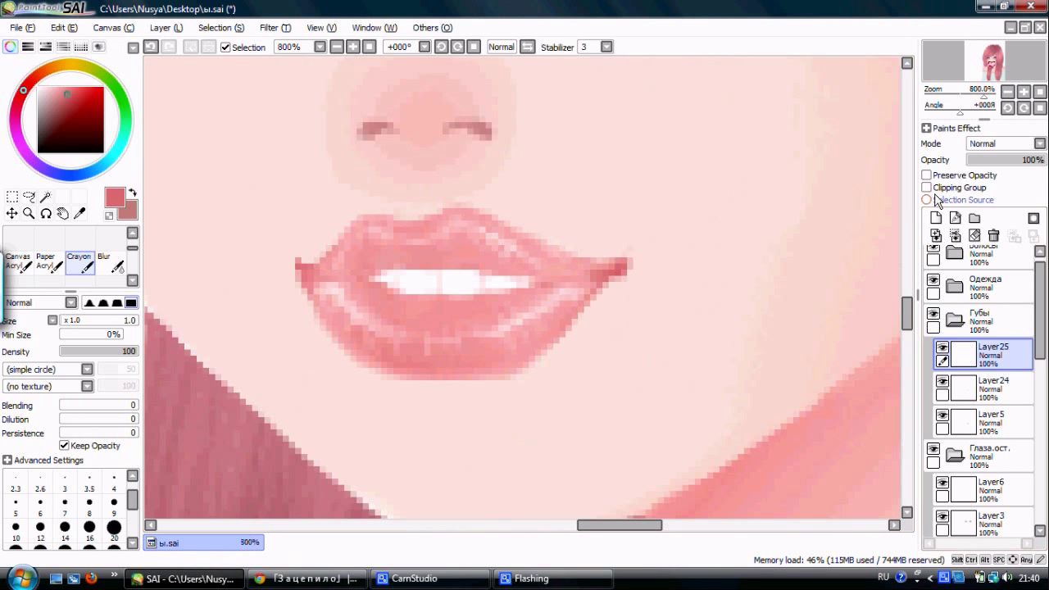
# - Paint white highlights on the lower lip with the Crayon at size 1 on a new Luminosity layer, set to 57% opacity
pyautogui.click(936, 217)
pyautogui.click(1004, 143)
pyautogui.click(1000, 204)
pyautogui.click(38, 86)
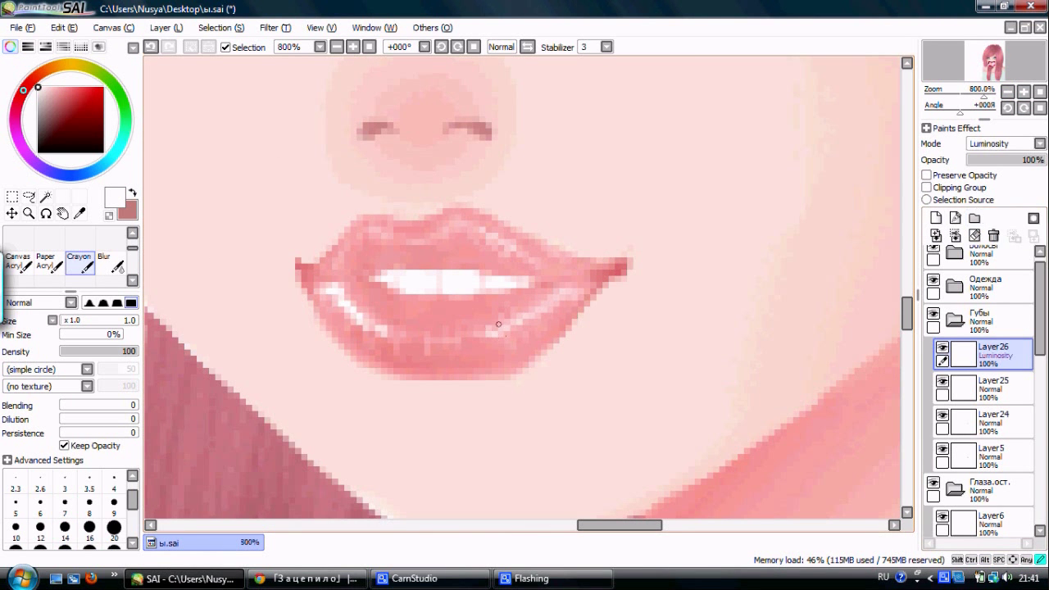
pyautogui.press('-')
pyautogui.press('-')
pyautogui.press('-')
pyautogui.press('-')
pyautogui.press('-')
pyautogui.press('-')
pyautogui.press('-')
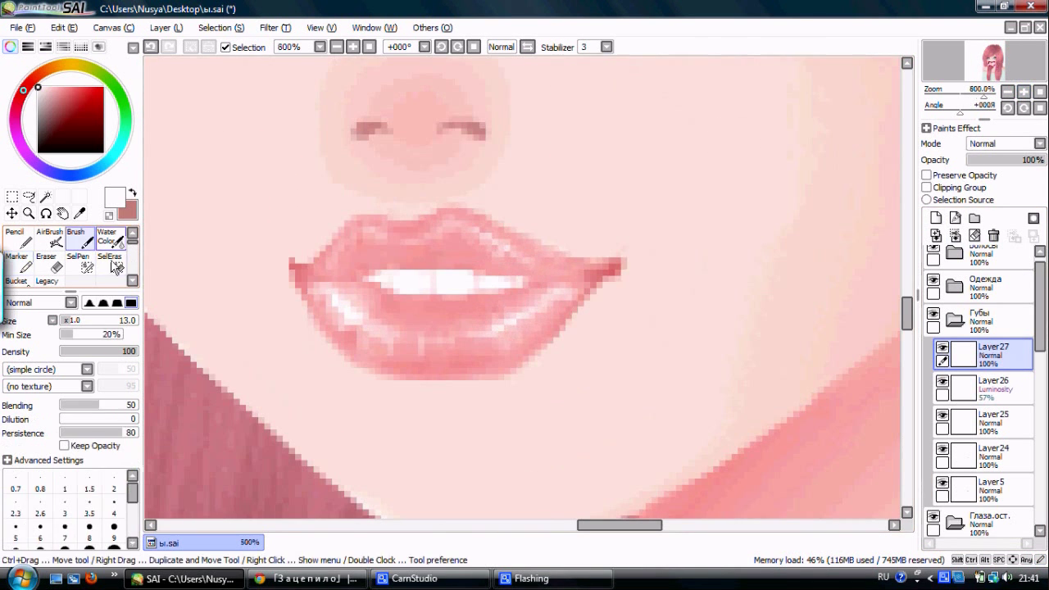
# - Merge the Normal-mode lip layers down into Layer5, keeping the Luminosity layer Layer26 separate
pyautogui.scroll(-2, 116, 267)
pyautogui.click(78, 280)
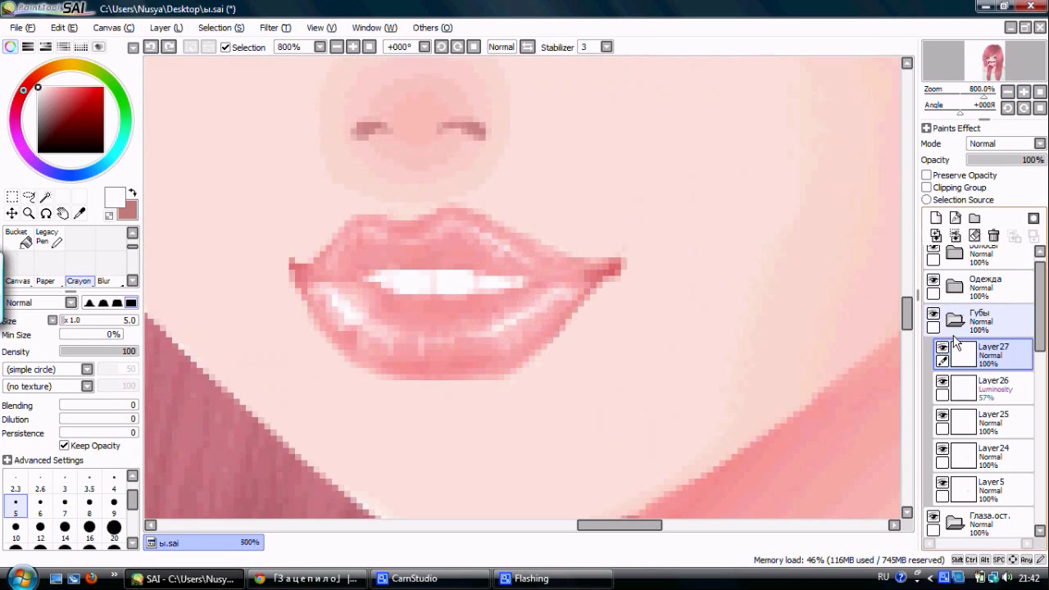
pyautogui.click(166, 27)
pyautogui.click(199, 168)
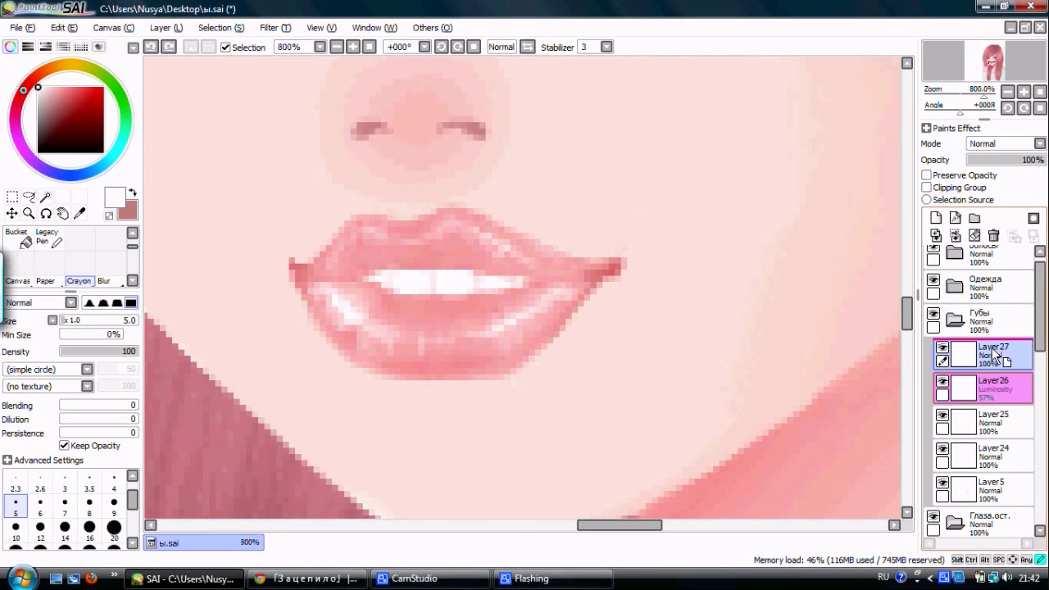
pyautogui.hotkey('ctrl', 'e')
pyautogui.hotkey('ctrl', 'e')
# - Flatten the top edge of the upper lip on Layer5 with the Eraser at size 3 and refine it with the Crayon at size 1
pyautogui.scroll(2, 71, 264)
pyautogui.click(47, 262)
pyautogui.moveTo(354, 220); pyautogui.dragTo(498, 220)
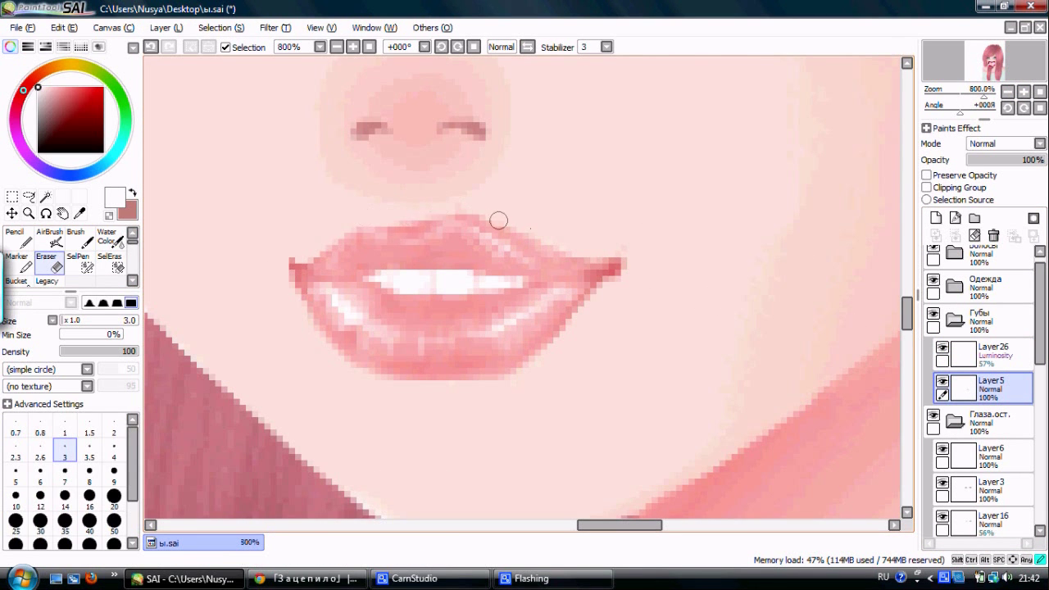
pyautogui.press('c')
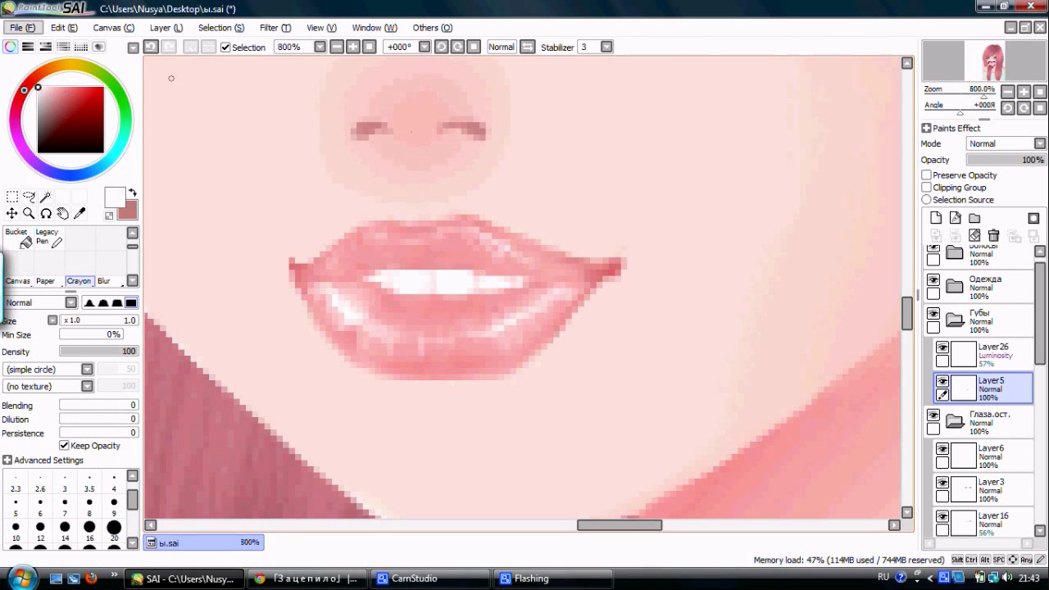
# - Try adding white highlights to the upper lip on the Luminosity layer Layer26
pyautogui.keyDown('ctrl'); pyautogui.click(338, 278); pyautogui.keyUp('ctrl')
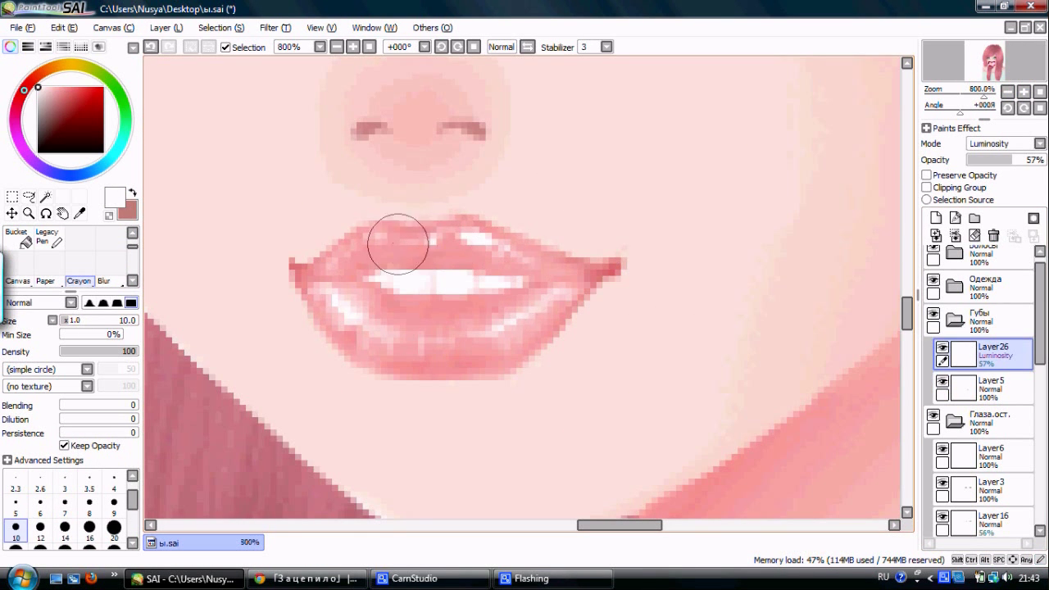
pyautogui.scroll(-8, 397, 243)
pyautogui.scroll(7, 398, 243)
# - Collapse the folder Губы and try adjusting the lips on the face with a transform
pyautogui.click(984, 320)
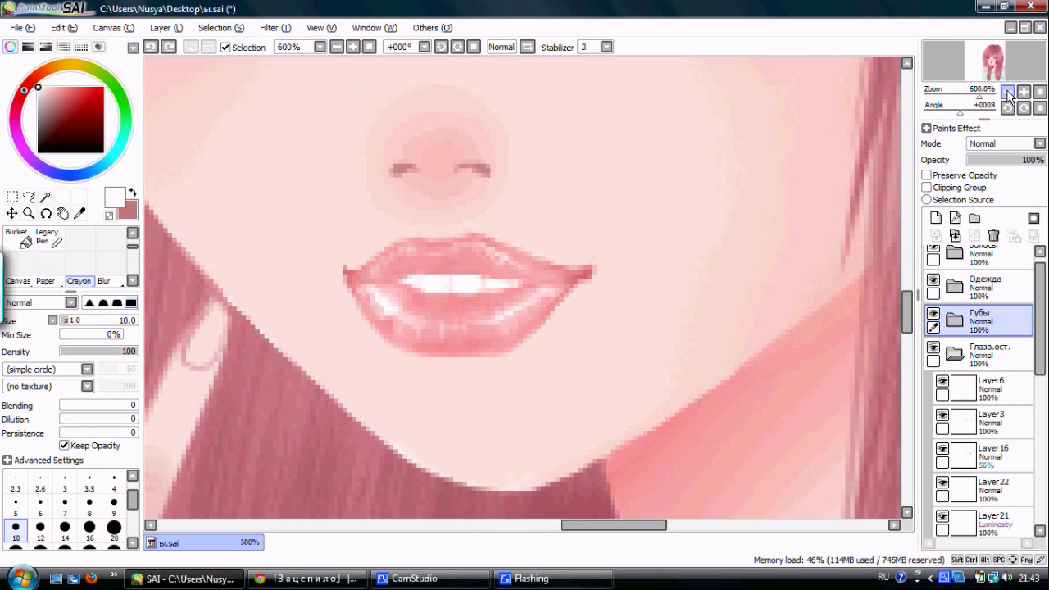
pyautogui.scroll(-3, 529, 288)
pyautogui.hotkey('ctrl', 't')
pyautogui.press('Return')
pyautogui.click(166, 27)
pyautogui.click(185, 280)
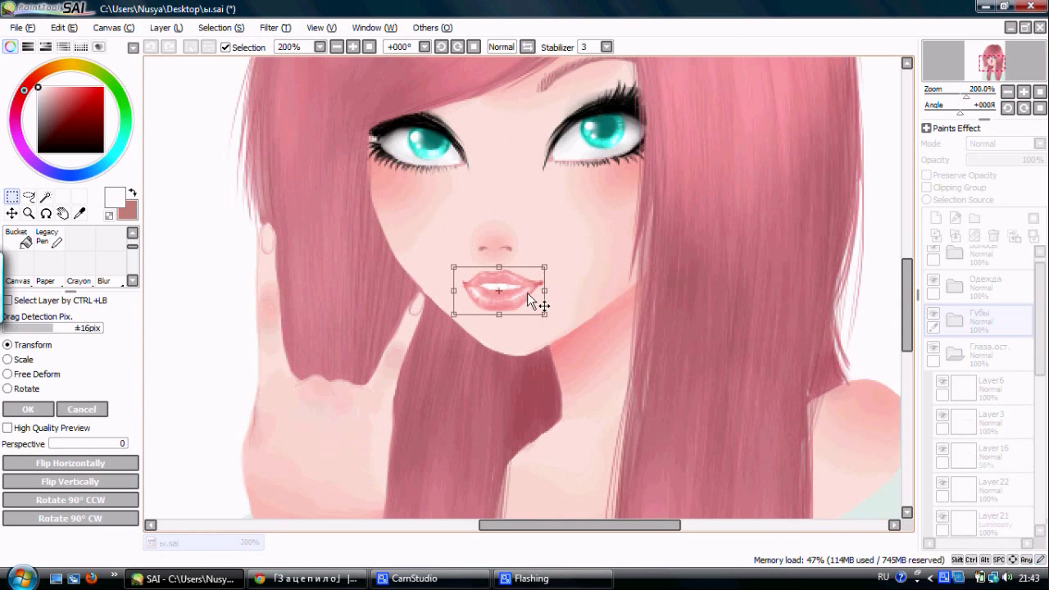
pyautogui.press('Return')
pyautogui.scroll(-2, 524, 287)
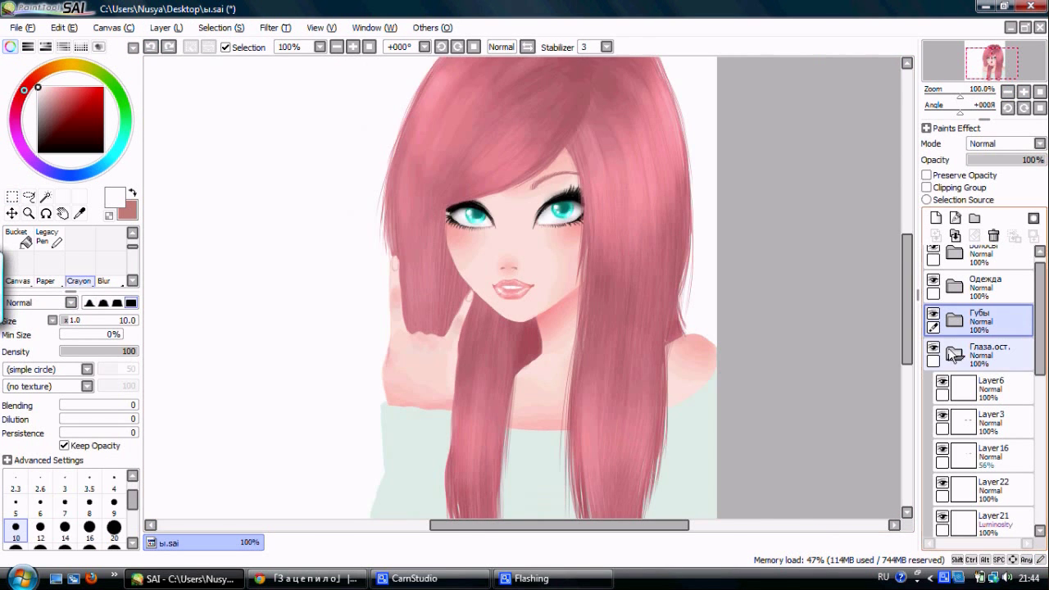
# - Add soft brownish-pink shading around the nostrils on a new layer above Layer3 at 63% opacity, and merge it down
pyautogui.click(984, 422)
pyautogui.scroll(5, 524, 287)
pyautogui.click(133, 193)
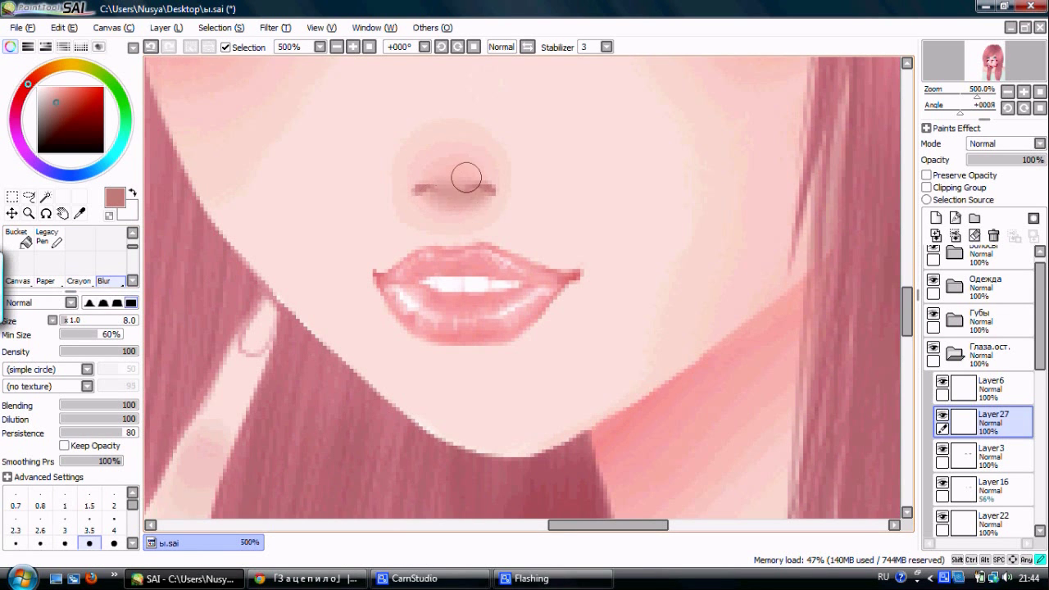
pyautogui.press('m')
pyautogui.press('c')
pyautogui.scroll(-1, 454, 199)
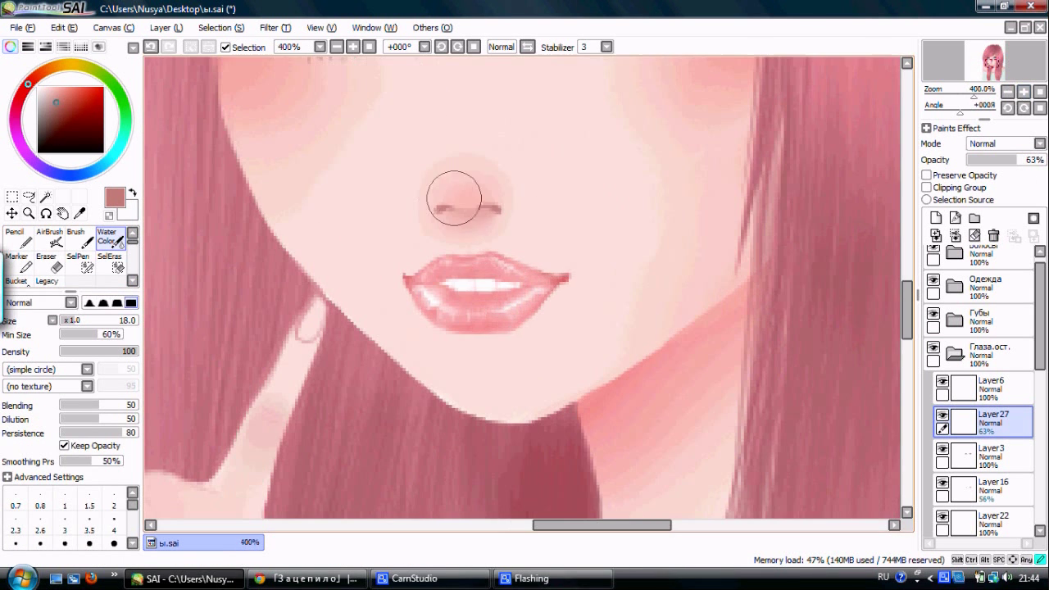
pyautogui.scroll(-6, 323, 234)
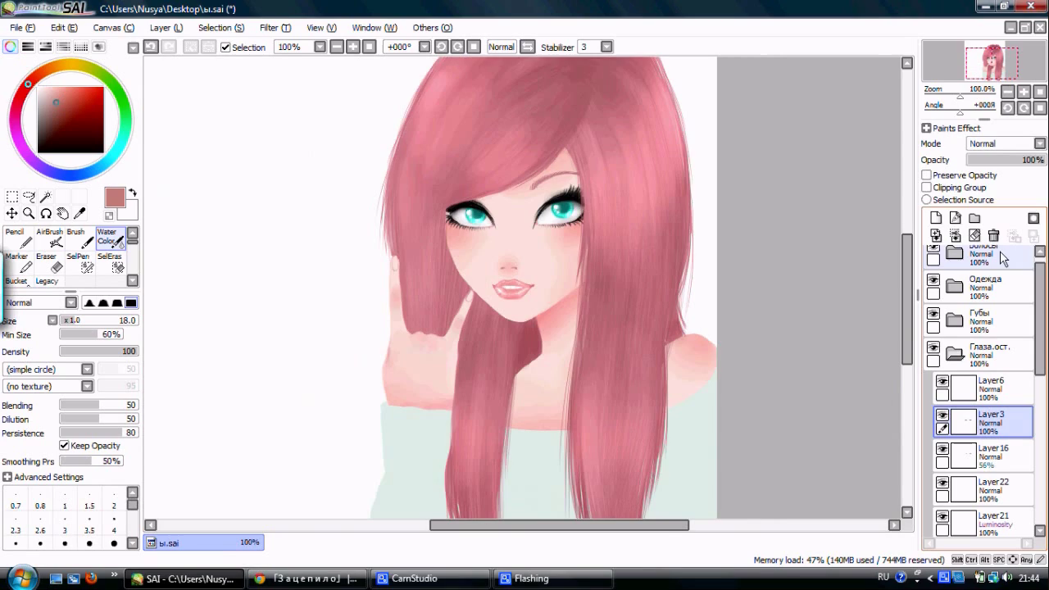
pyautogui.click(955, 235)
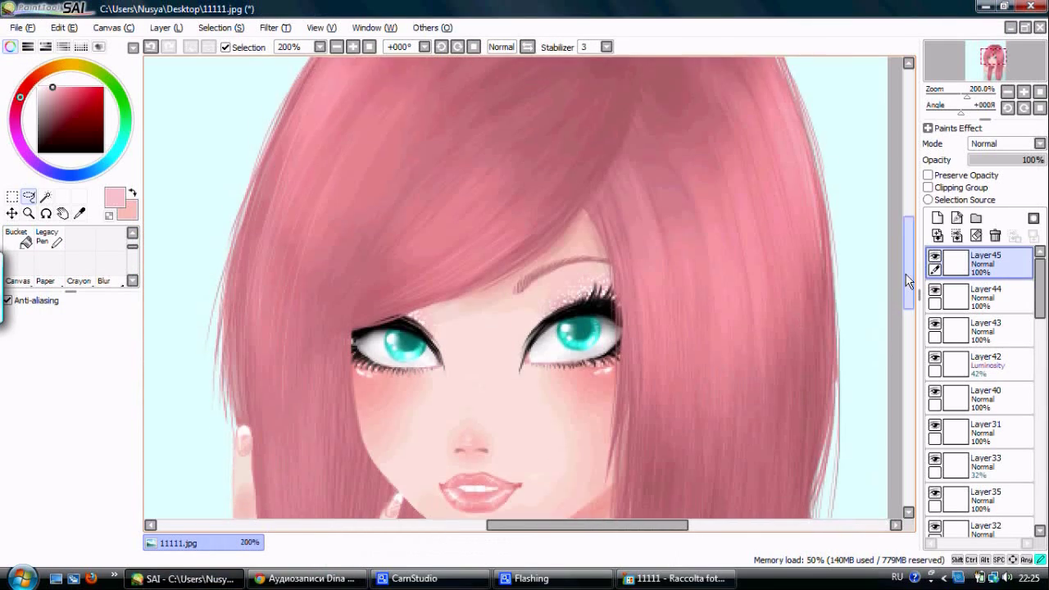
# - Draw a pale mint hair clip on the fringe on Layer45 with the Crayon at sizes 4 and 2, trimming with the Eraser at size 3
pyautogui.scroll(1, 339, 328)
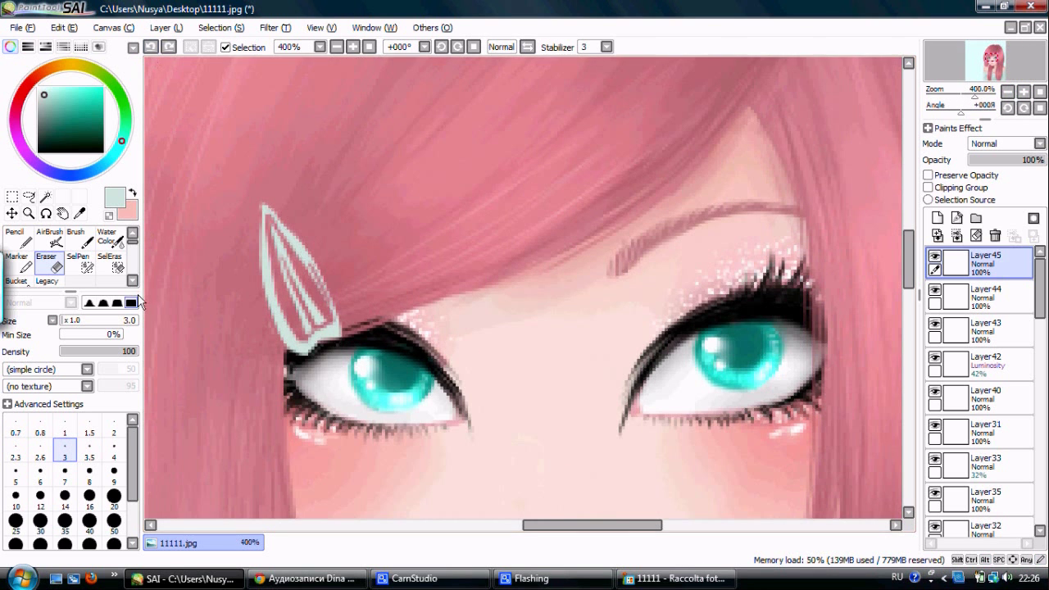
pyautogui.scroll(-2, 74, 263)
pyautogui.click(78, 281)
pyautogui.scroll(1, 343, 329)
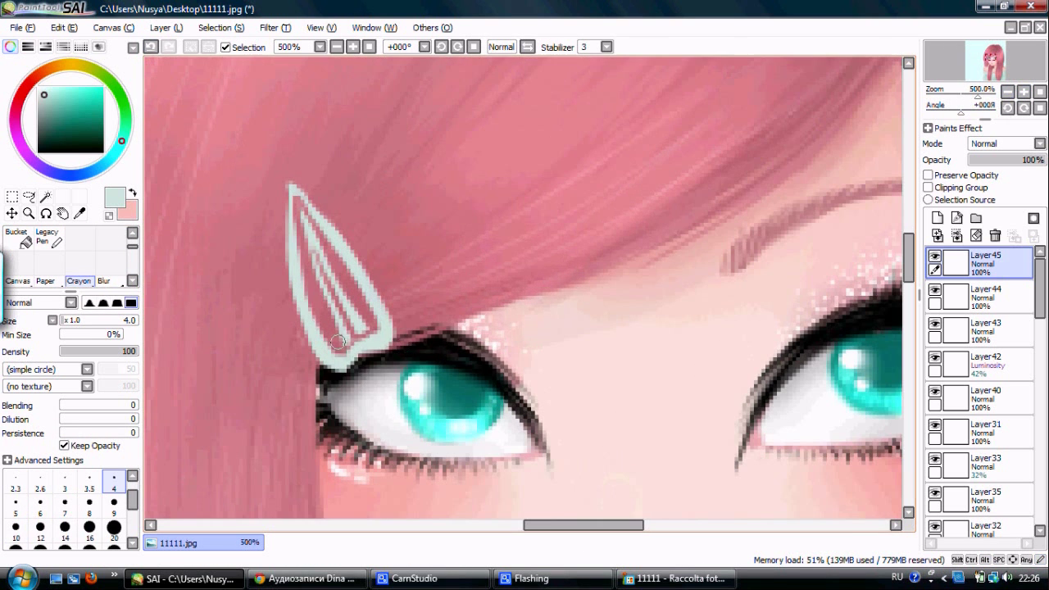
pyautogui.scroll(1, 294, 194)
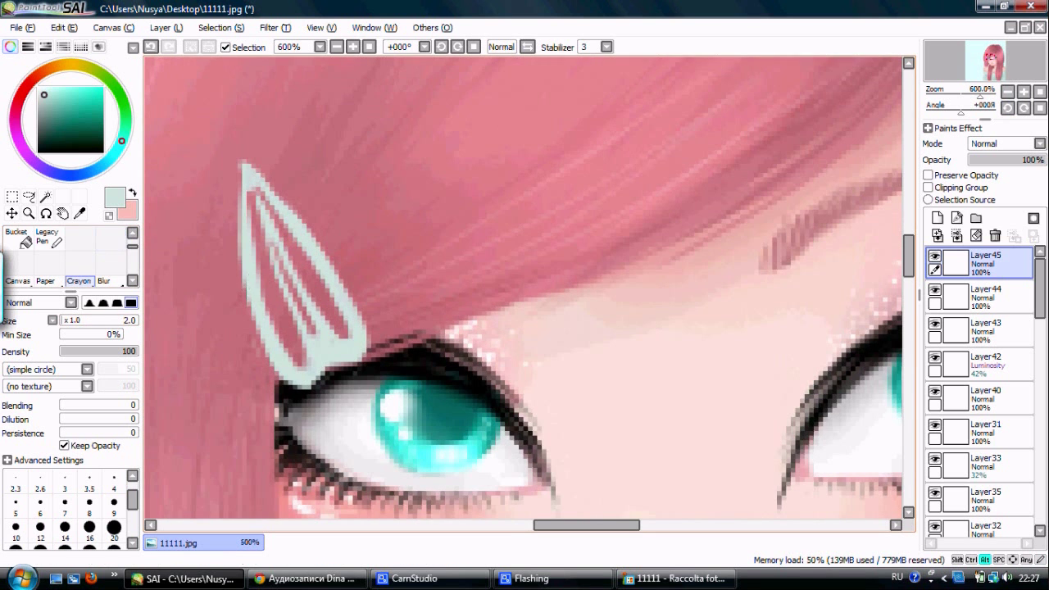
# - Highlight the hair clip's edges in white on a new Luminosity layer at 30% opacity, and add further Normal layers above it
pyautogui.click(938, 218)
pyautogui.click(1006, 143)
pyautogui.click(990, 203)
pyautogui.click(992, 159)
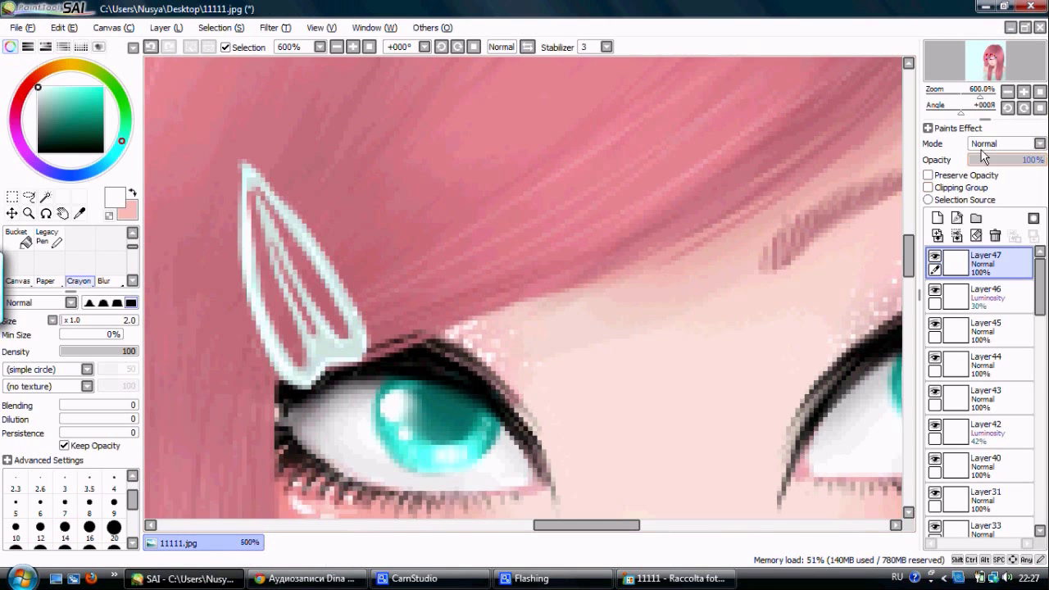
pyautogui.hotkey('ctrl', 'shift', 'n')
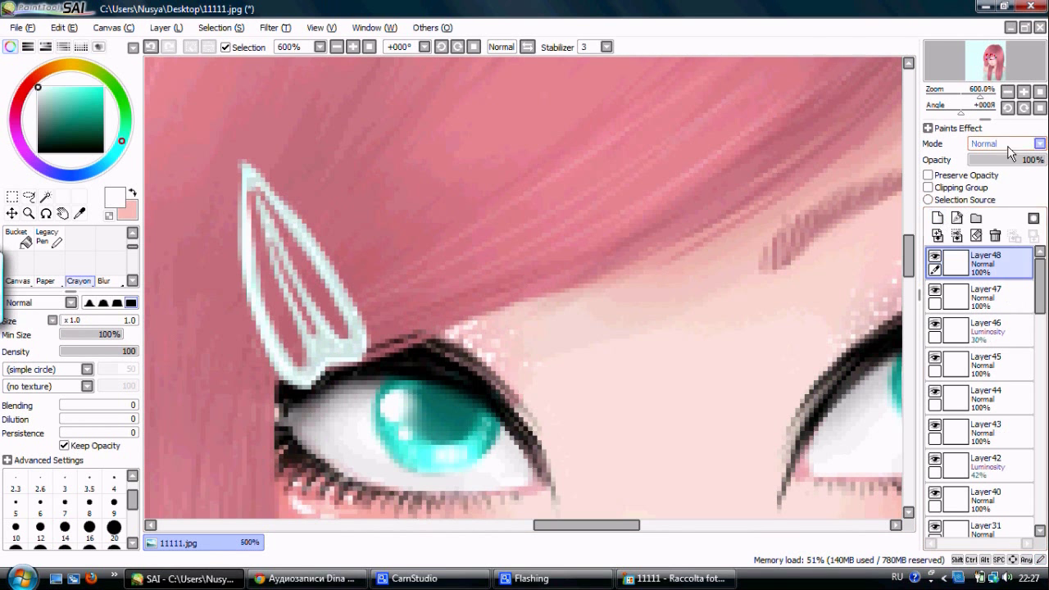
# - Set Layer48 to Luminosity mode and add fine white highlights to the hair clip's inner strands with the Crayon at size 1
pyautogui.hotkey('ctrl', 'shift', 'n')
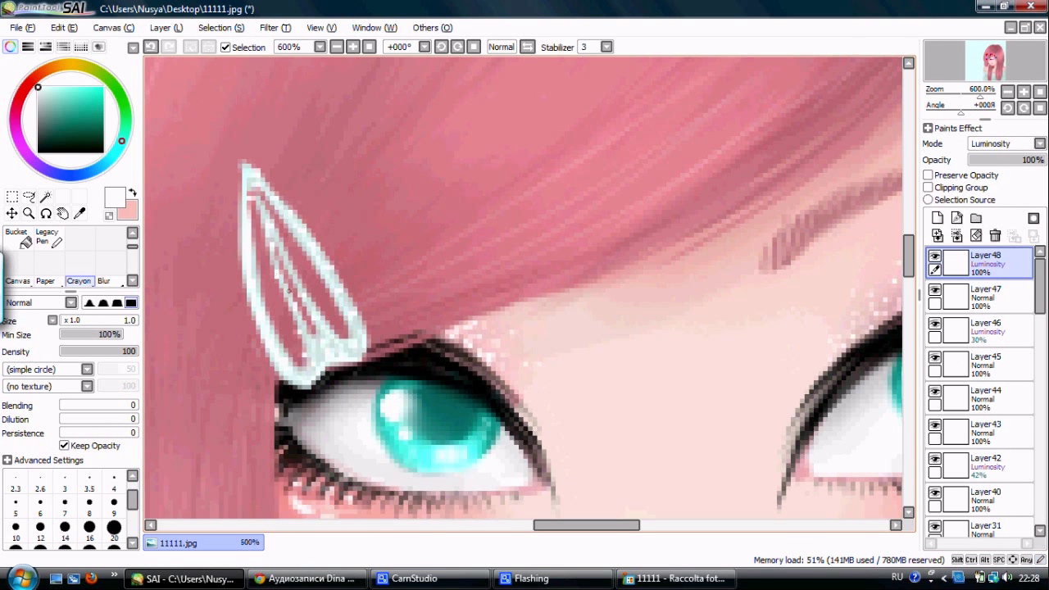
pyautogui.scroll(-5, 525, 287)
pyautogui.scroll(3, 524, 312)
# - Expand the folder Волосы, add a new layer above Layer14 inside it, and sample a pink from the hair
pyautogui.scroll(-6, 1043, 330)
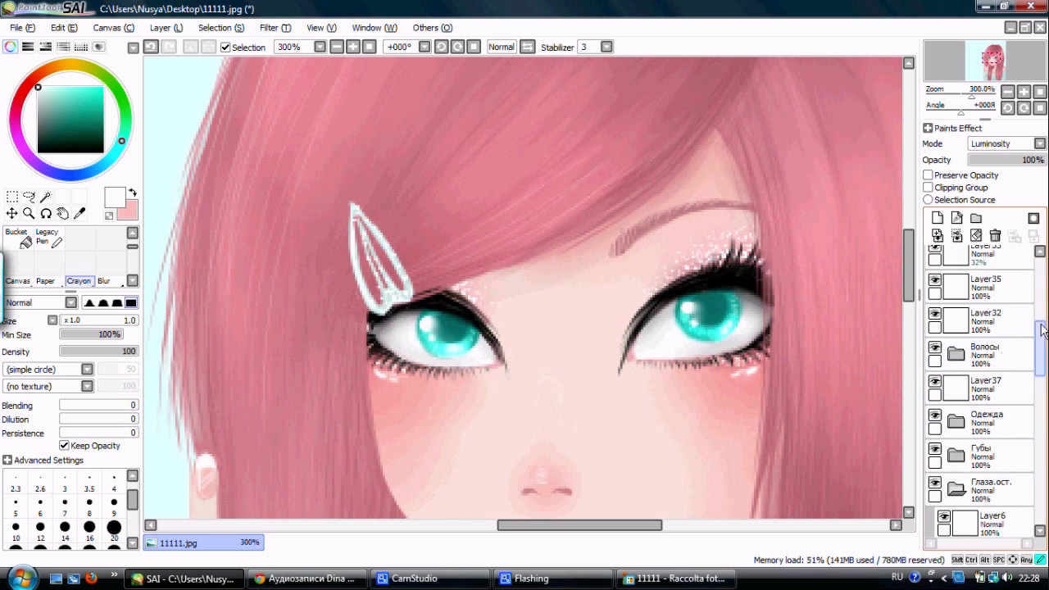
pyautogui.scroll(-1, 1042, 330)
pyautogui.click(956, 354)
pyautogui.hotkey('ctrl', 'shift', 'n')
pyautogui.keyDown('alt'); pyautogui.click(186, 279); pyautogui.keyUp('alt')
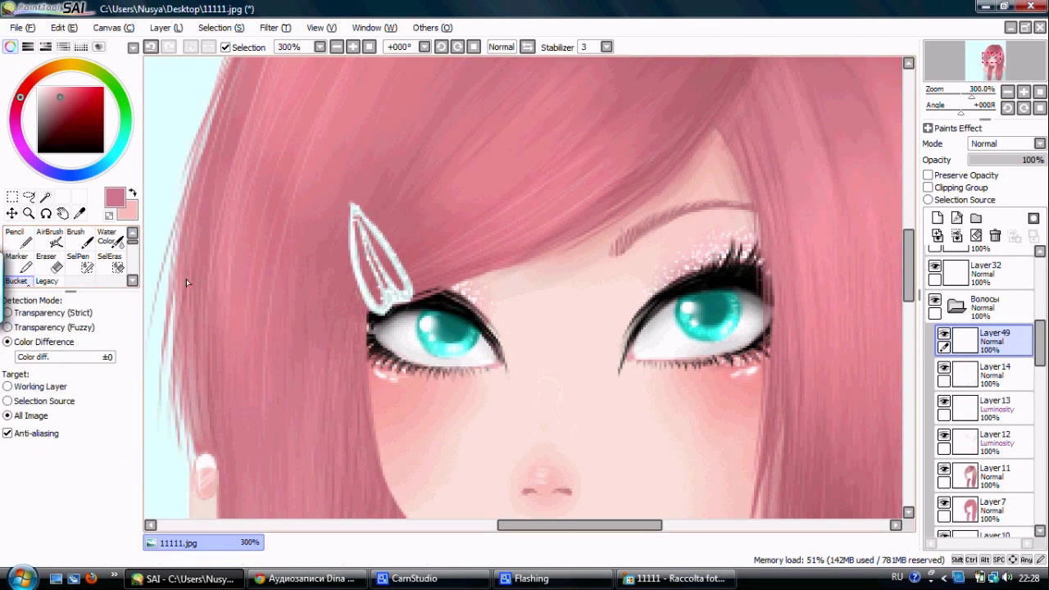
# - Shade the hair around the hair clip in a darker sampled pink on Layer49 with the Marker at size 6
pyautogui.click(17, 263)
pyautogui.keyDown('alt'); pyautogui.click(361, 340); pyautogui.keyUp('alt')
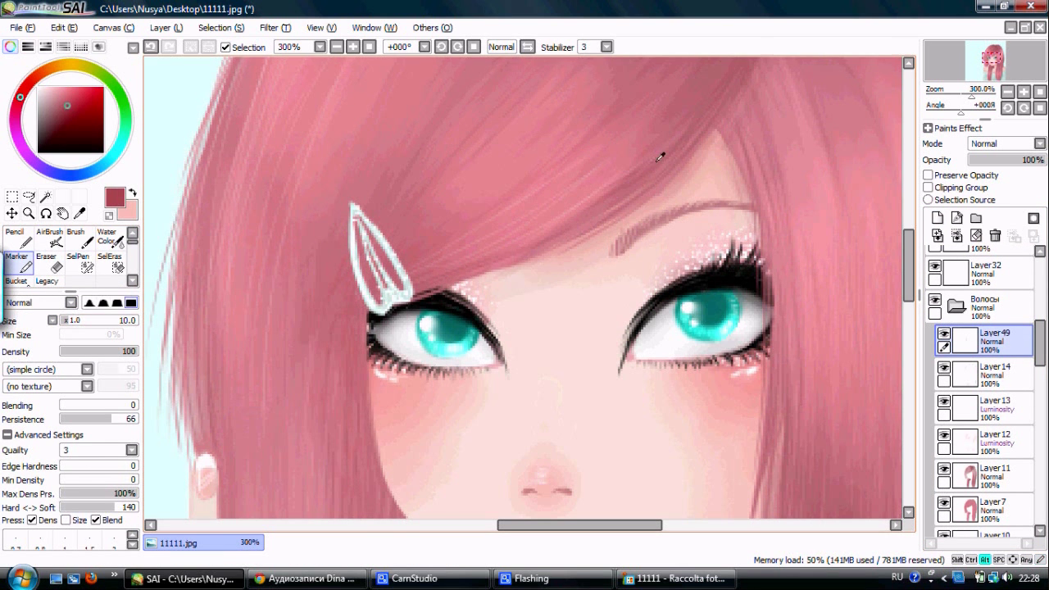
pyautogui.scroll(2, 750, 131)
pyautogui.press('[')
pyautogui.press('[')
pyautogui.press('[')
pyautogui.press('[')
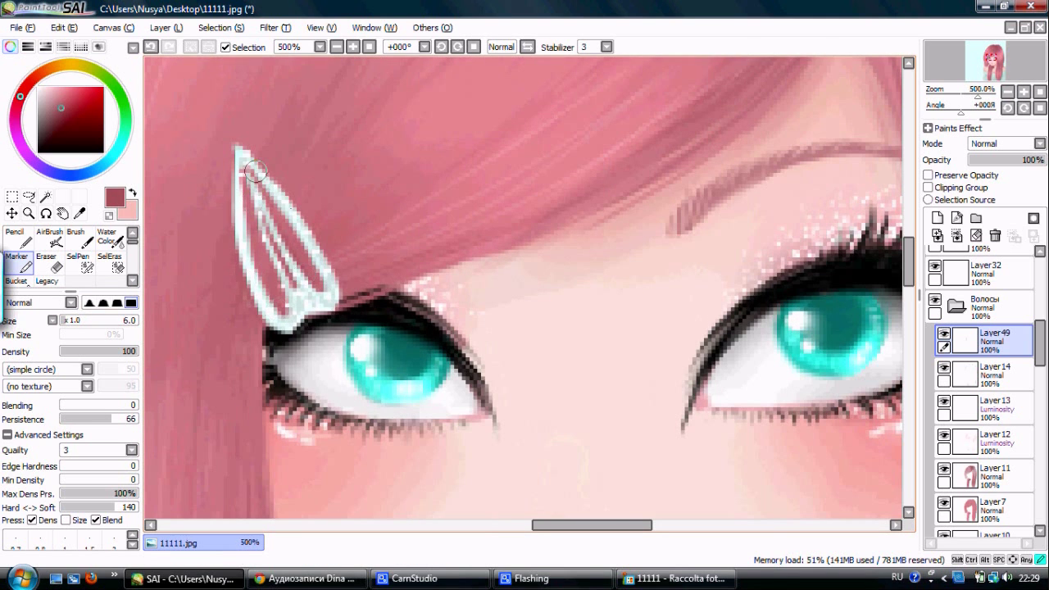
pyautogui.moveTo(246, 385); pyautogui.dragTo(252, 307)
pyautogui.scroll(-3, 252, 305)
pyautogui.scroll(-3, 779, 218)
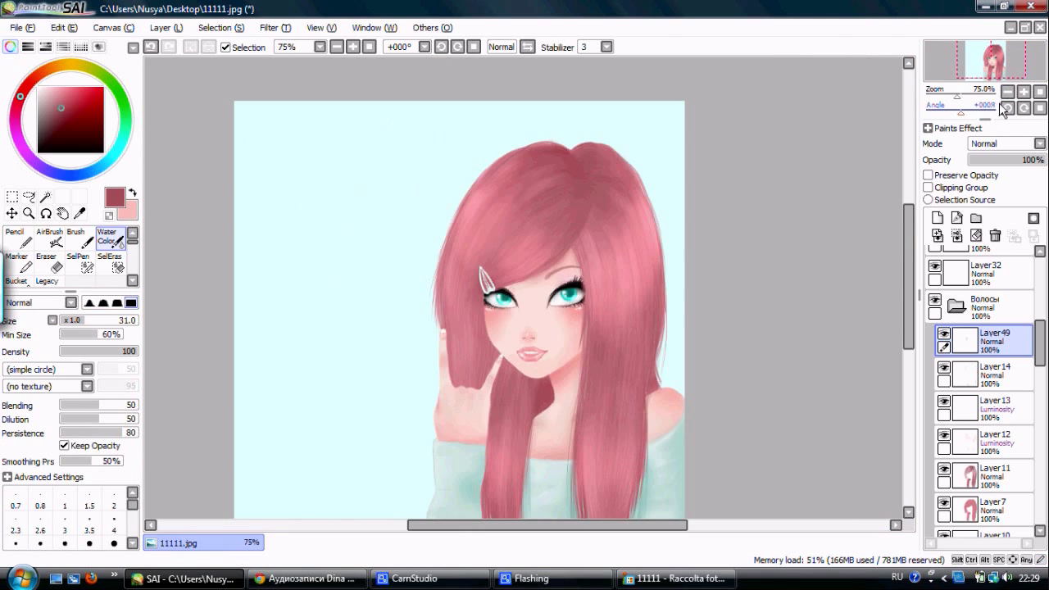
# - Draw fine black upper eyelashes on both eyes on a new top layer with the Crayon at size 1
pyautogui.hotkey('ctrl', 'shift', 'n')
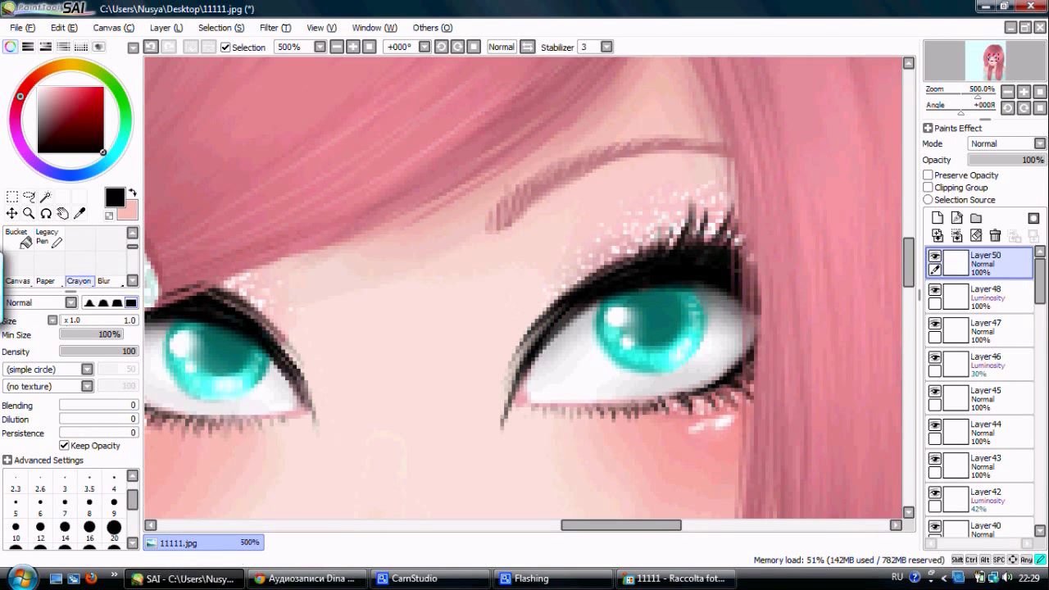
pyautogui.moveTo(709, 234); pyautogui.dragTo(808, 242)
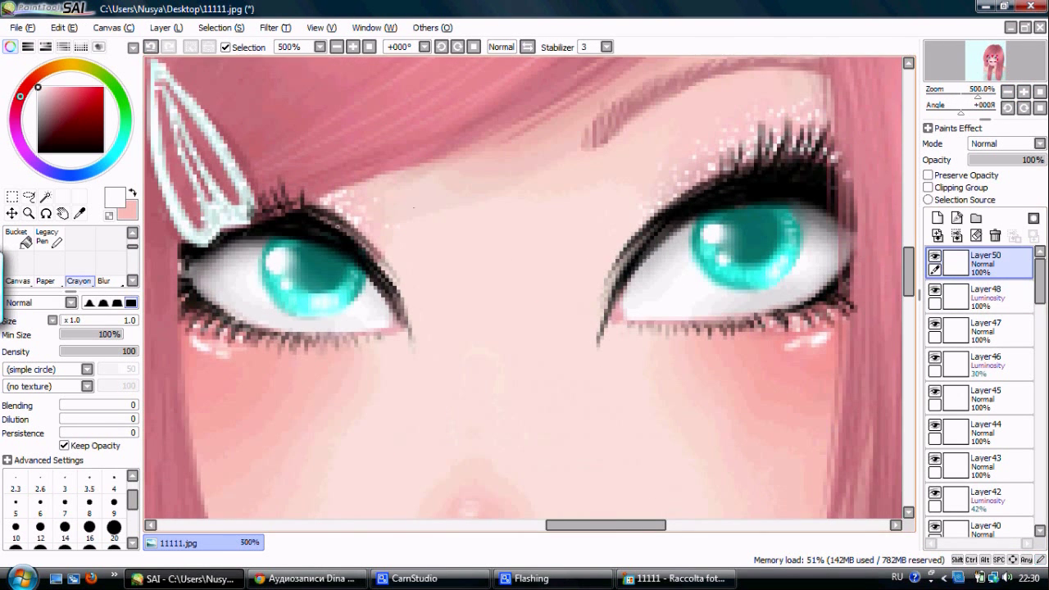
# - Paint a white highlight over the iris beside the hair clip on a new Luminosity layer at 18% opacity with the Crayon at size 4
pyautogui.click(938, 217)
pyautogui.click(114, 482)
pyautogui.click(1006, 144)
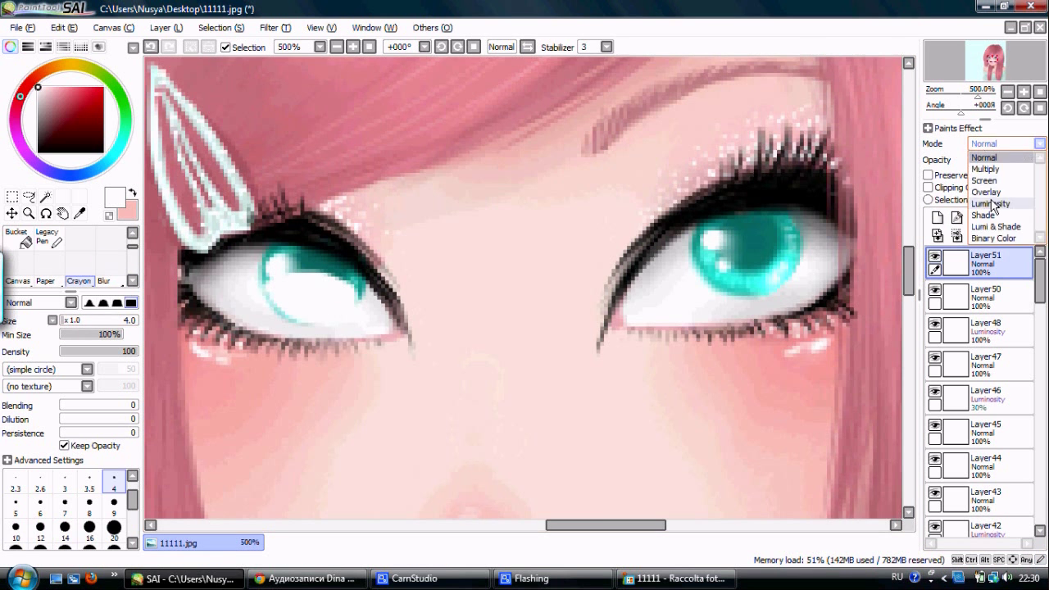
pyautogui.click(996, 209)
pyautogui.moveTo(1040, 160); pyautogui.dragTo(981, 160)
pyautogui.click(132, 232)
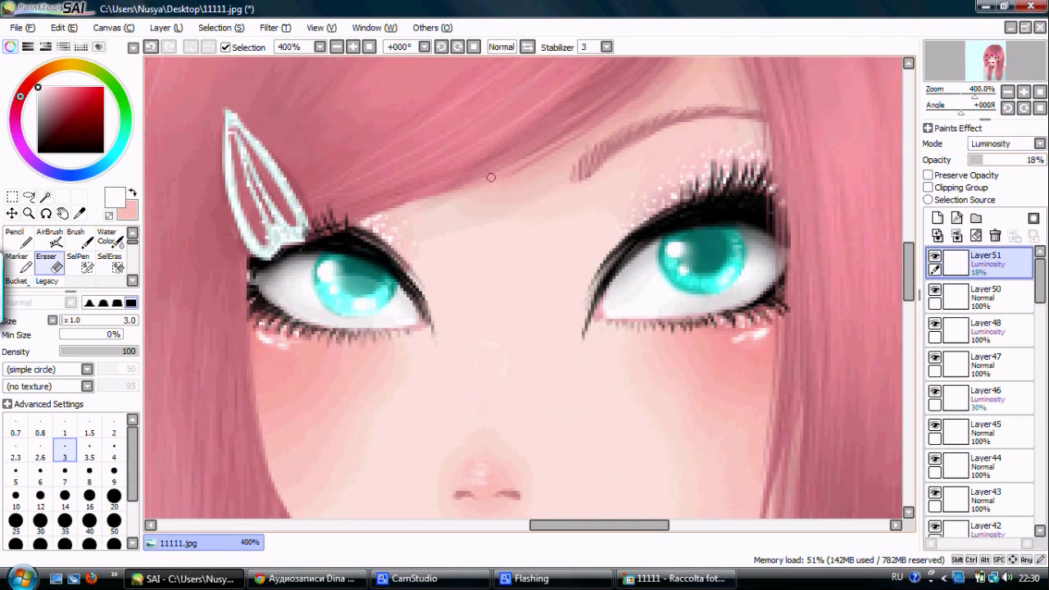
# - Copy the iris highlight onto the other eye, merge it down into Layer51, and set that layer's opacity to 51%
pyautogui.hotkey('ctrl', 'v')
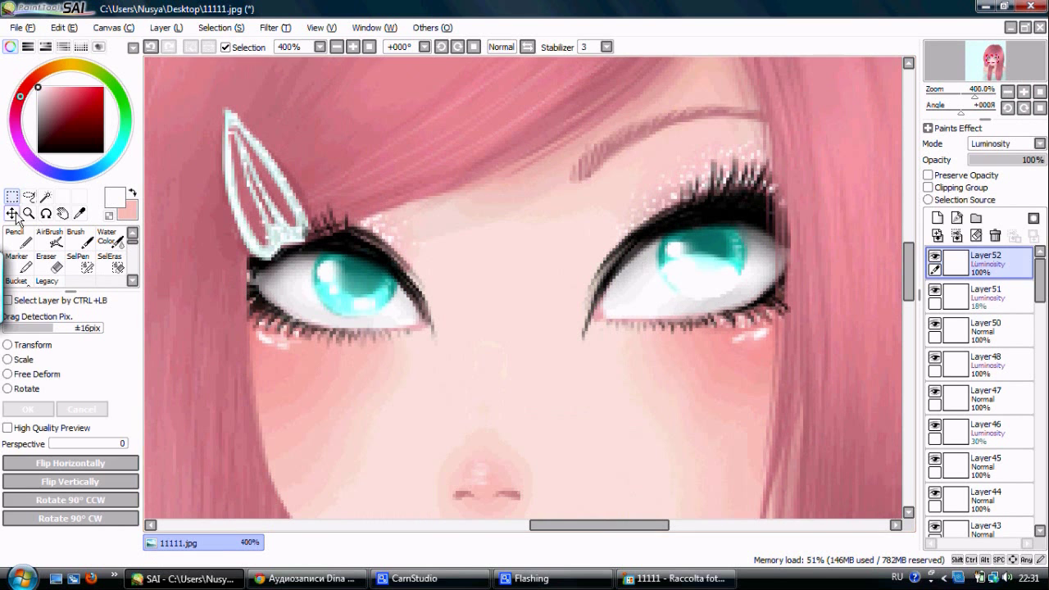
pyautogui.hotkey('ctrl', 'e')
pyautogui.hotkey('ctrl', '0')
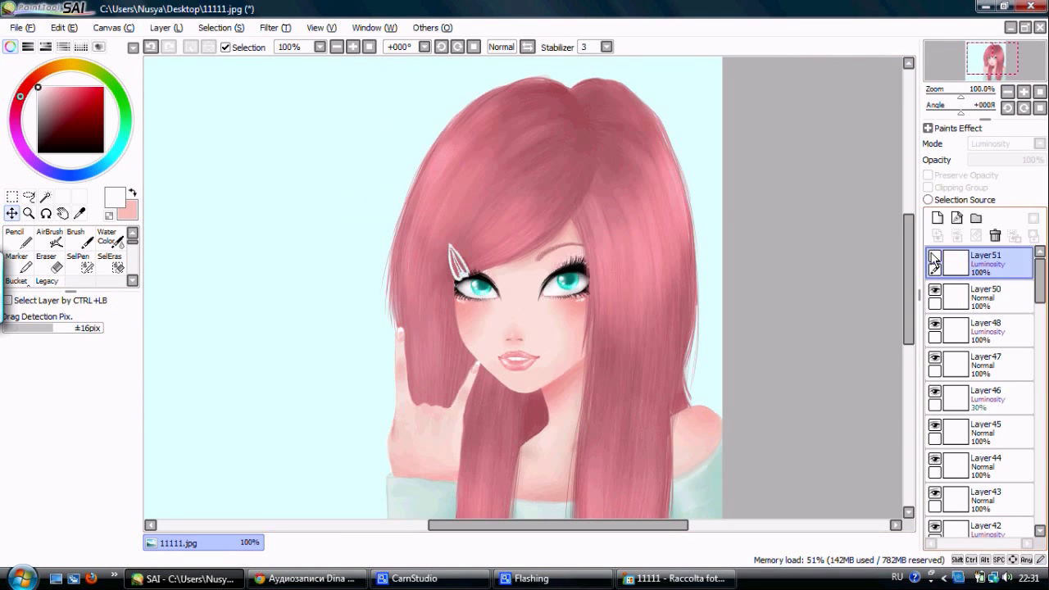
pyautogui.moveTo(1034, 161); pyautogui.dragTo(1007, 164)
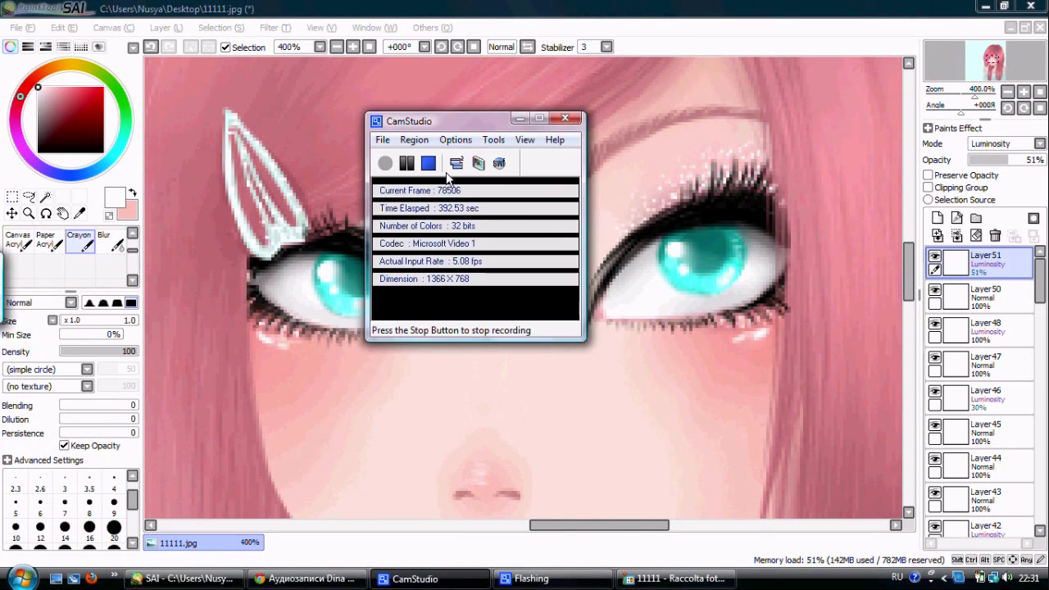